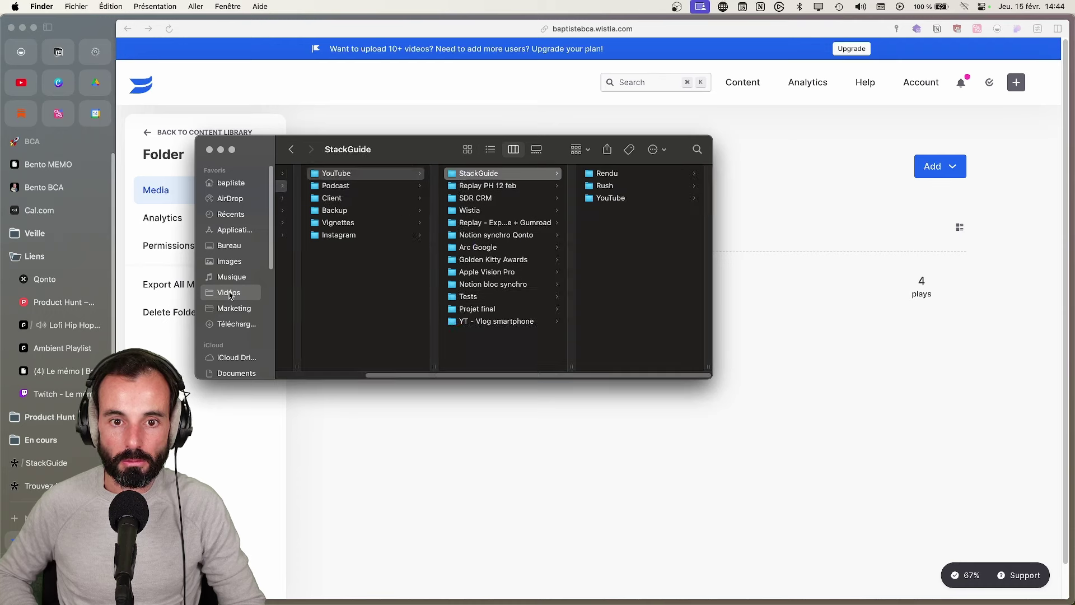
Upload the "Étape 2 -Votre demande" video file from the local StackGuide video folder to the StackGuide folder in Wistia
key(Right)
key(Down)
key(Down)
key(Down)
drag(486, 204, 814, 301)
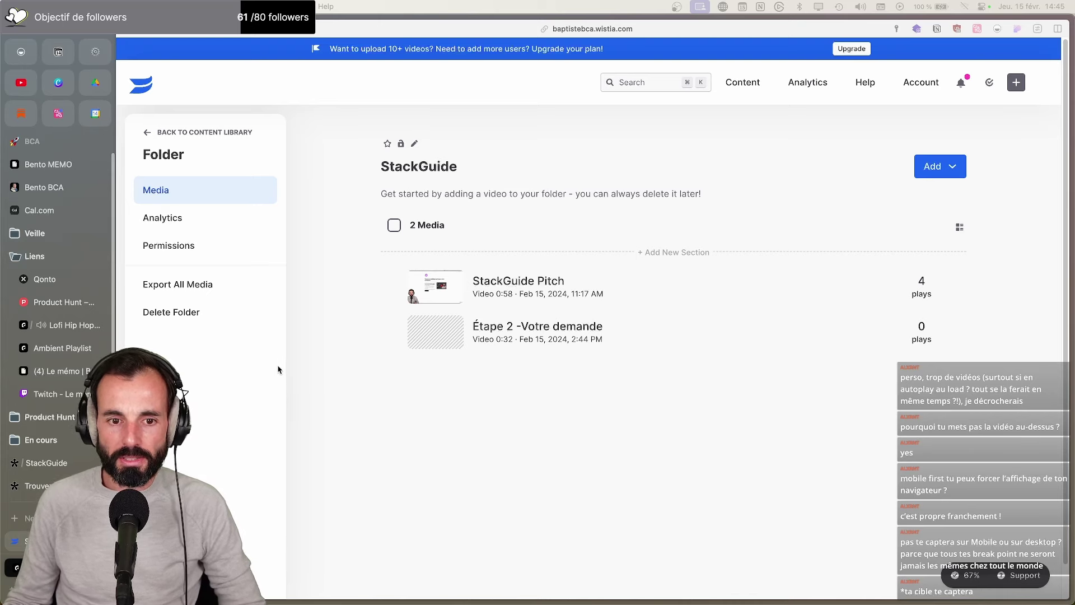
Compare the player styling of the "Étape 2 -Votre demande" and "StackGuide Pitch" videos and check the pitch's customization options
click(532, 327)
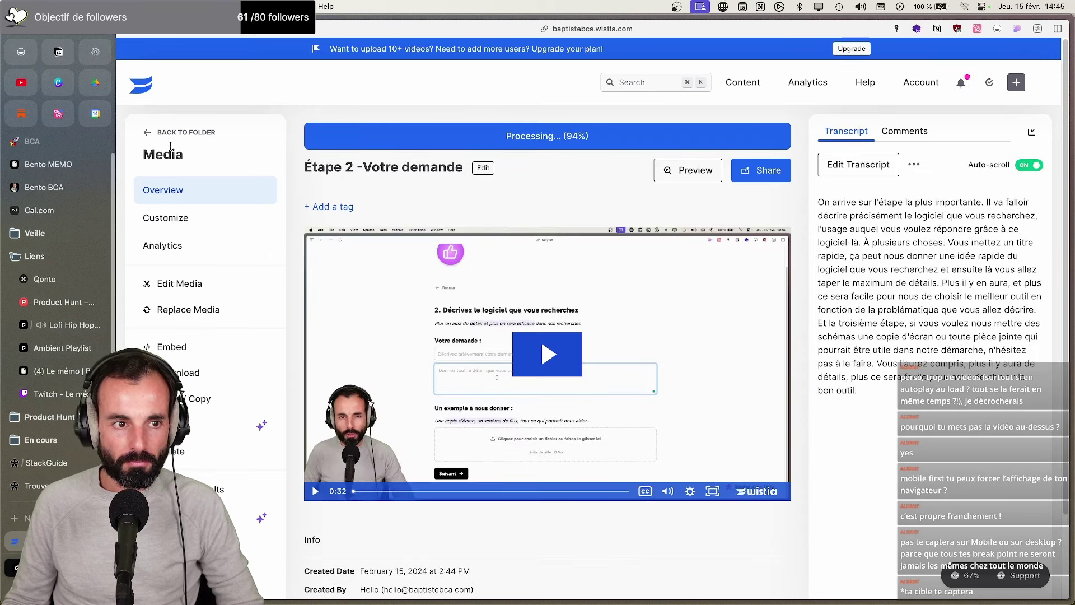
click(146, 133)
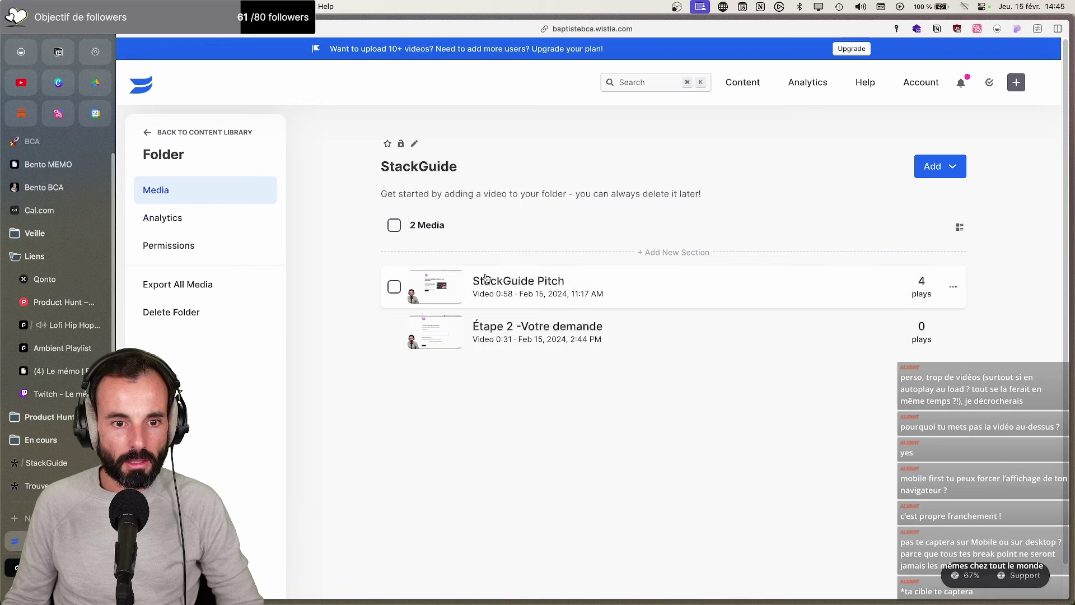
click(519, 281)
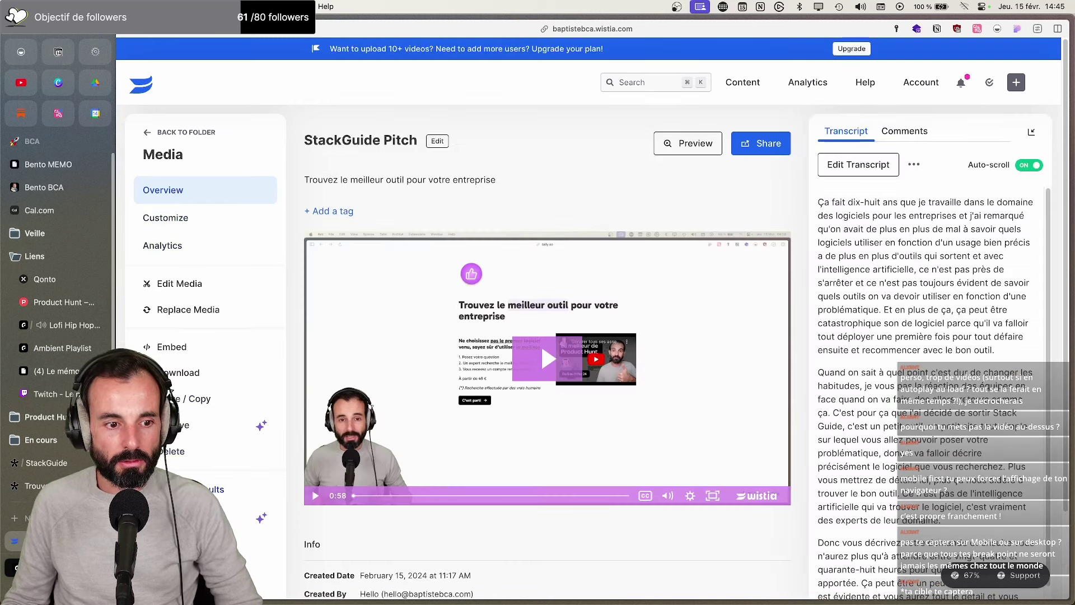
click(165, 218)
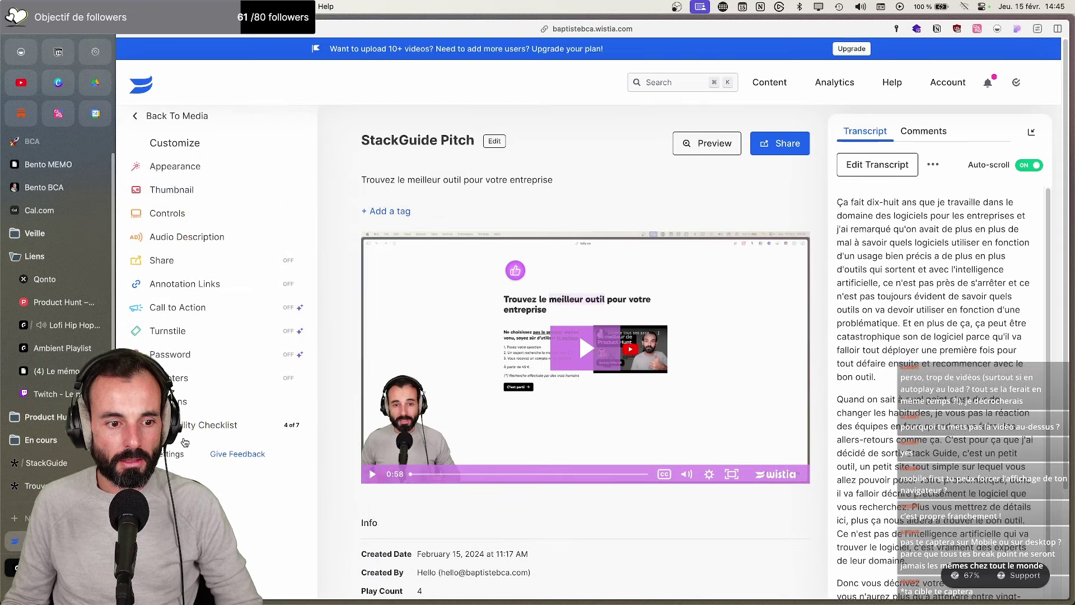
key(super+bracketleft)
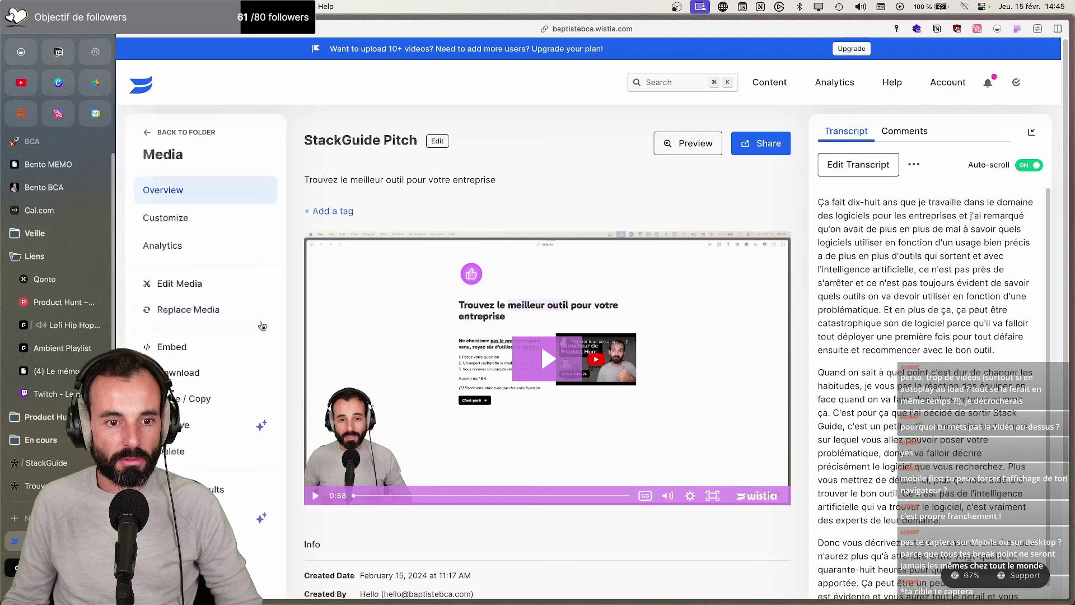
click(153, 134)
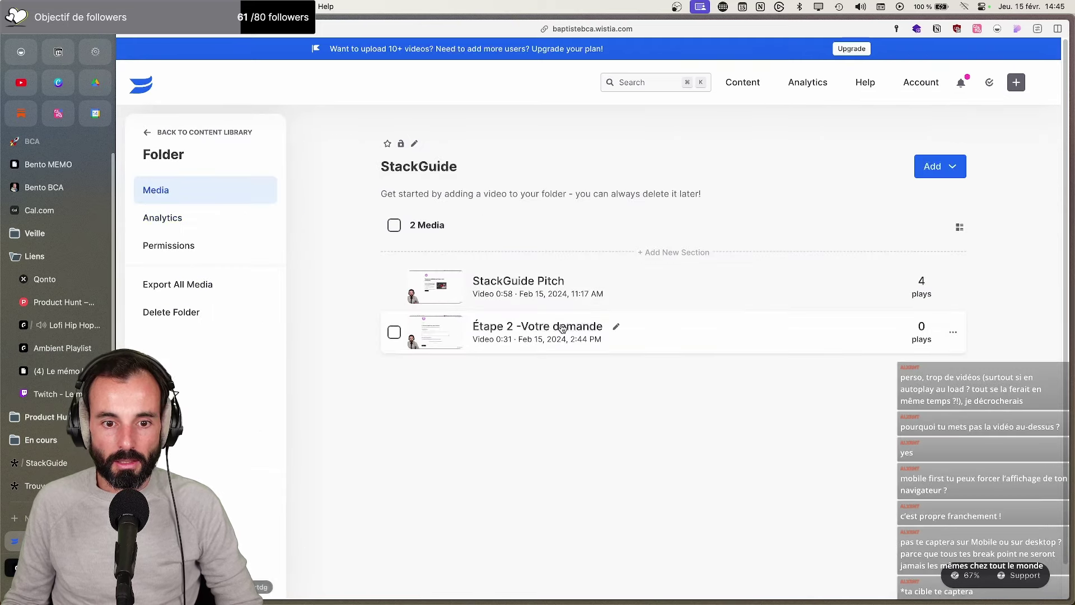
Load the customization settings of "StackGuide Pitch" onto the "Étape 2 -Votre demande" video and save them
click(559, 325)
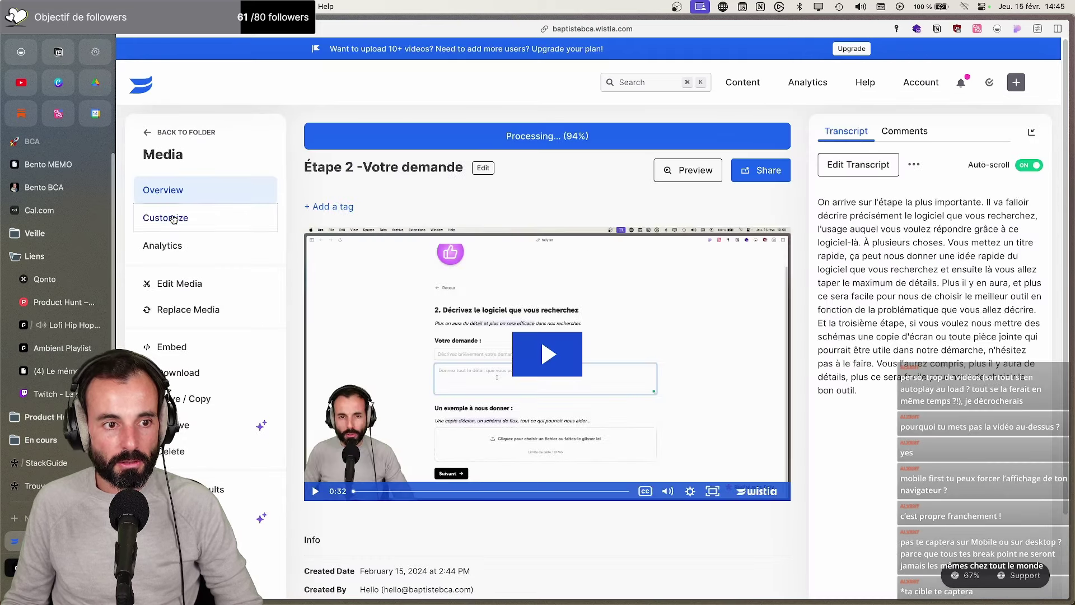
click(173, 218)
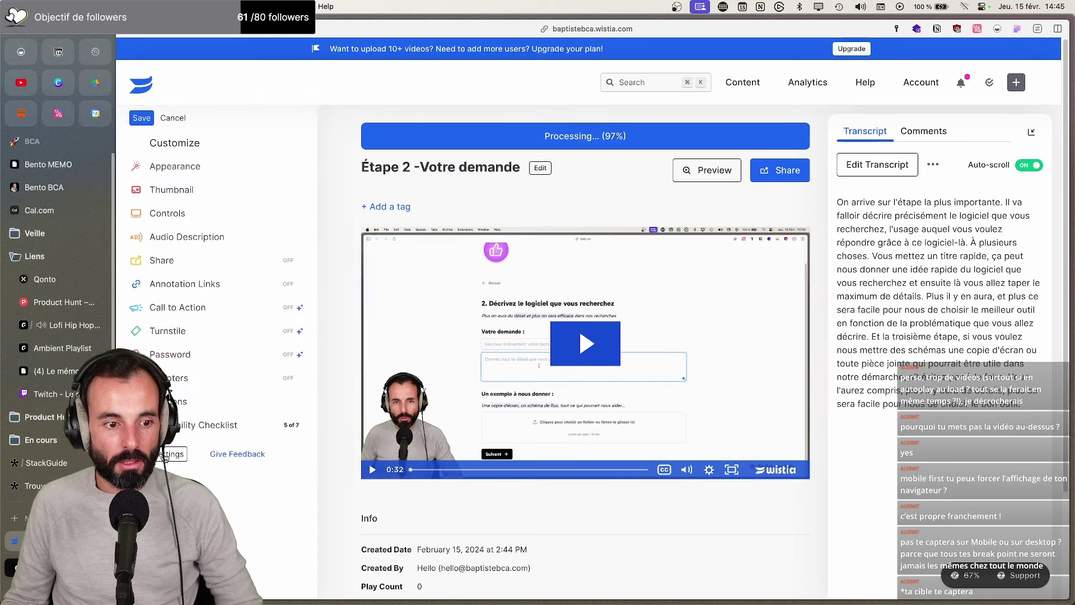
click(164, 458)
click(638, 237)
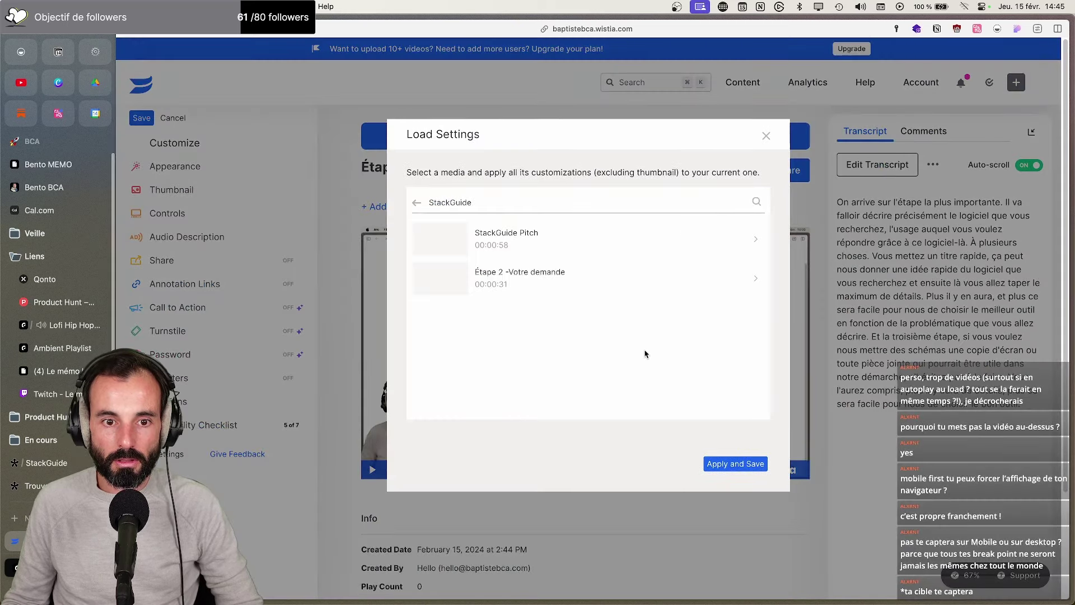
click(632, 241)
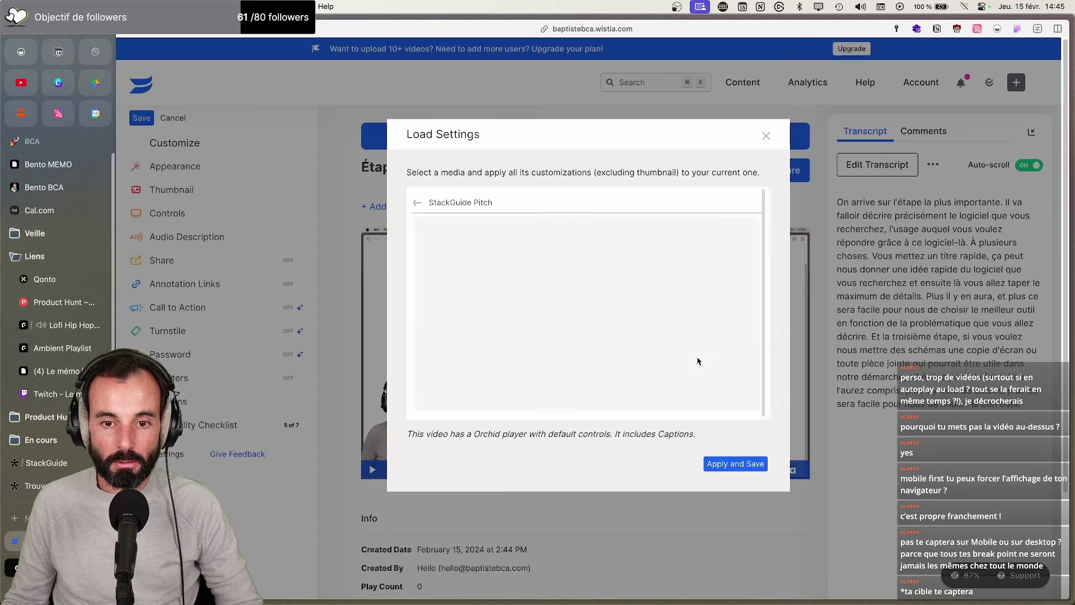
click(749, 465)
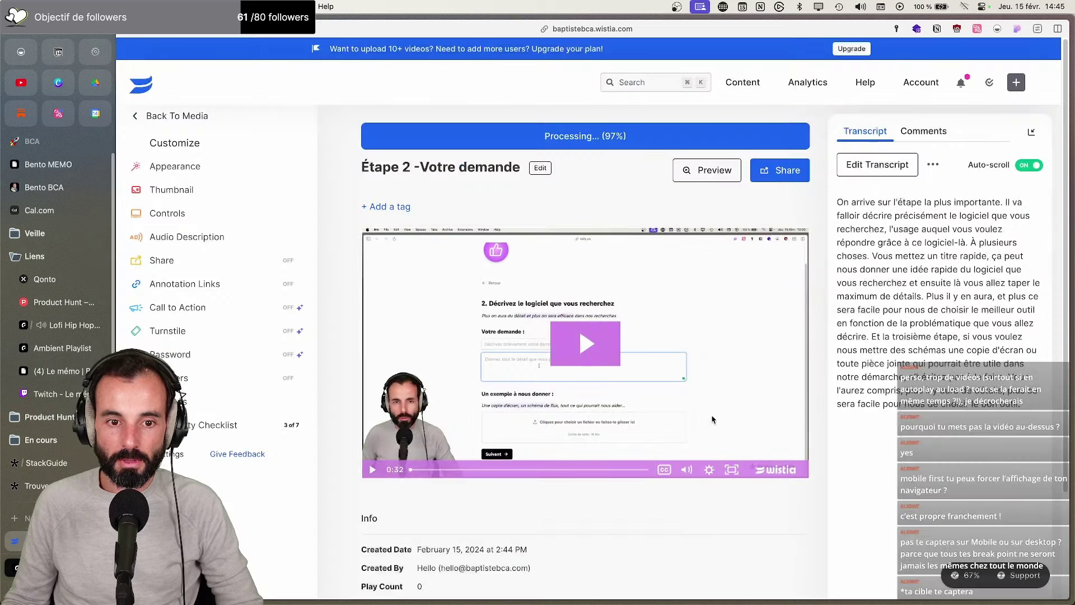
Leave the customization settings and copy the public share link of the "Étape 2 -Votre demande" video
click(137, 116)
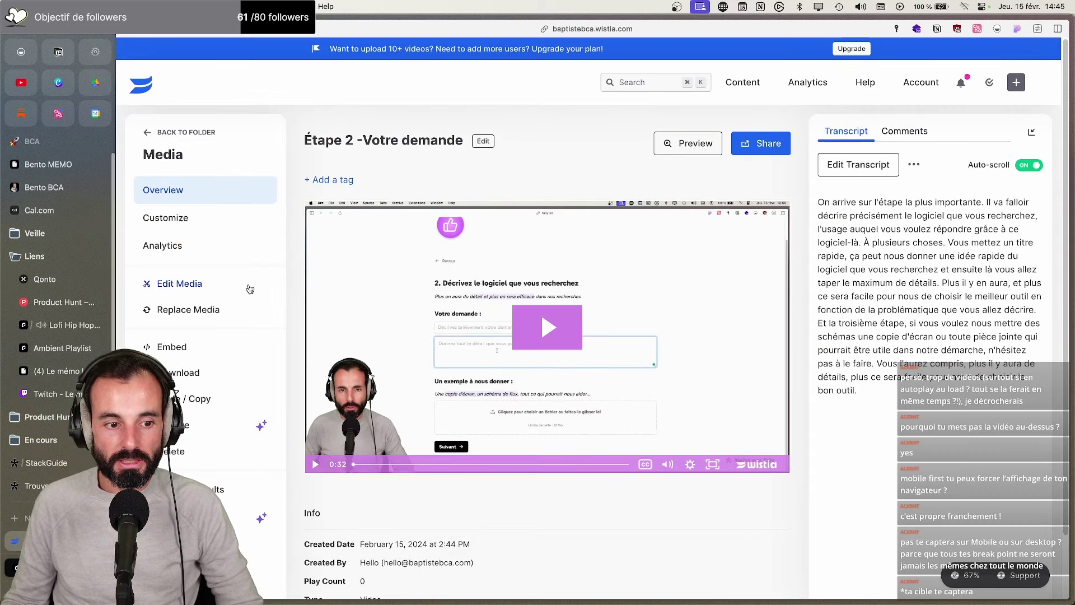
click(174, 219)
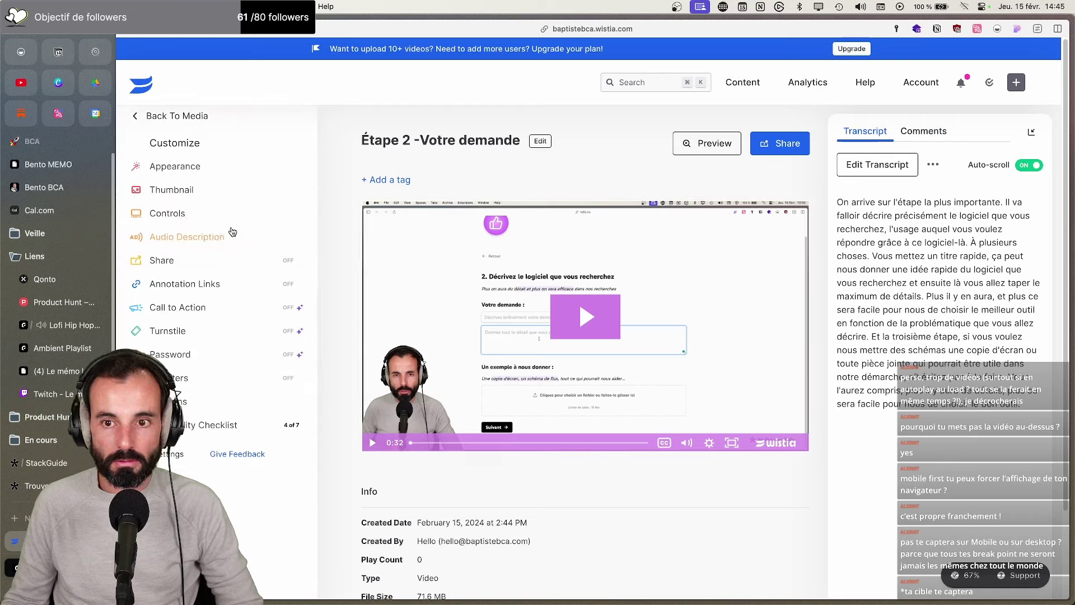
click(137, 116)
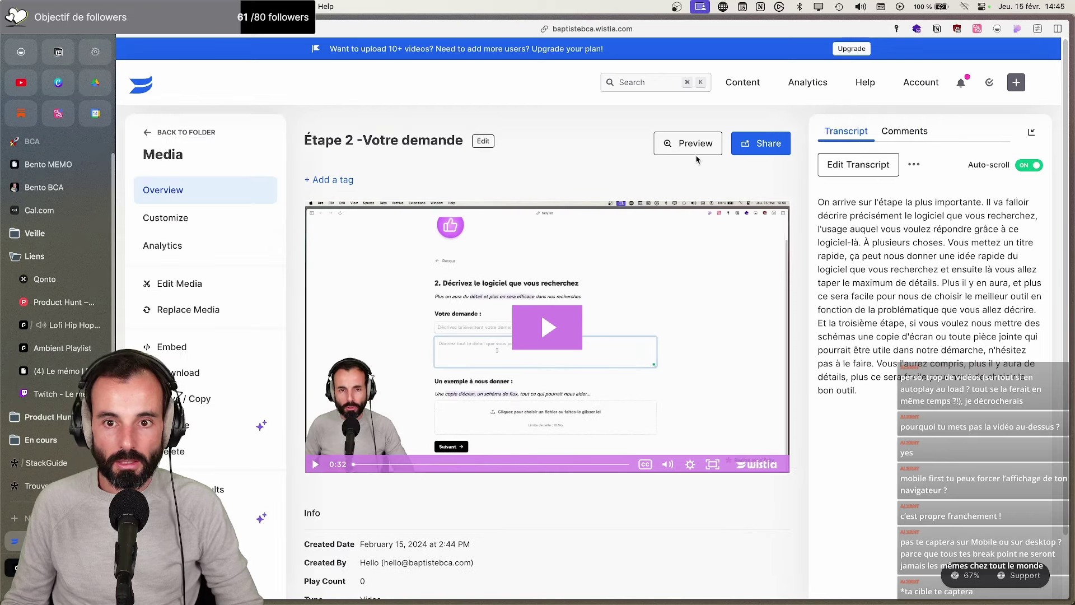
click(754, 146)
scroll(56, 336, down, 2)
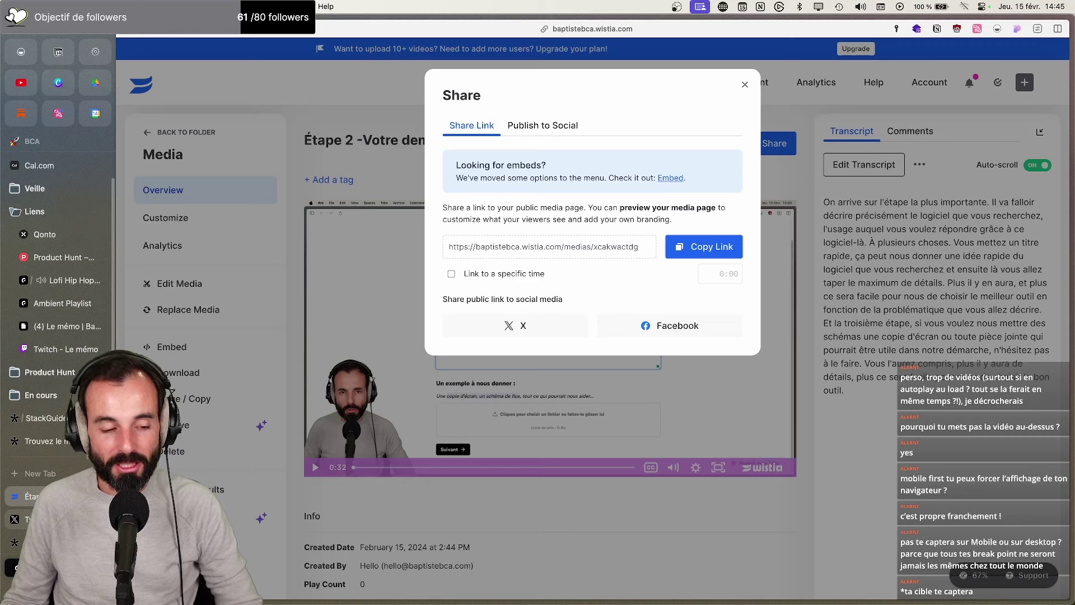
Switch to the StackGuide form in Tally and return to its editor at "2. Décrivez le logiciel que vous recherchez"
click(45, 417)
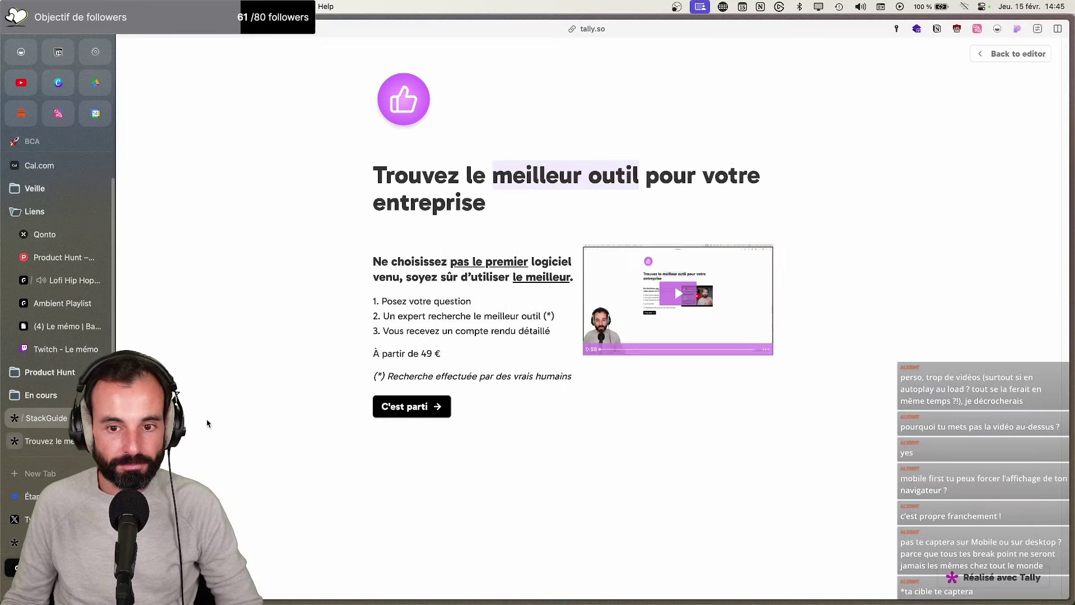
click(90, 441)
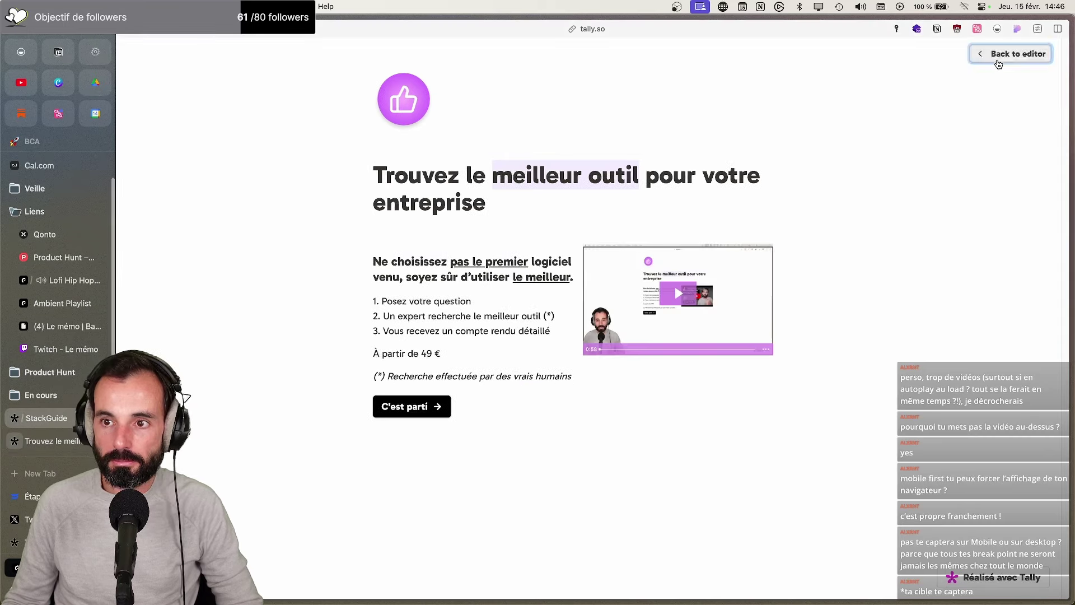
click(999, 60)
scroll(774, 201, up, 10)
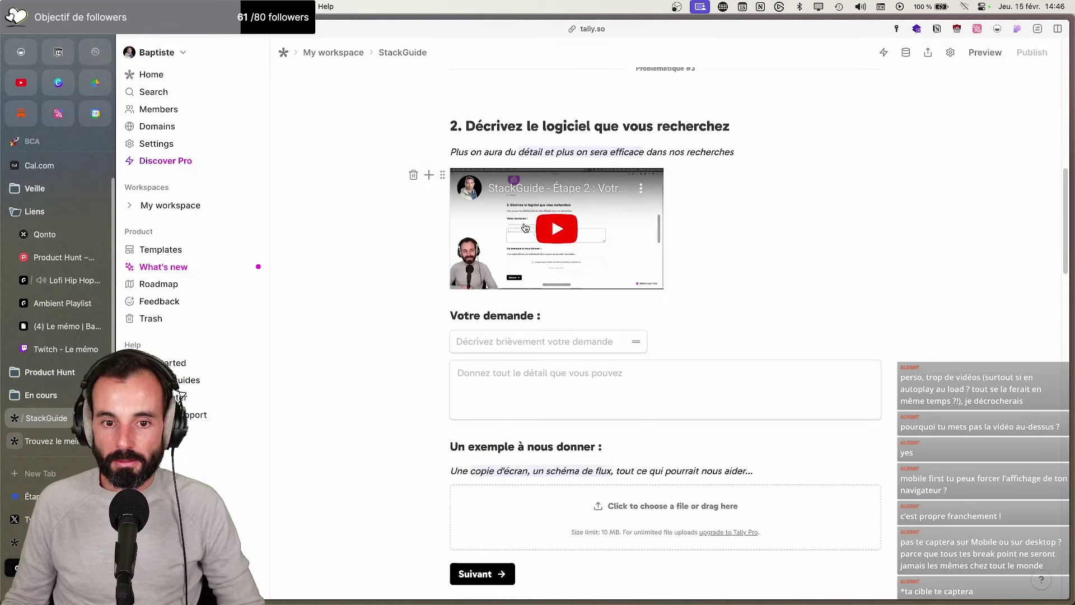
Replace the YouTube video in section 2 with a new Video block embedding the copied Wistia link
click(429, 174)
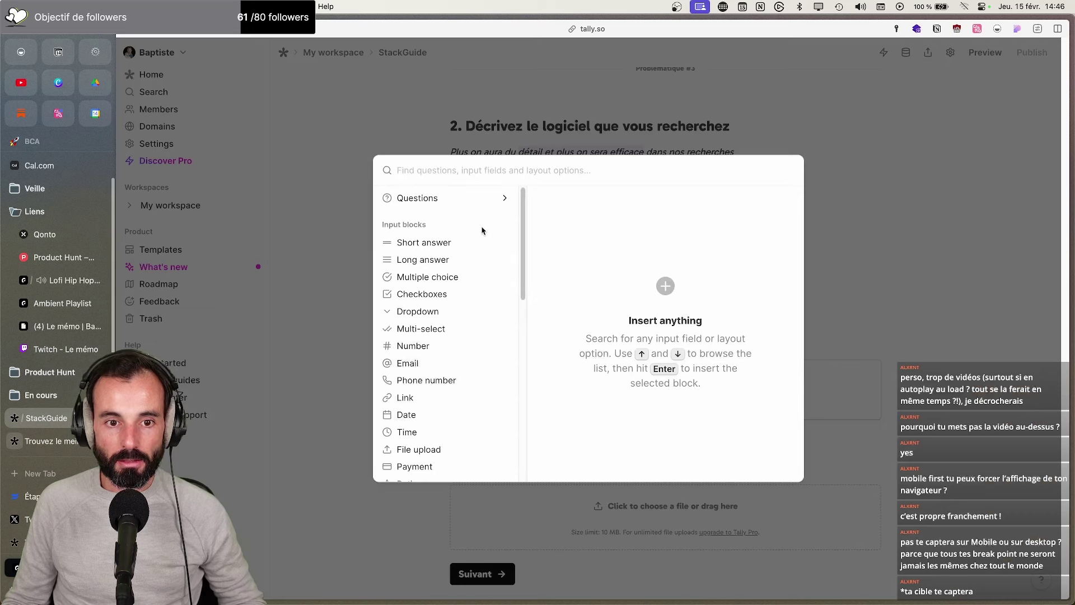
text(vide)
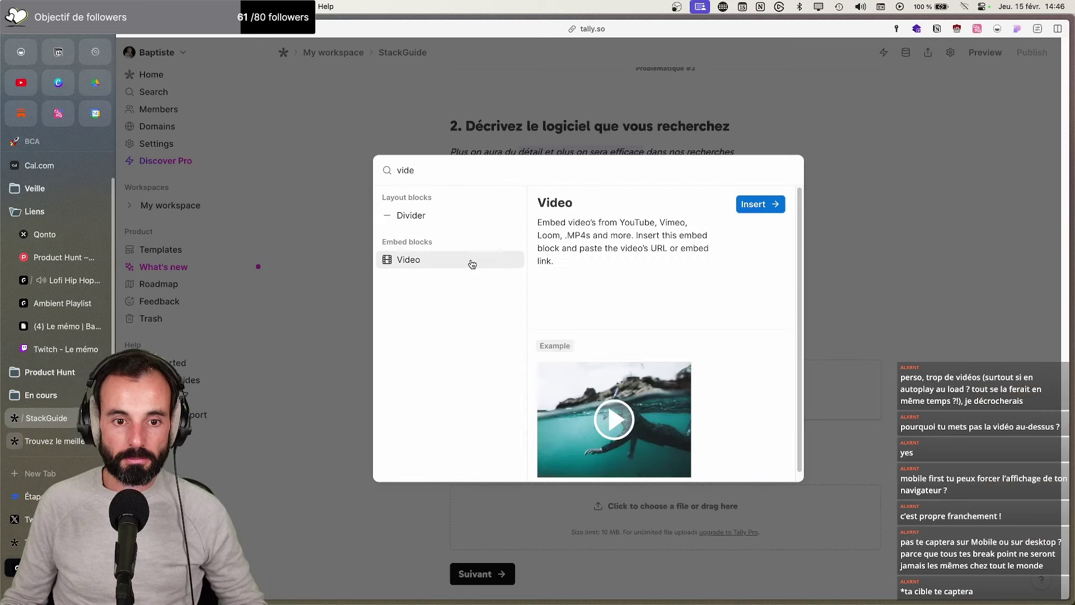
click(767, 205)
key(super+v)
key(Return)
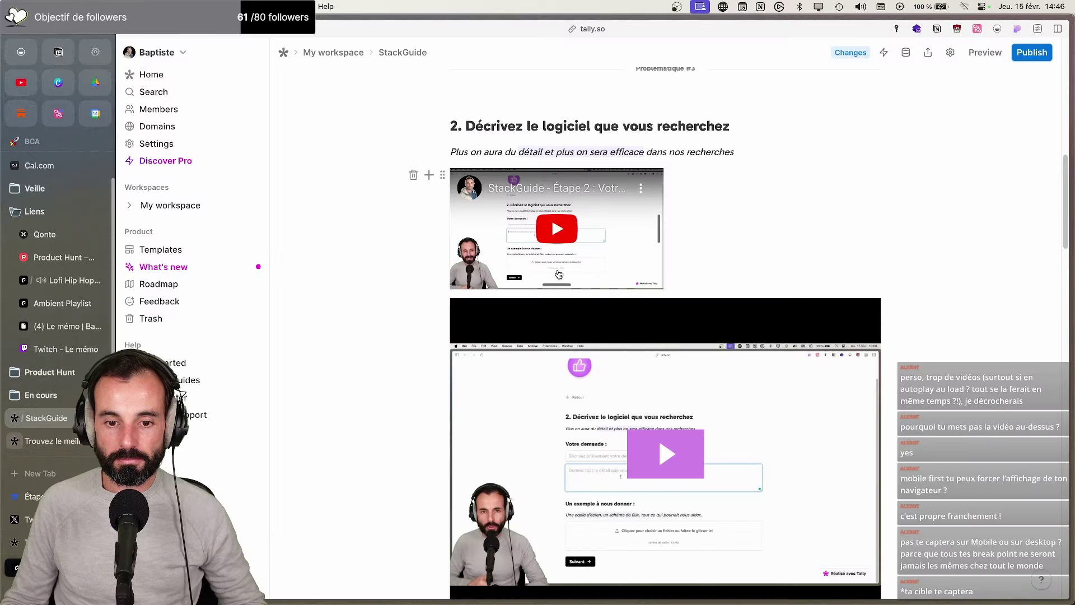
click(413, 175)
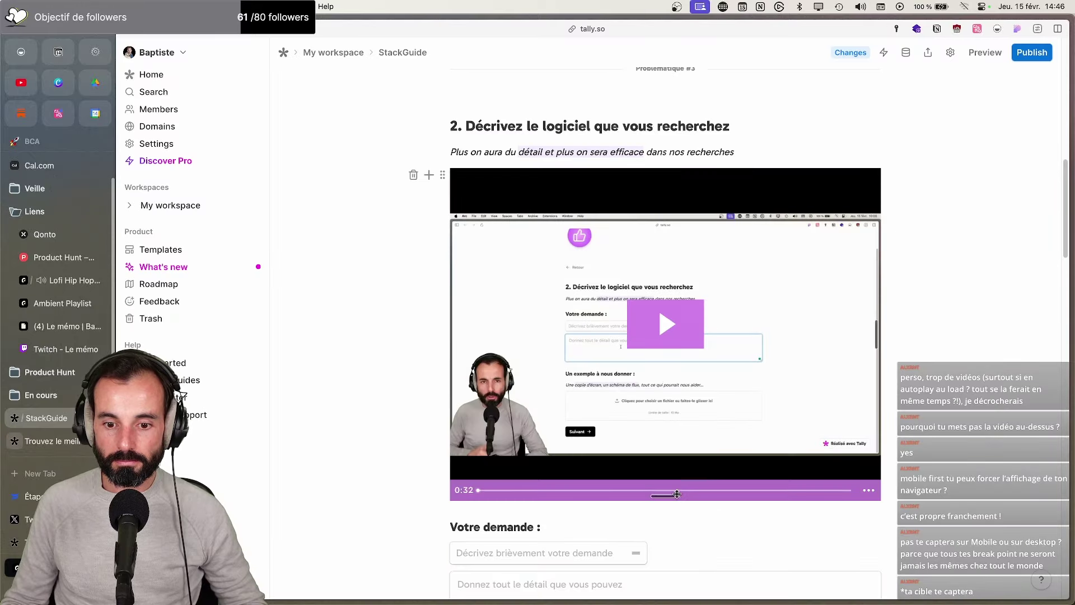
Reduce the height and width of the embedded Wistia video to a little over half the form's width
drag(660, 439, 683, 297)
drag(876, 233, 686, 227)
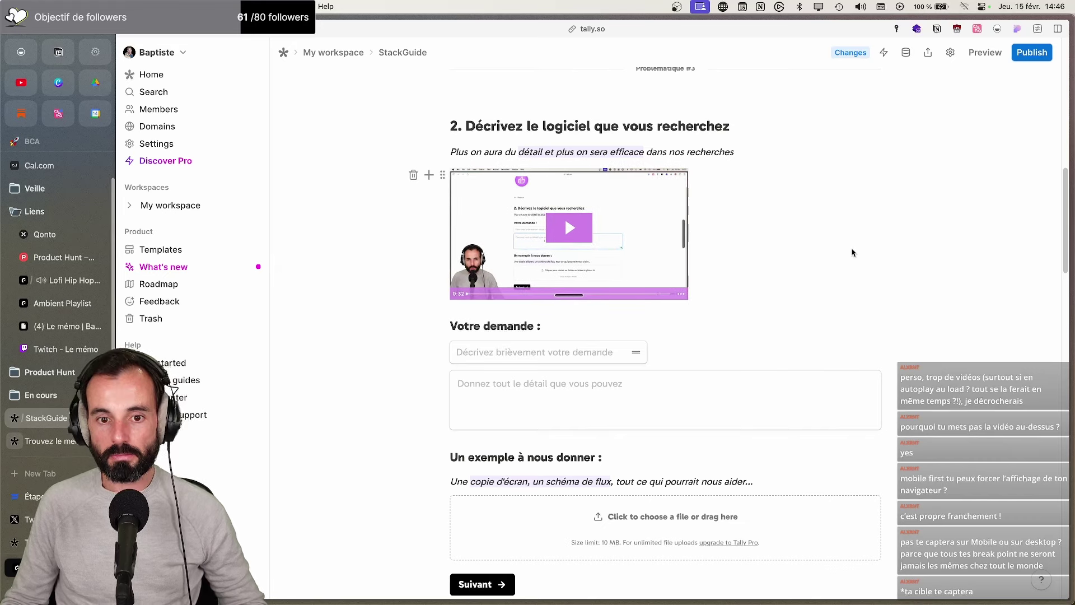
scroll(789, 280, up, 5)
scroll(788, 282, down, 4)
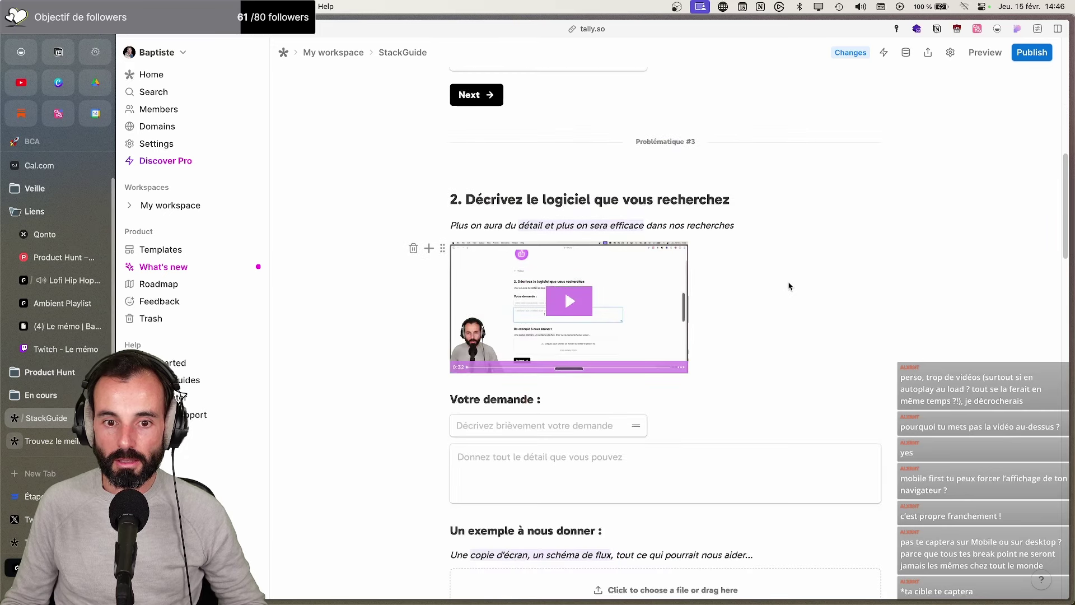
Preview the form up to section 2 and examine how the embedded video and the fields are laid out
click(988, 56)
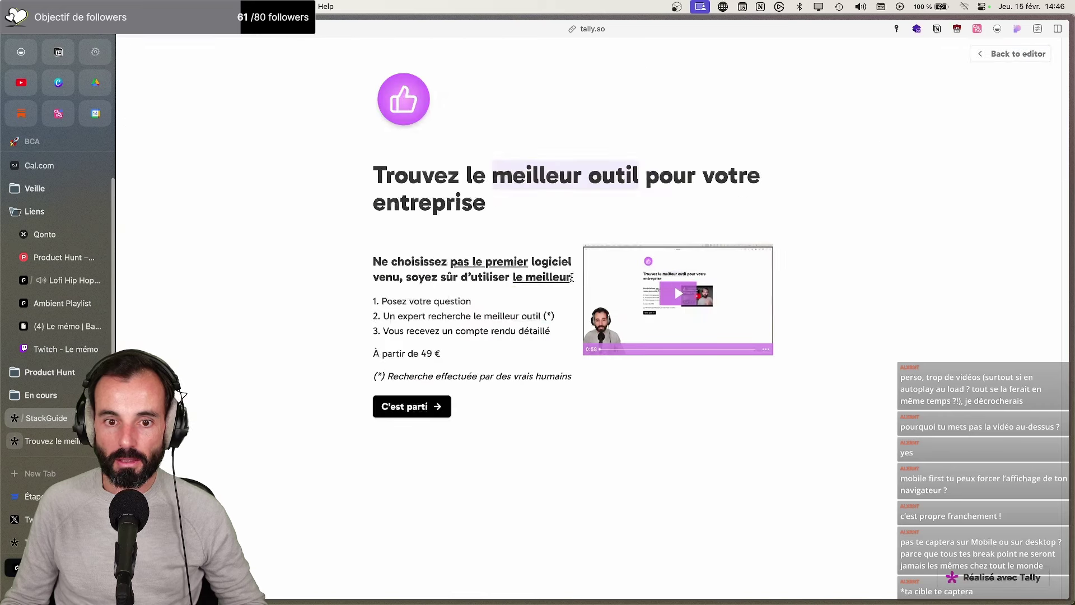
click(409, 407)
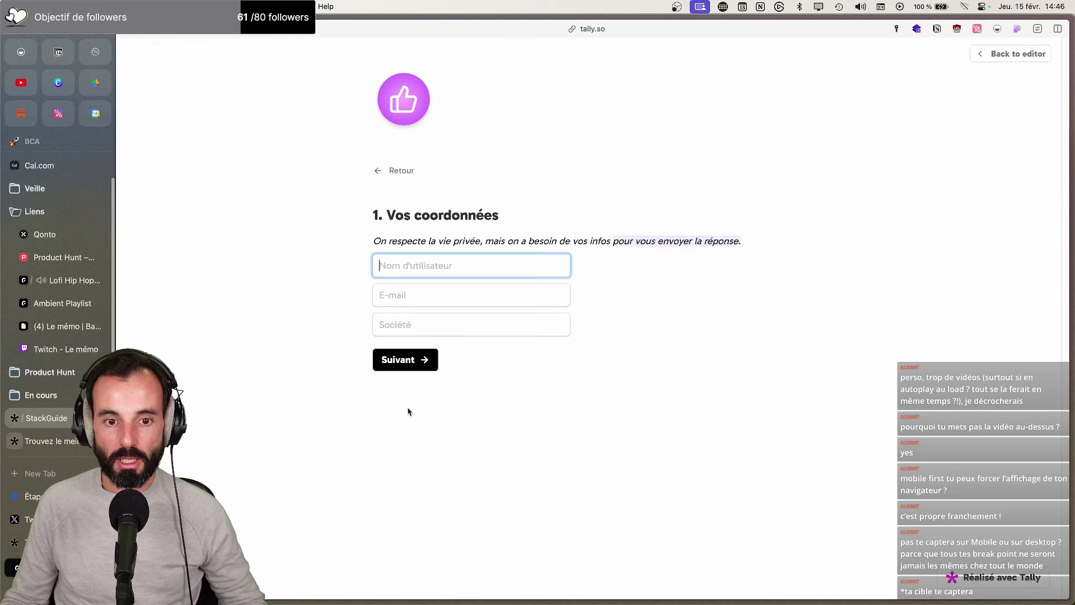
click(405, 362)
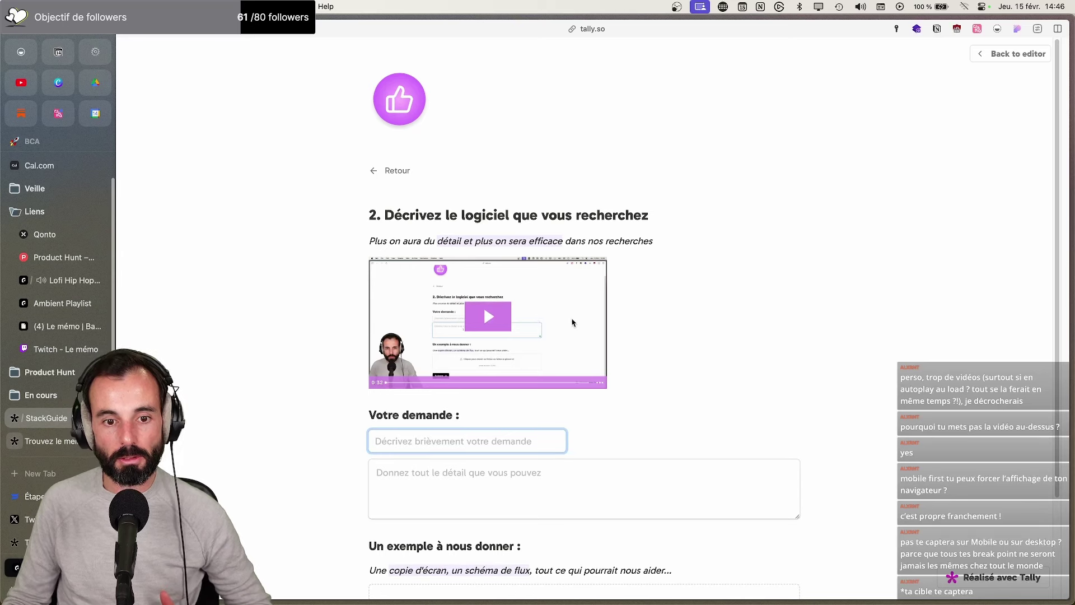
scroll(502, 336, down, 2)
scroll(502, 336, down, 1)
scroll(504, 336, up, 3)
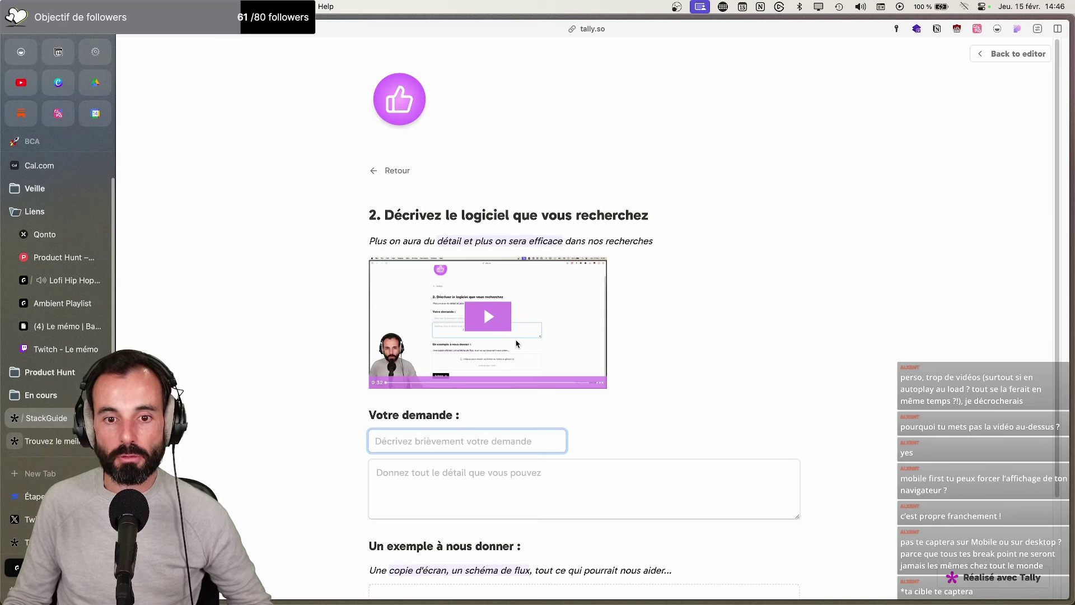
scroll(425, 448, down, 3)
scroll(482, 307, up, 3)
Go back to the "Vos coordonnées" page in the preview and advance through section 2 to "3. Choisissez vos options"
click(392, 171)
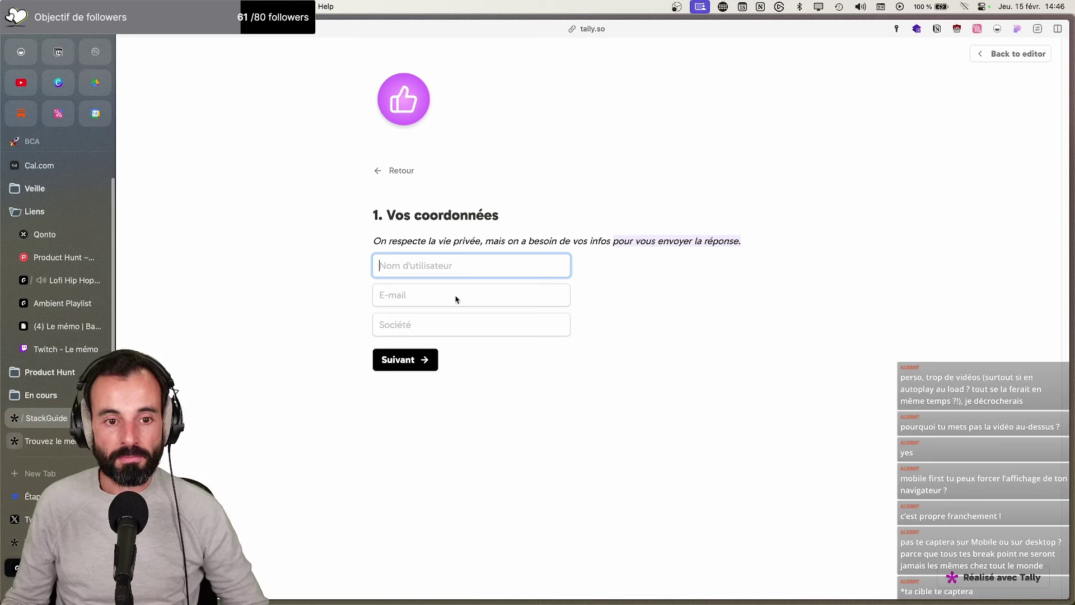
click(426, 359)
scroll(462, 446, down, 3)
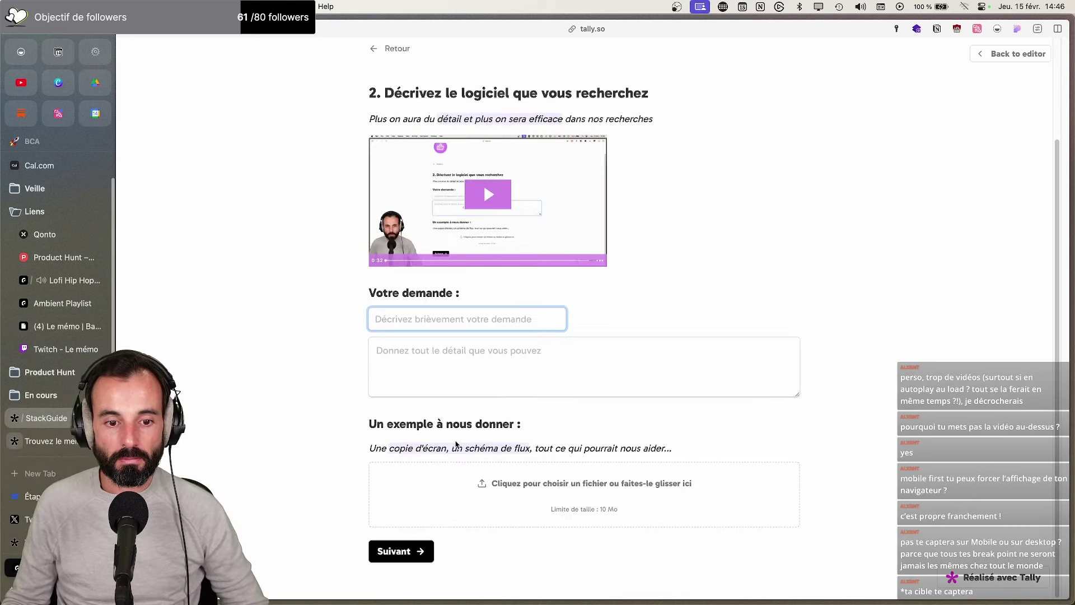
click(411, 549)
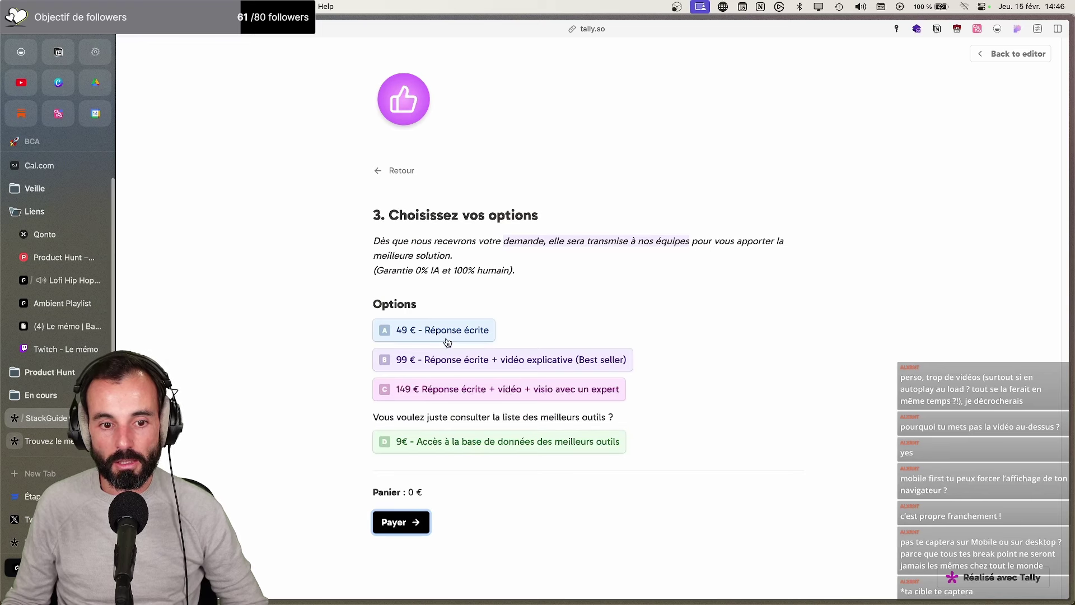
Return to the editor and recolour the 49 € and 99 € options in section 3 to neutral light grey
click(1014, 53)
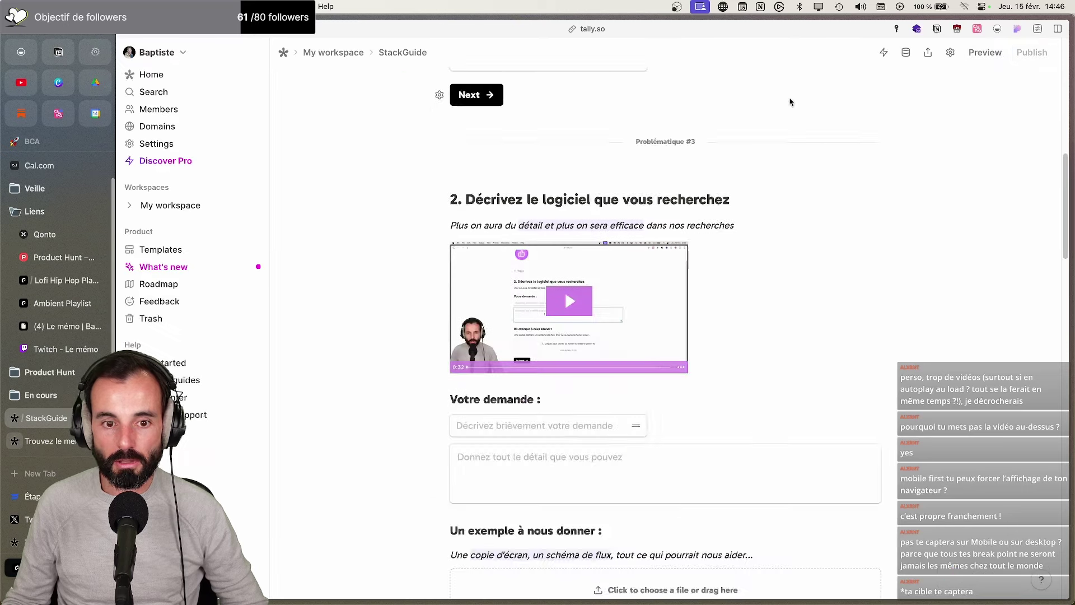
scroll(406, 336, down, 10)
scroll(408, 336, up, 2)
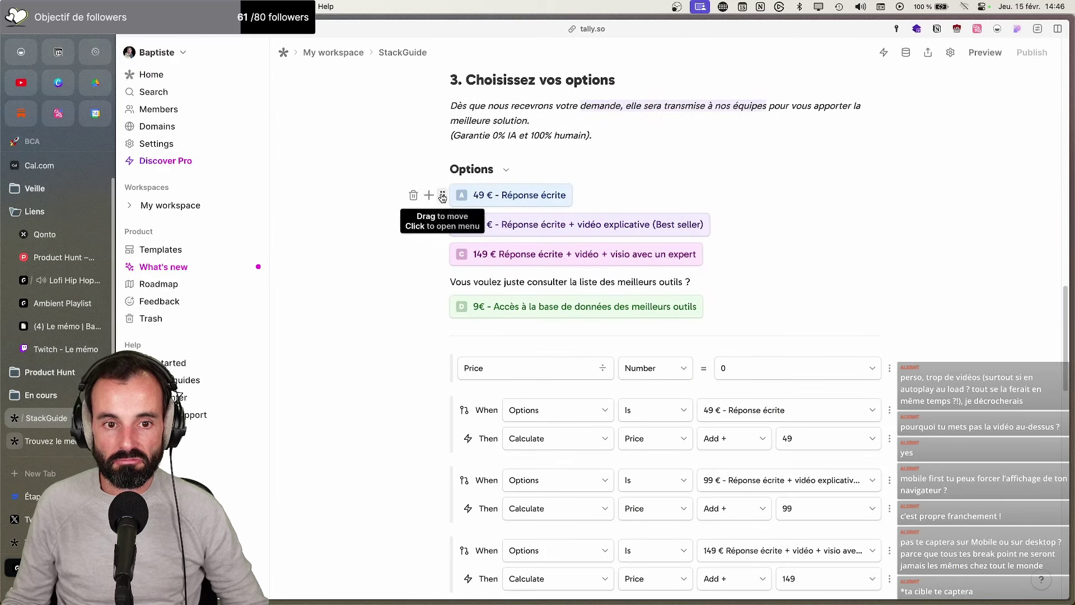
click(442, 197)
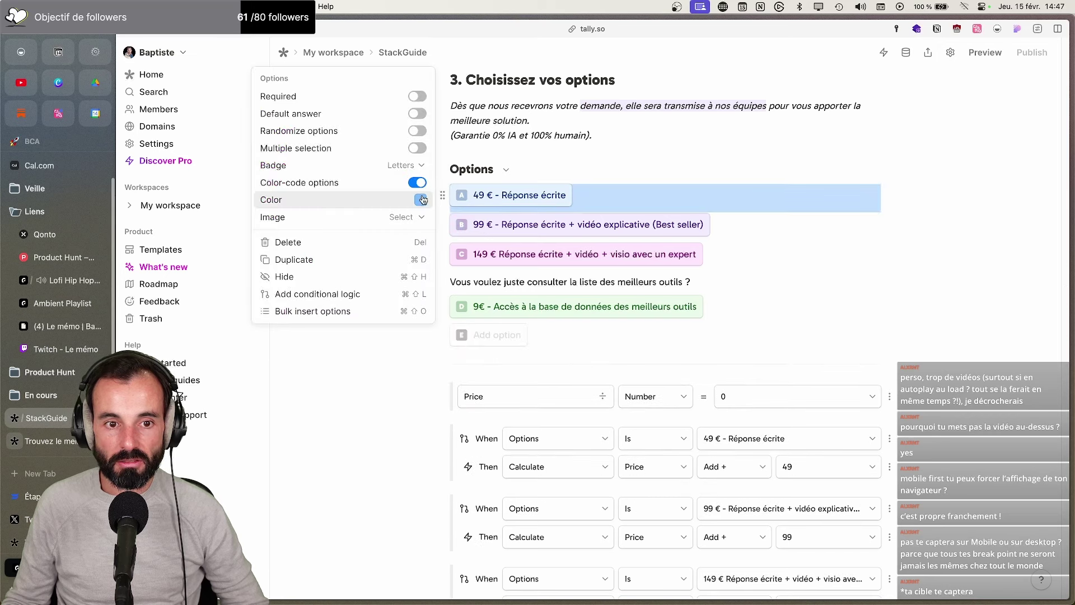
click(421, 199)
click(560, 201)
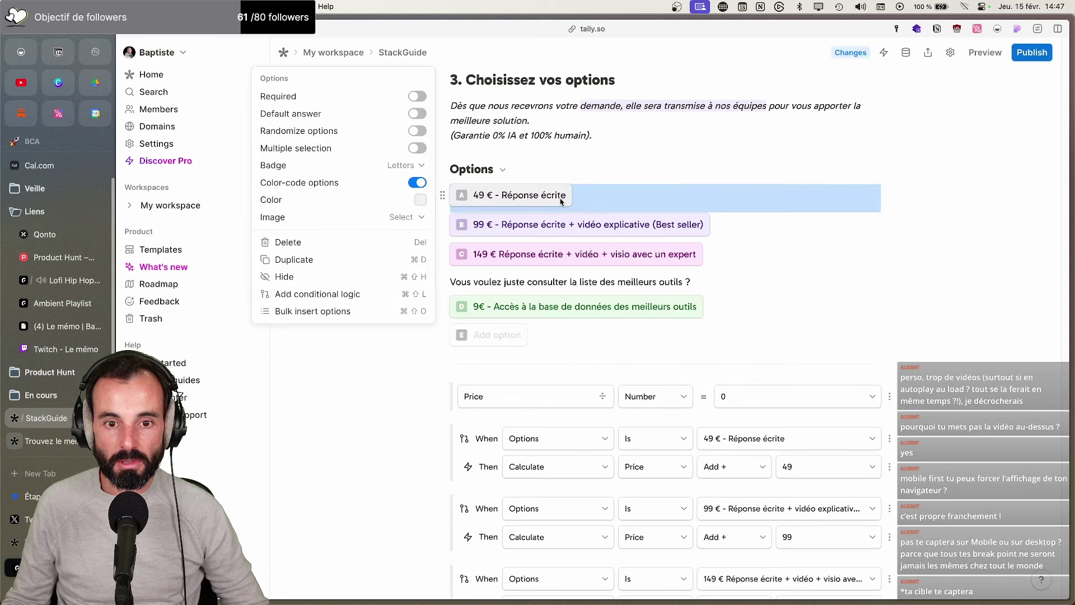
click(451, 227)
click(443, 225)
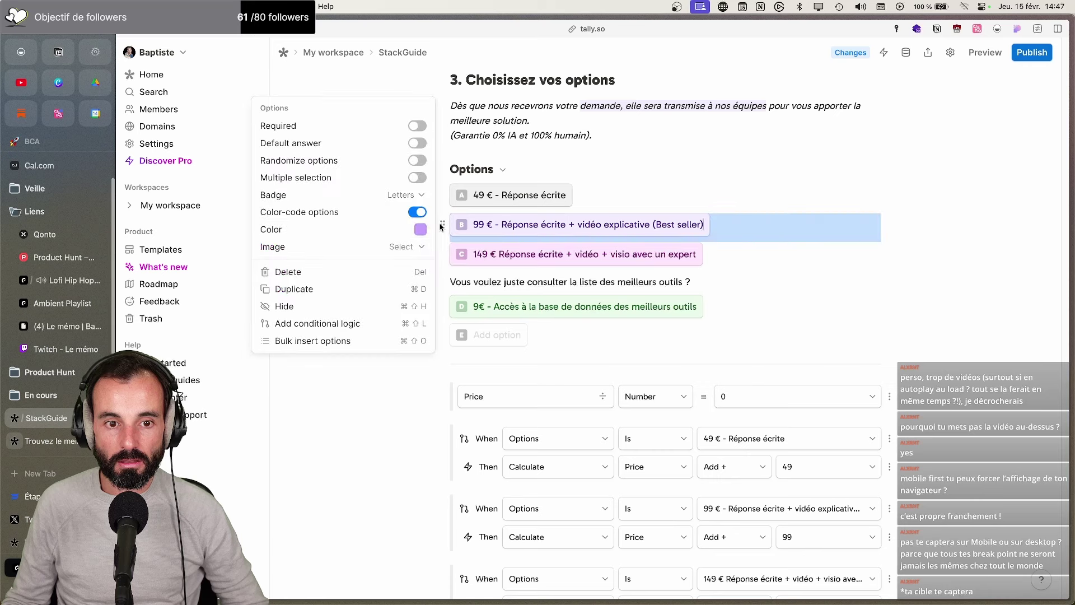
click(421, 229)
click(558, 230)
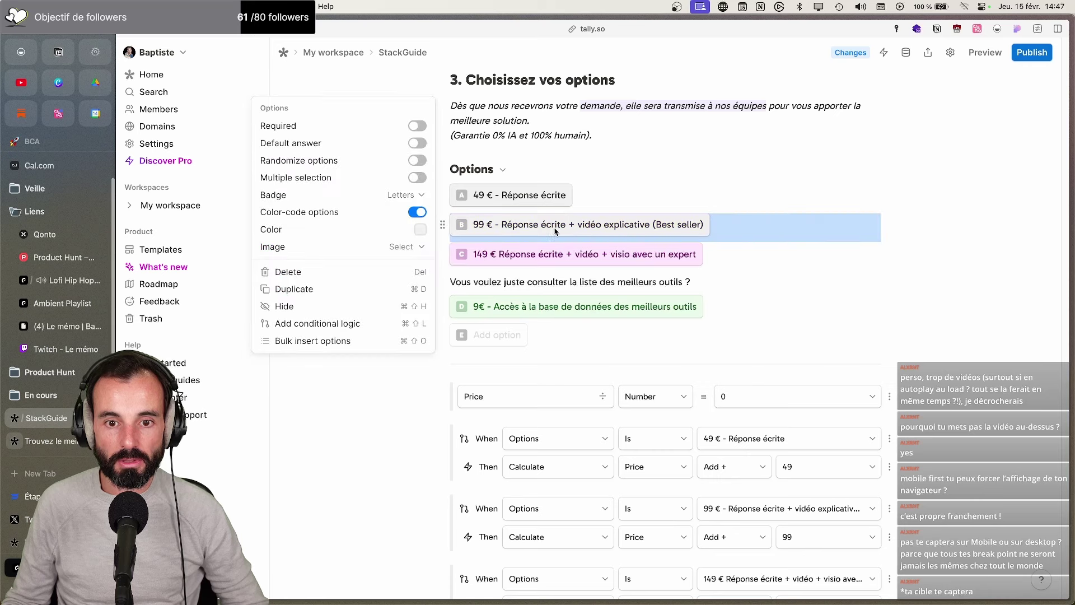
Recolour the 149 € option and the 9€ database access option to the same neutral light grey
click(455, 255)
click(443, 255)
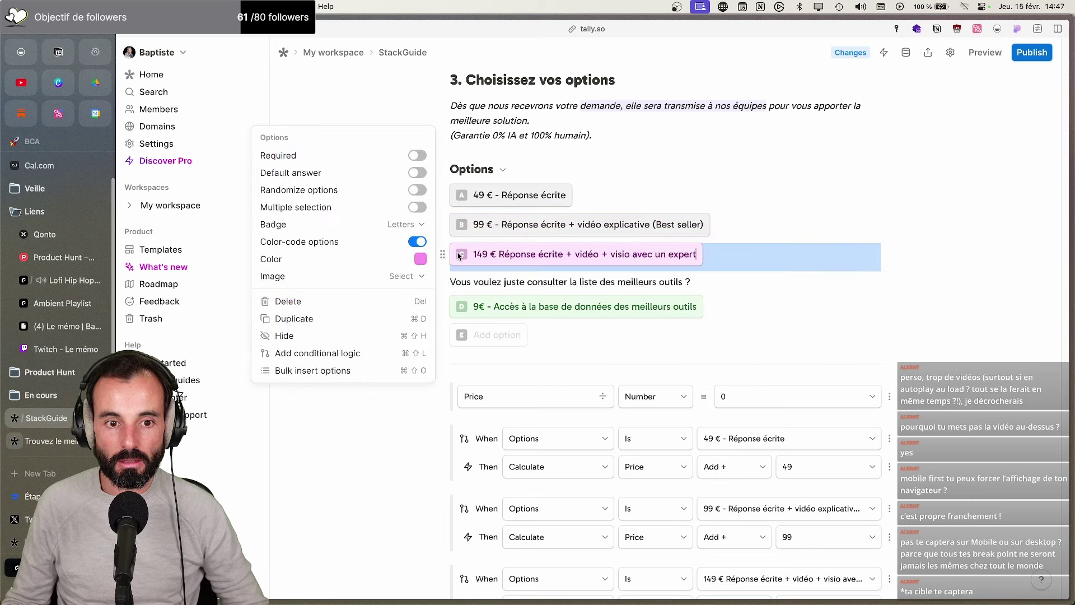
click(420, 259)
click(559, 260)
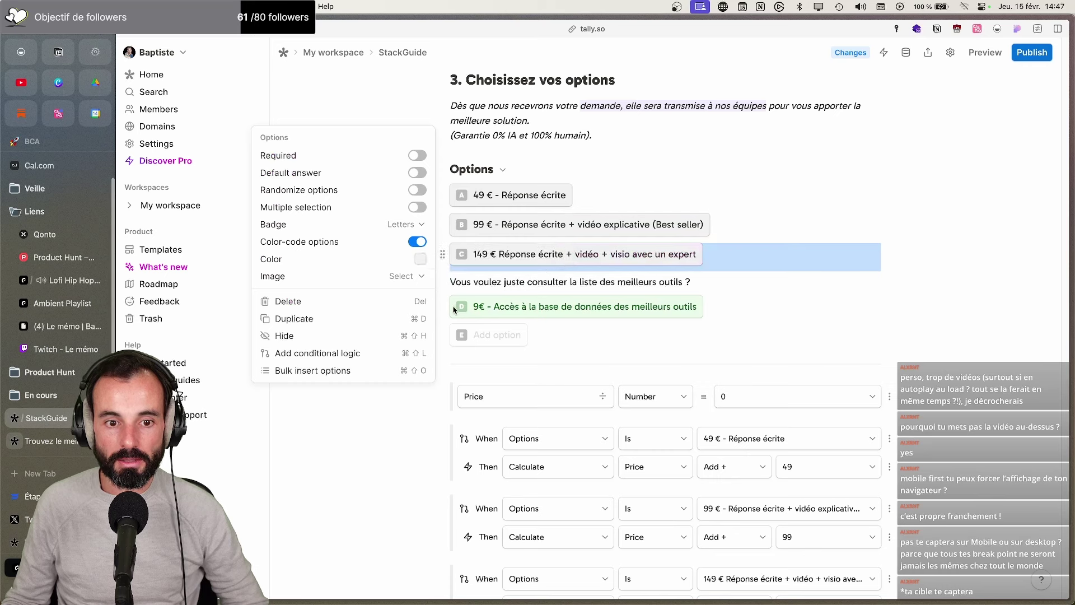
click(454, 310)
click(442, 307)
click(420, 312)
click(558, 312)
click(913, 179)
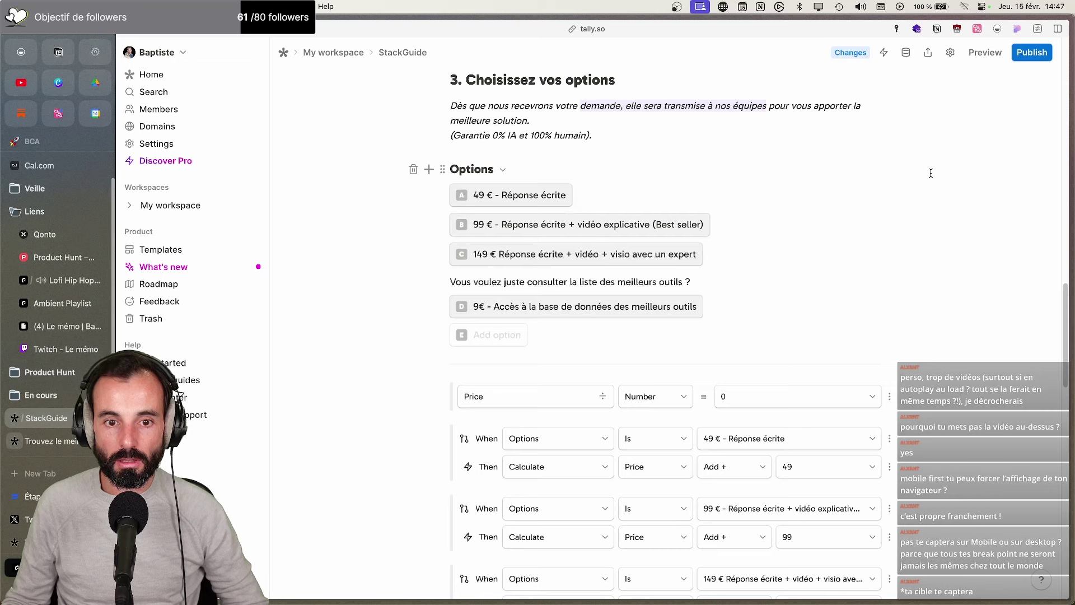
Preview the form through to "3. Choisissez vos options" and examine the recoloured options
click(988, 53)
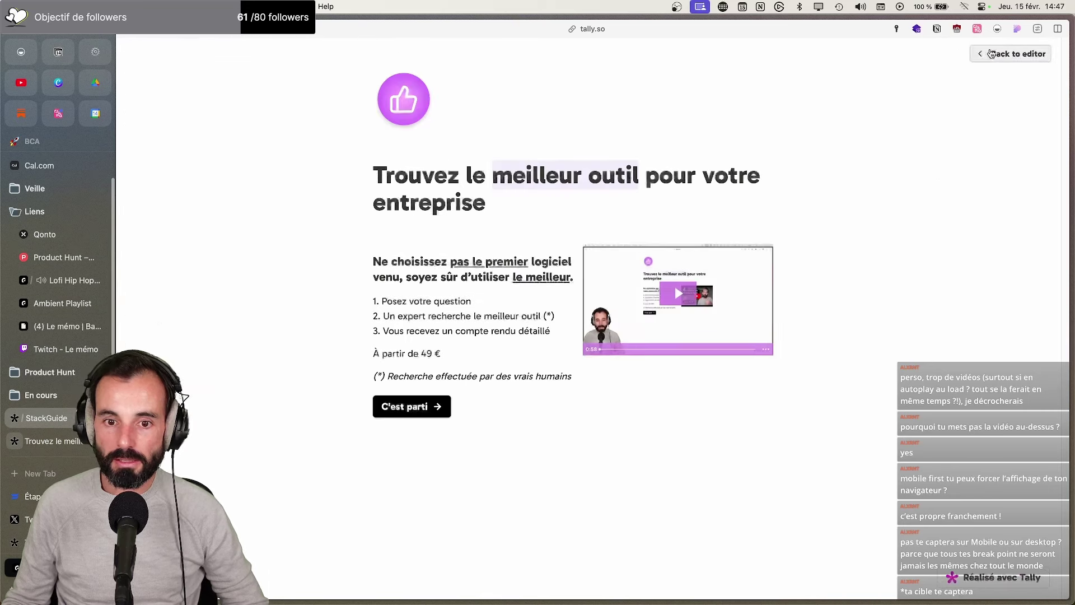
click(431, 408)
click(425, 360)
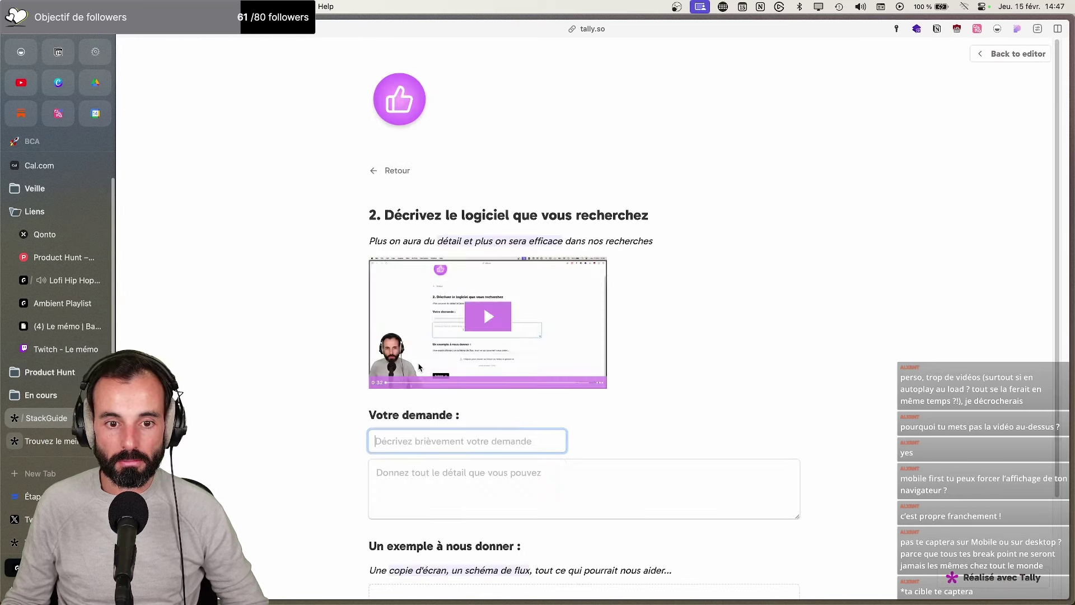
scroll(419, 367, down, 3)
click(420, 551)
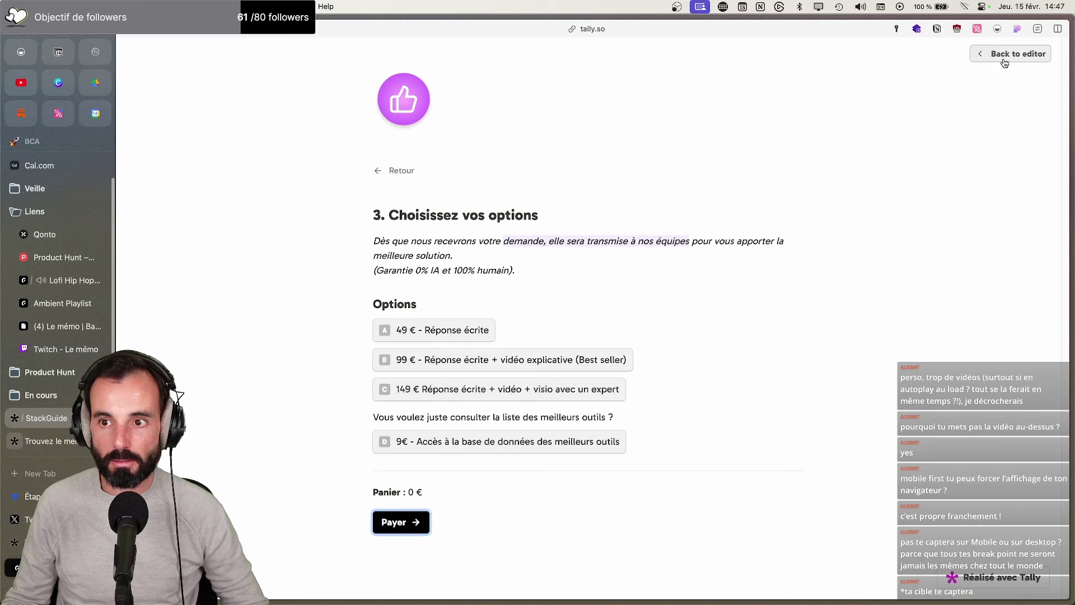
Return to the editor and add an Unsplash photo of a coffee mug to the "49 € - Réponse écrite" option
click(986, 54)
click(442, 199)
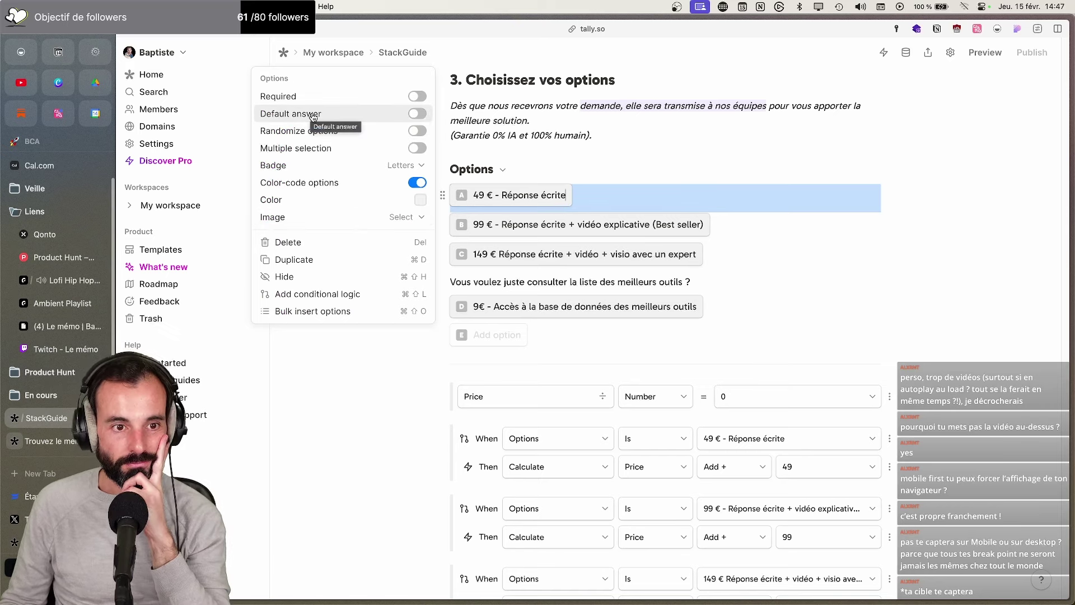
click(422, 219)
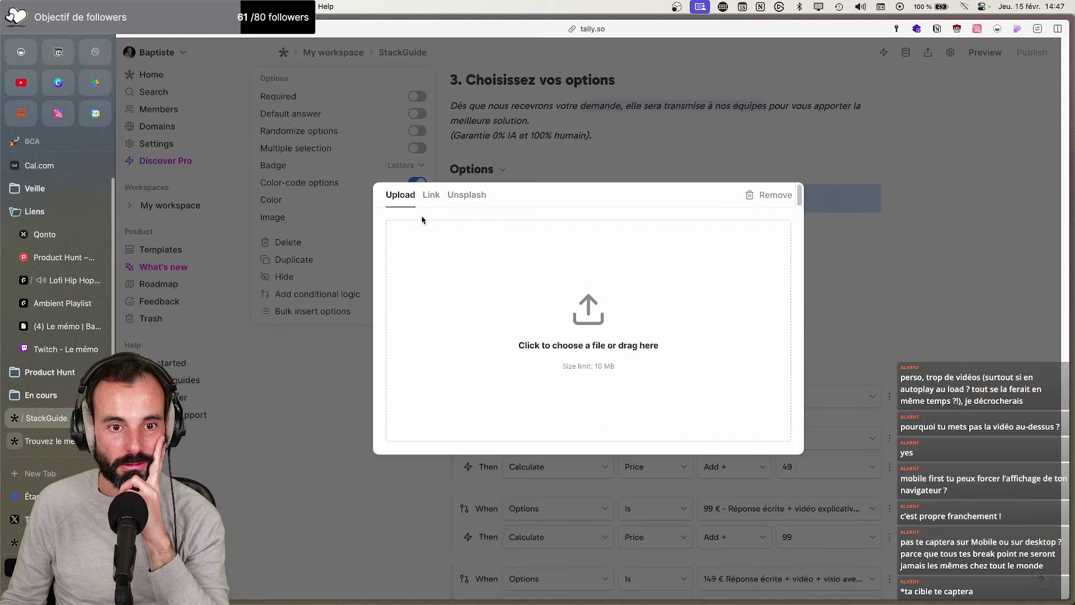
click(472, 200)
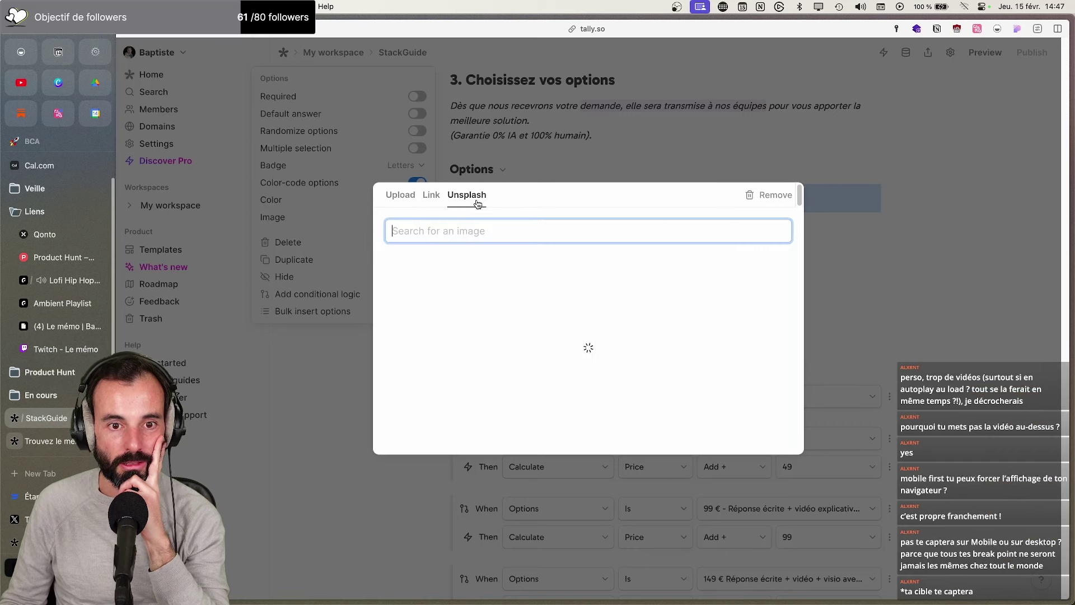
click(720, 280)
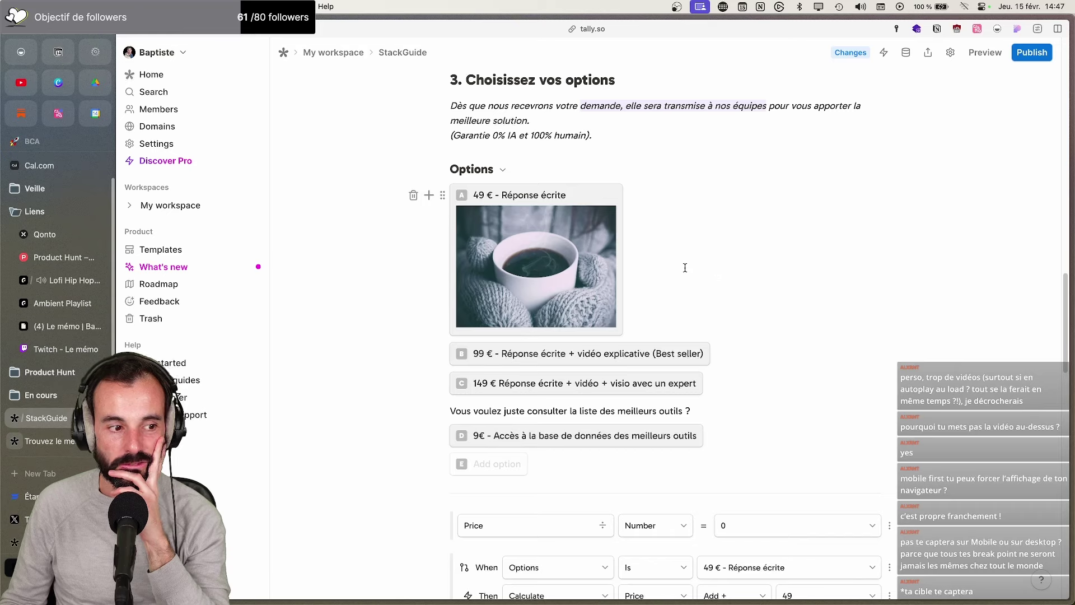
Remove the coffee mug image from the "49 € - Réponse écrite" option
click(441, 196)
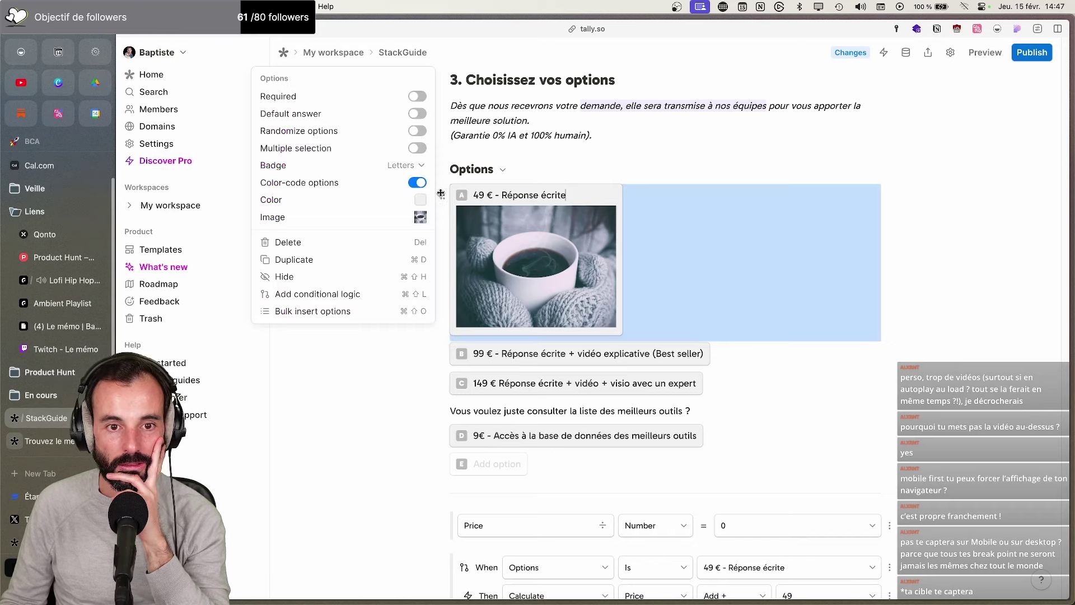
click(418, 218)
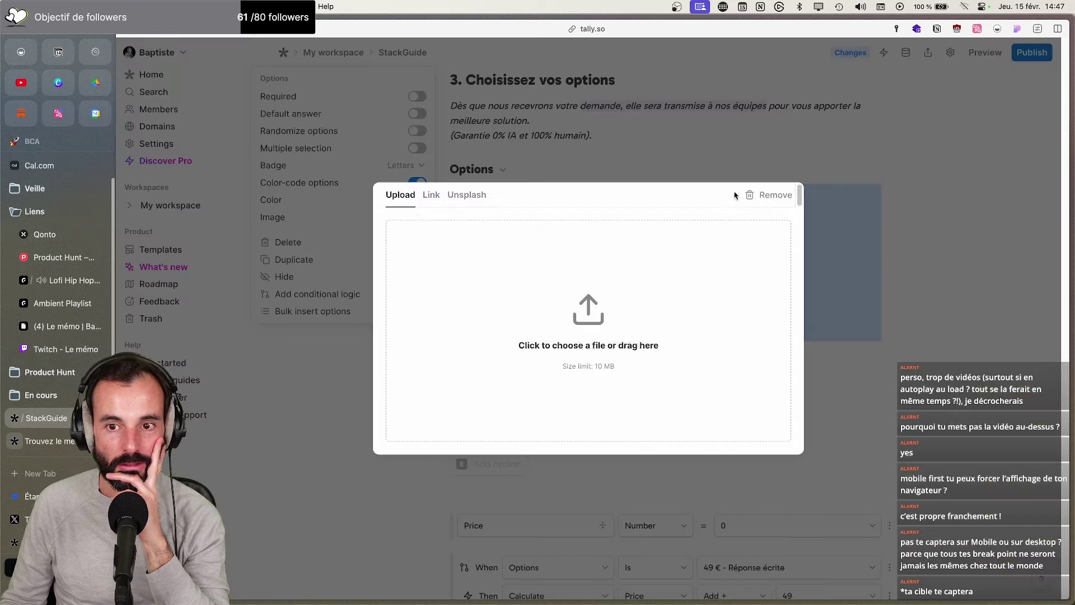
click(769, 195)
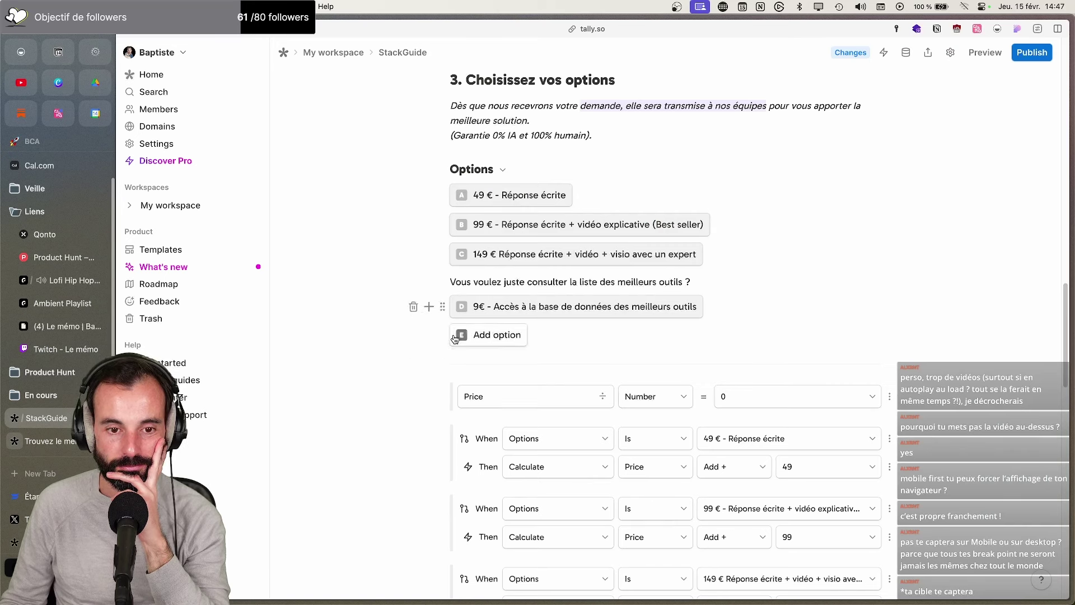
Preview the form from the opening page through all sections to the "4. Payer" page
click(985, 52)
click(404, 406)
click(420, 364)
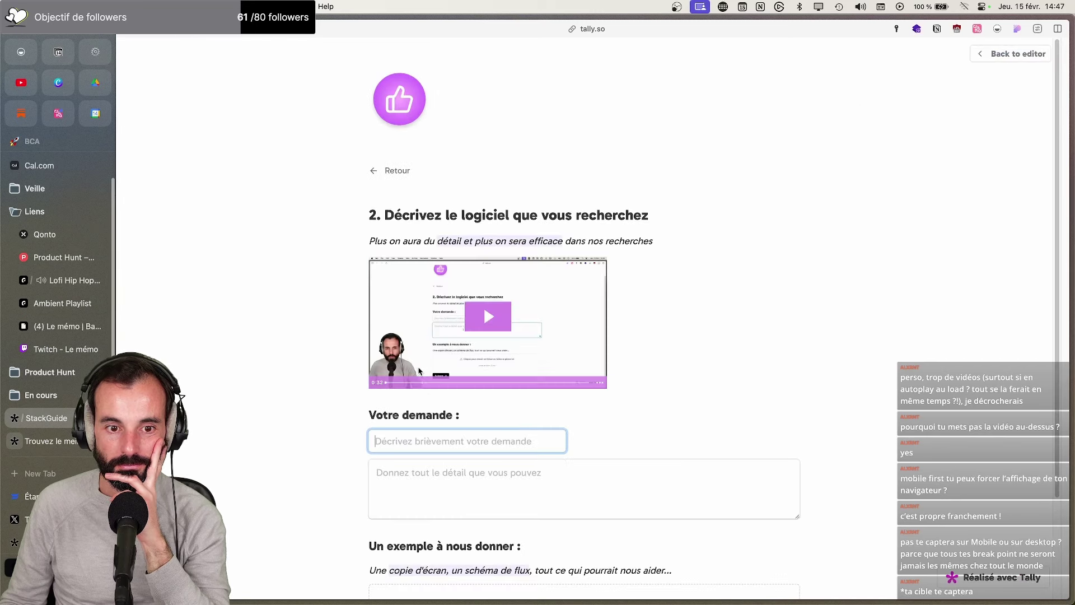
scroll(441, 437, down, 2)
click(401, 551)
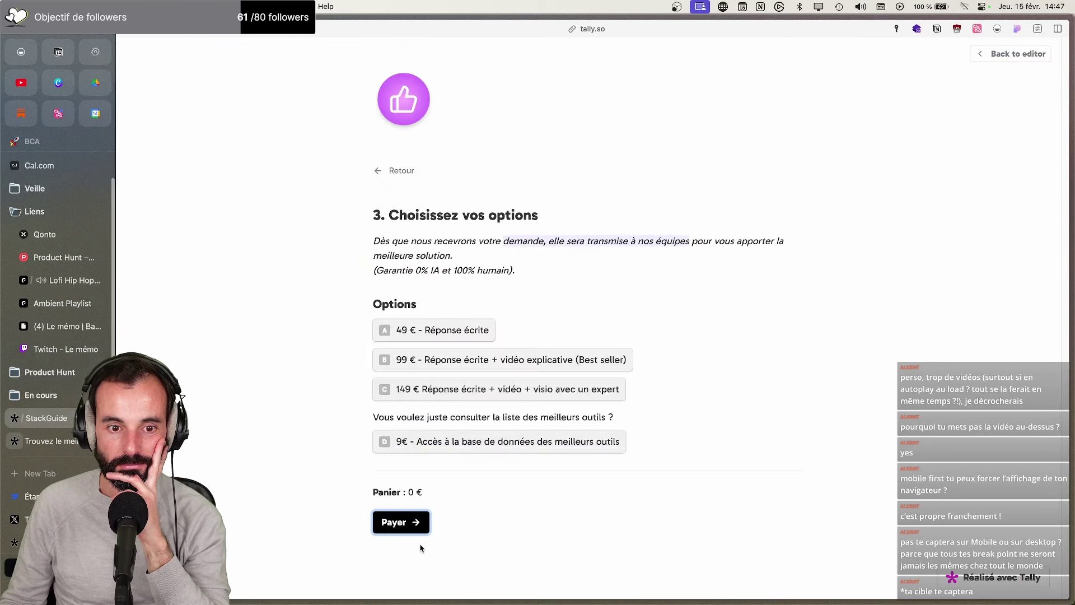
click(416, 524)
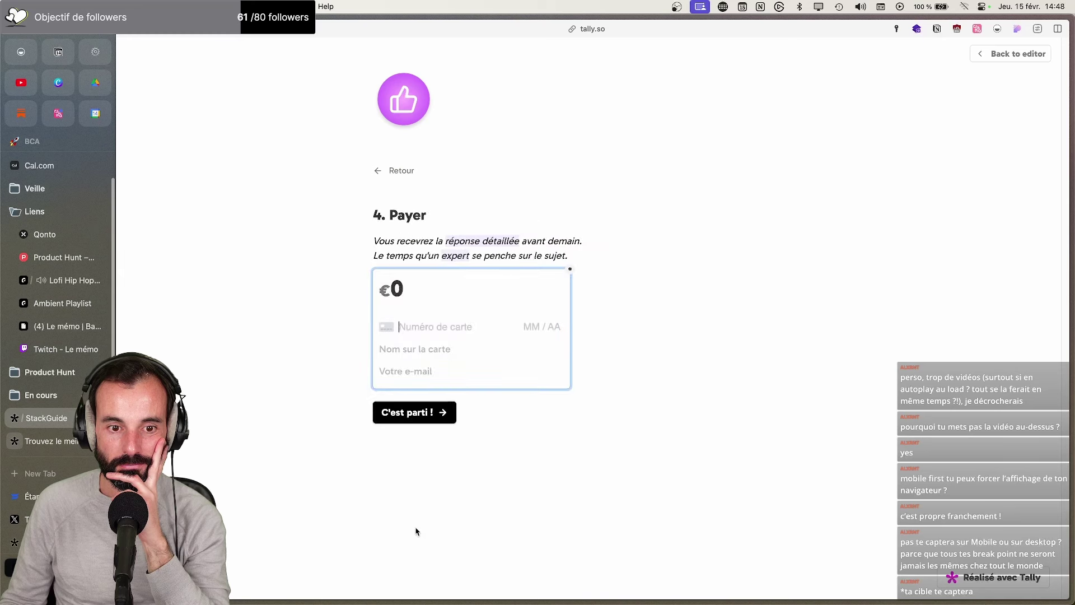
Go back through the previewed pages to the form's opening page
click(375, 171)
click(375, 171)
click(375, 171)
click(375, 171)
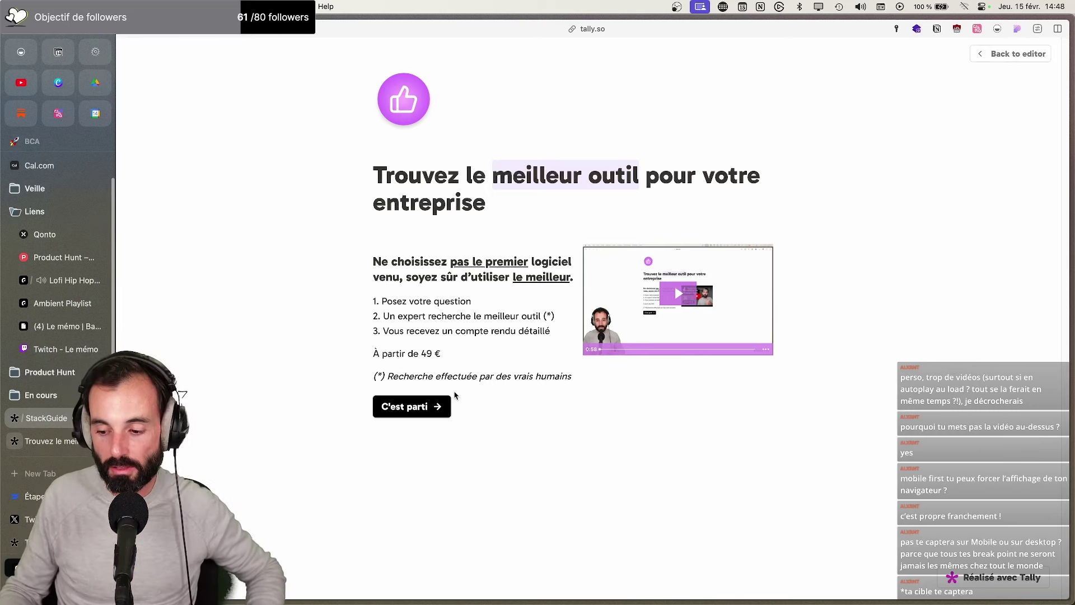
Check the stackgui.de redirections in OVHcloud and switch back to the StackGuide form preview
scroll(66, 469, down, 5)
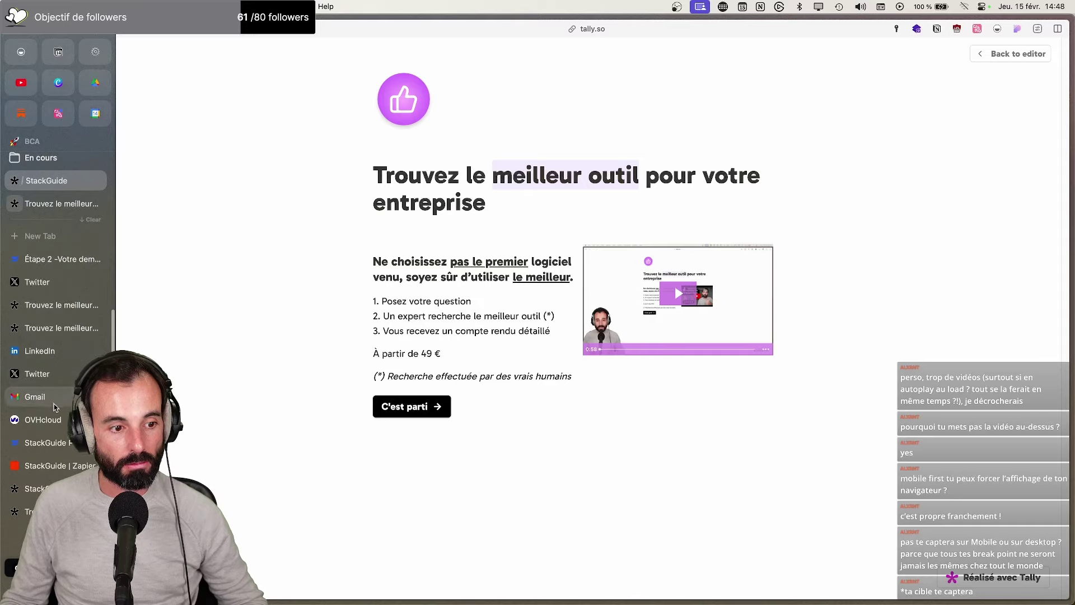
click(40, 420)
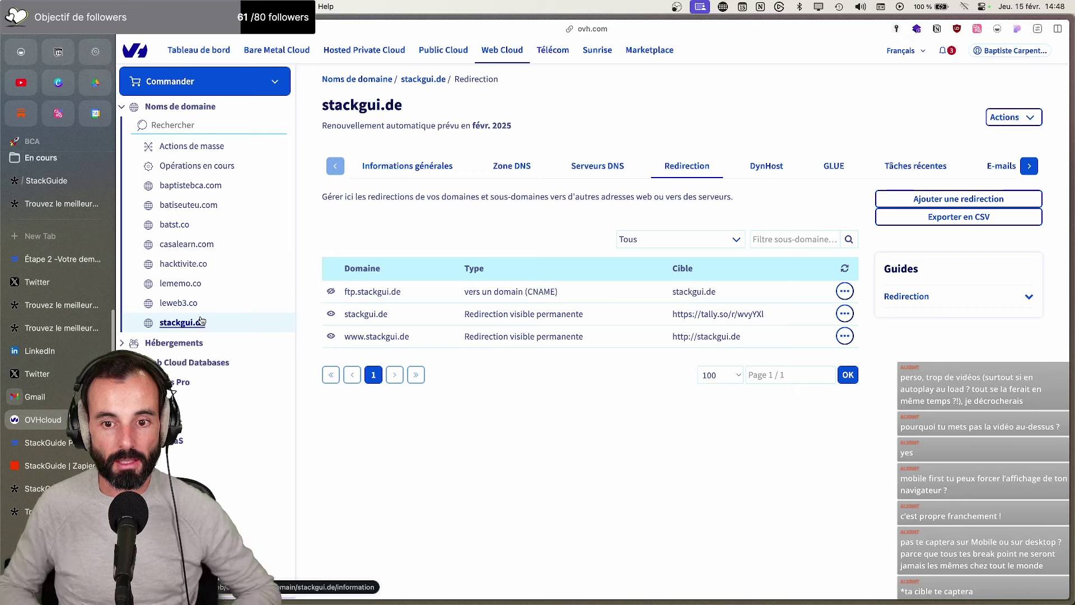
key(super+t)
text(stackguid)
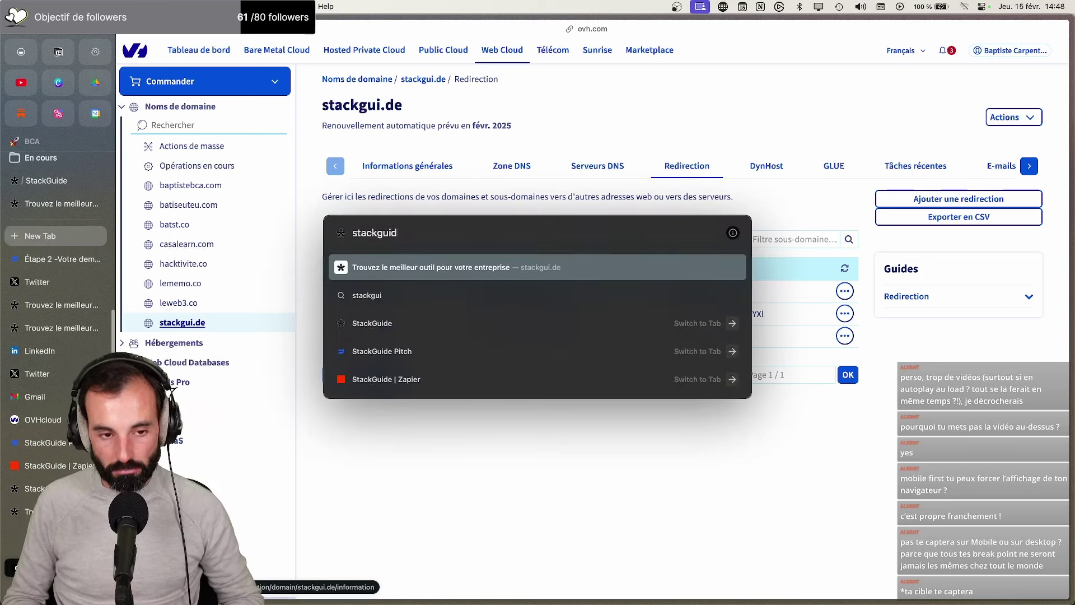
key(Return)
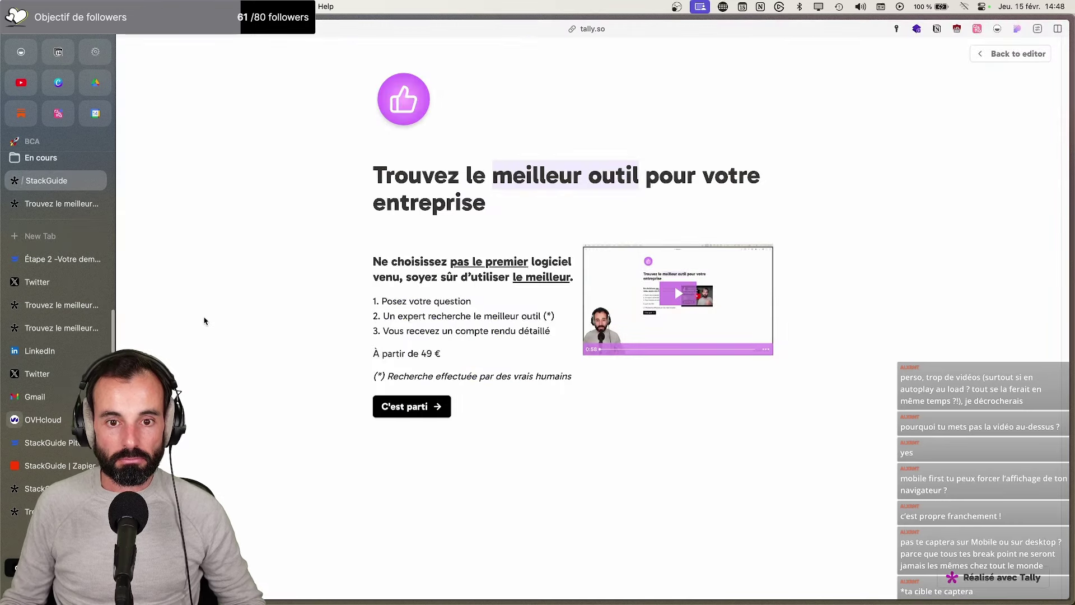
Search Google for "stack guide" in a new tab and examine which sites rank for that name
key(super+t)
text(stack guide)
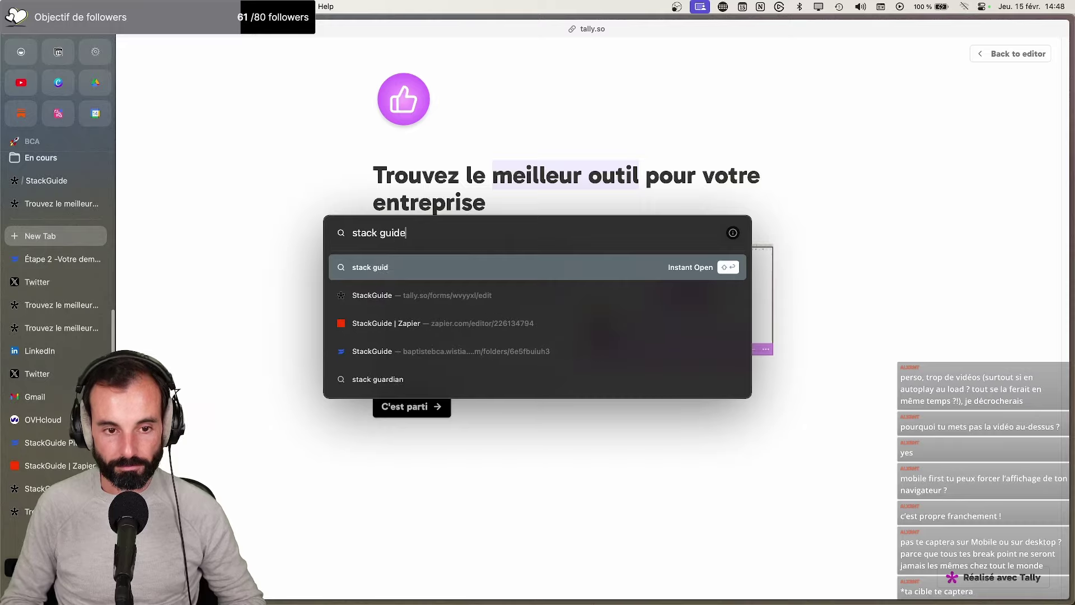
key(Return)
scroll(413, 277, down, 1)
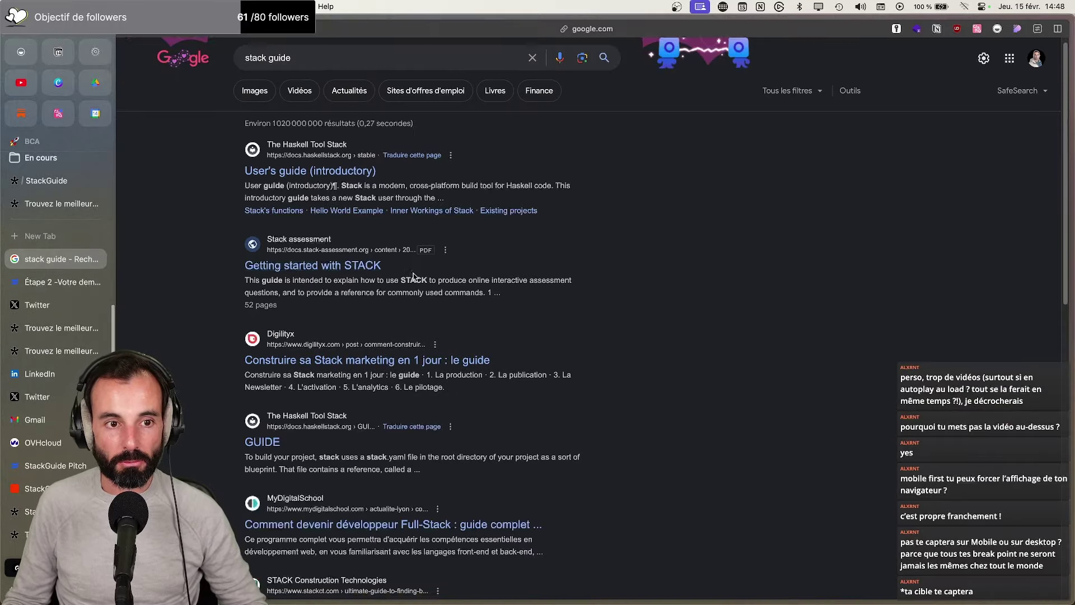
scroll(413, 277, down, 9)
scroll(416, 282, down, 1)
scroll(417, 274, up, 8)
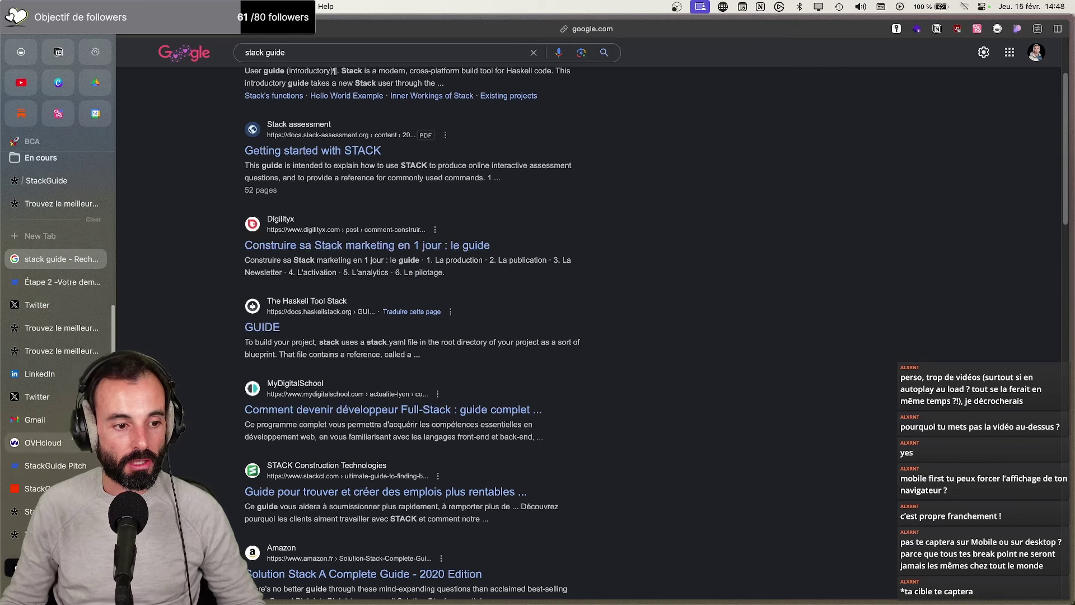
click(43, 443)
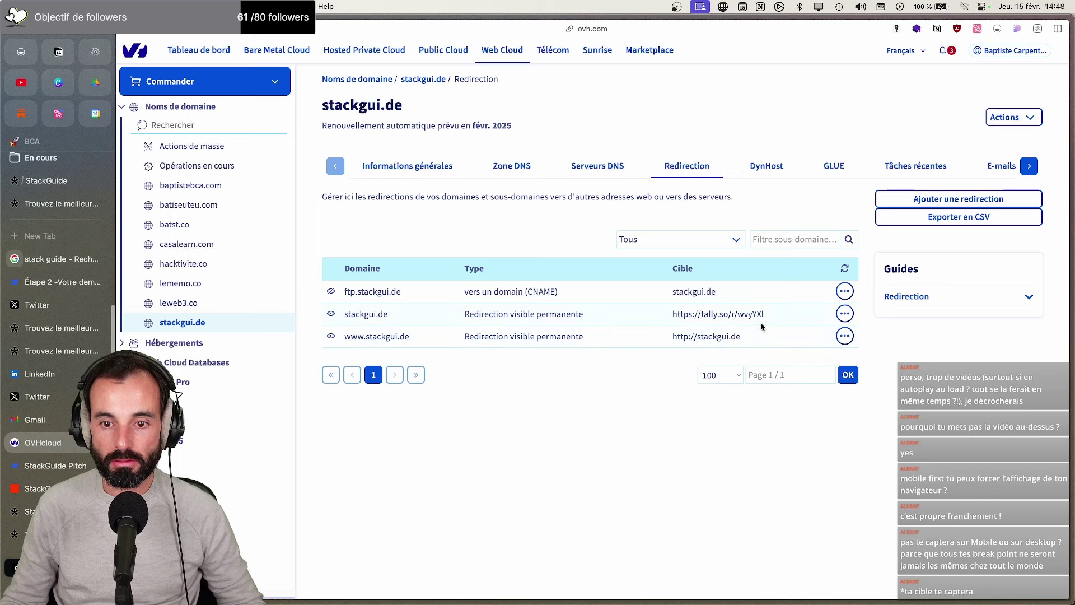
drag(777, 315, 684, 316)
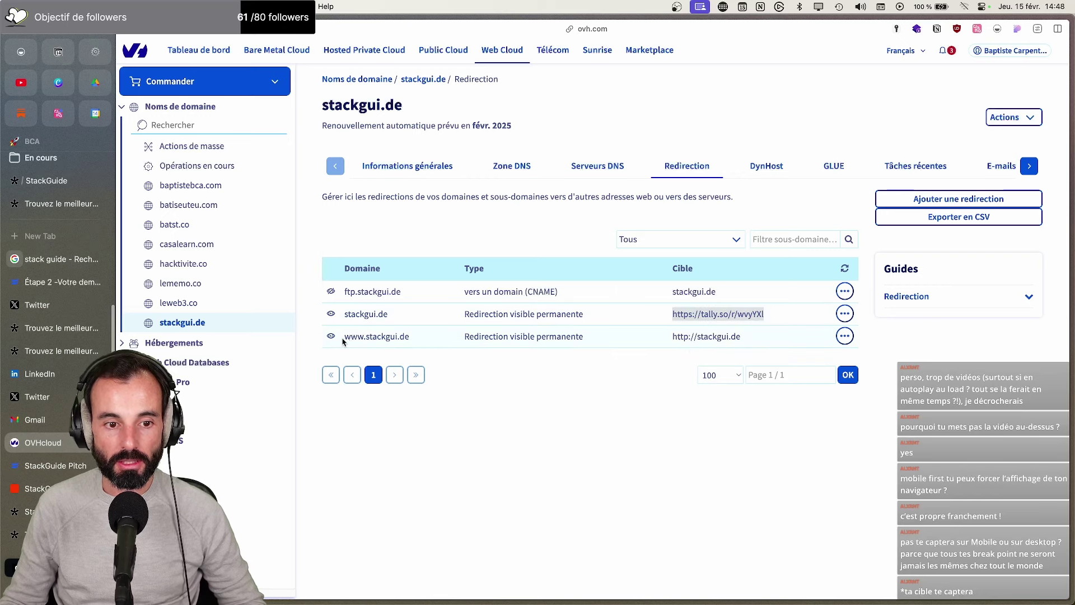
drag(343, 339, 412, 339)
drag(670, 337, 677, 315)
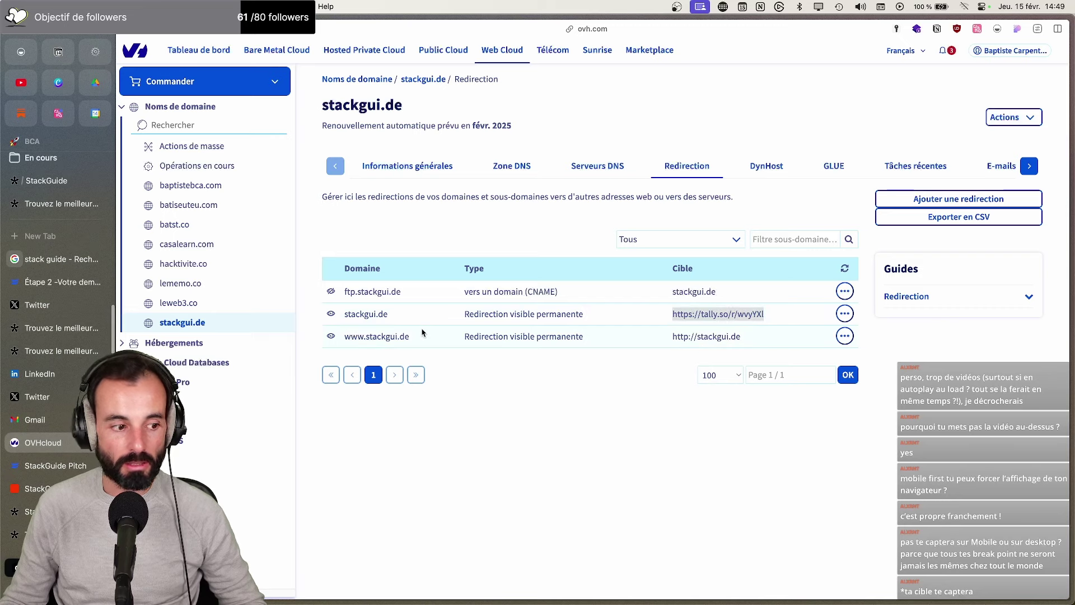
drag(411, 319, 363, 318)
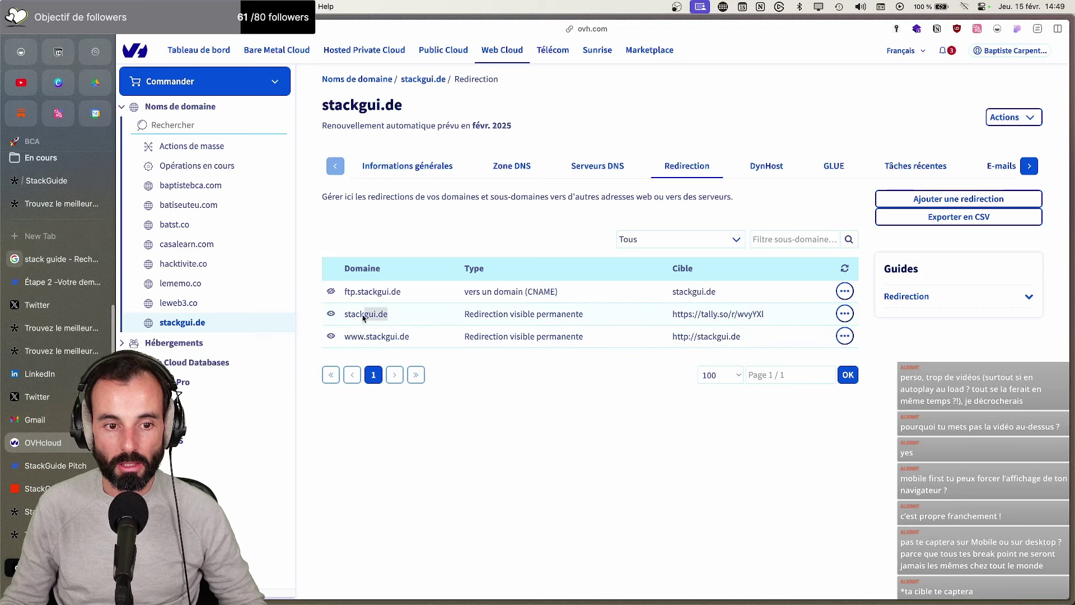
key(super+t)
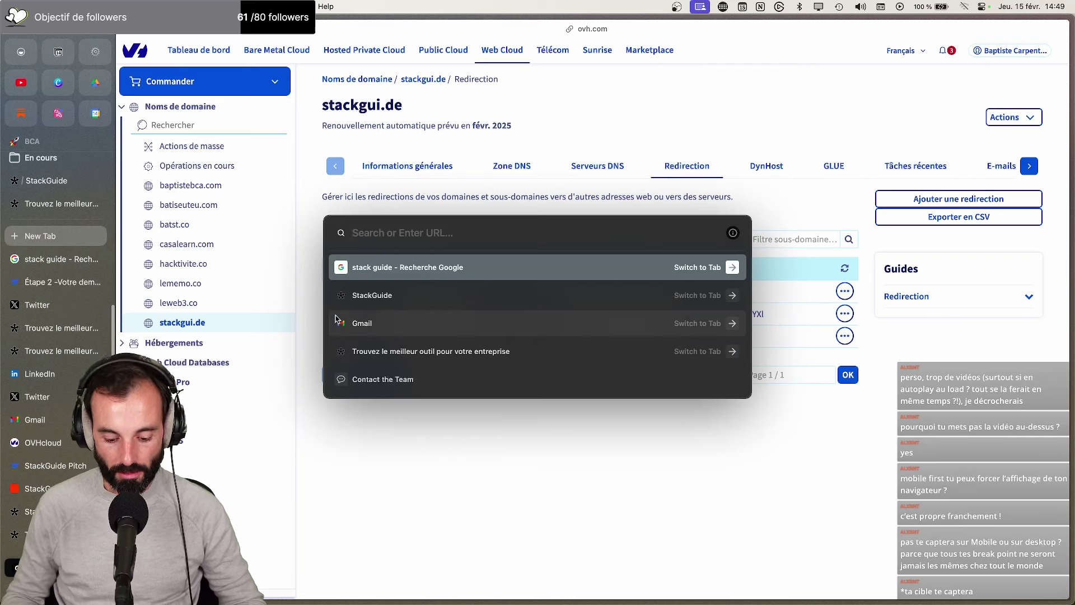
text(http://stackgui.de)
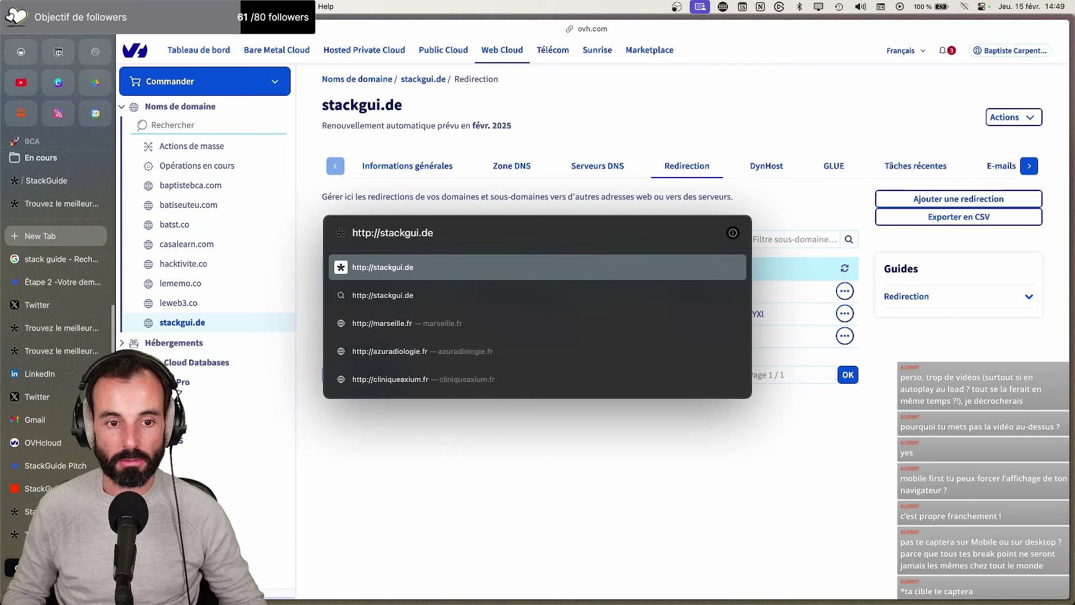
key(Return)
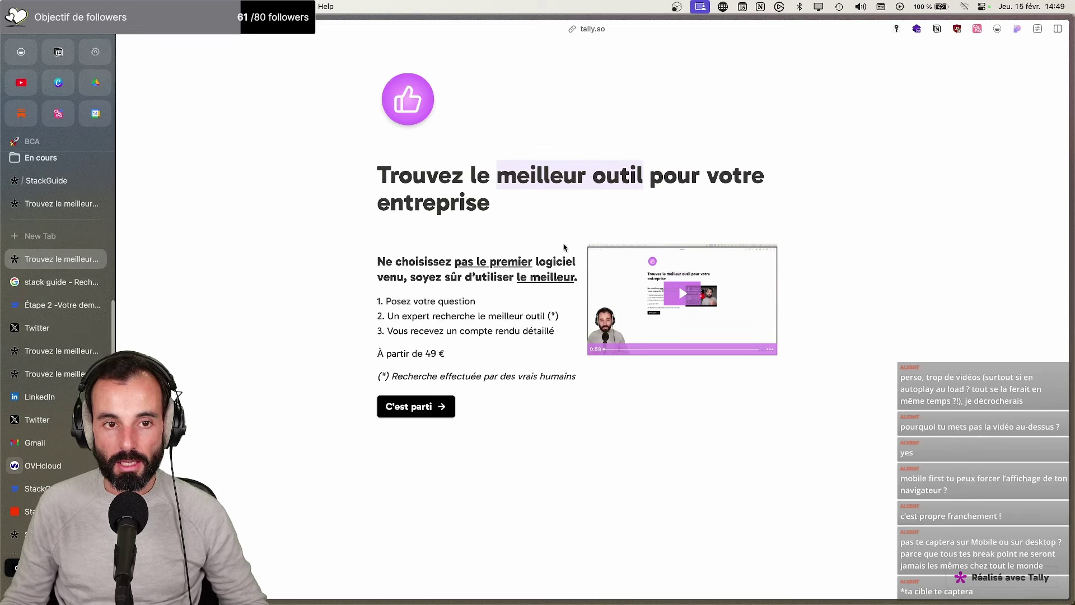
Return to the StackGuide form's editor and look through its settings and sharing options
click(46, 181)
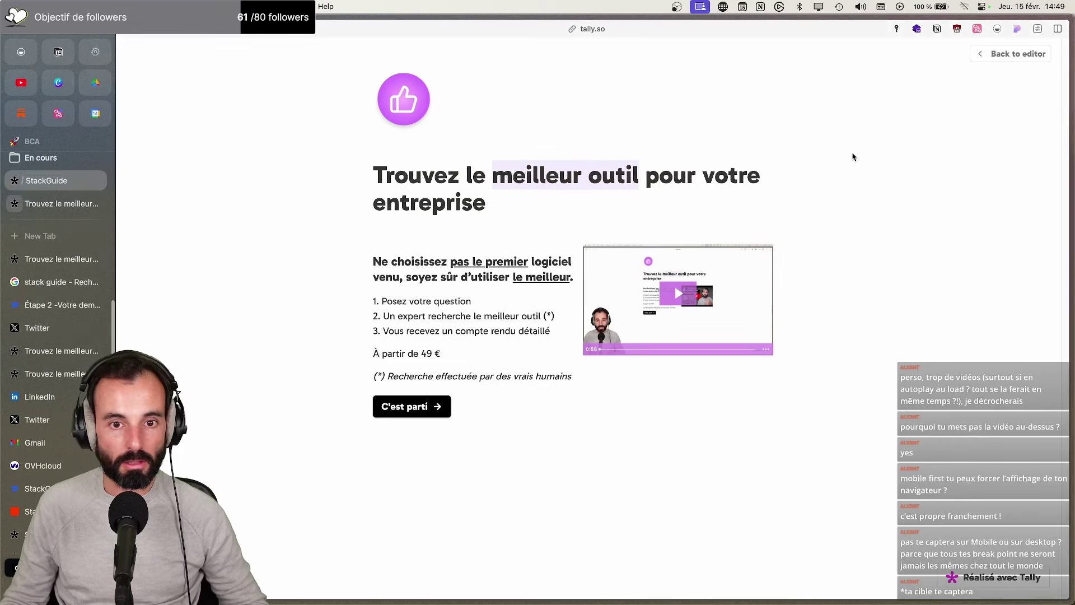
click(1023, 50)
scroll(693, 123, up, 20)
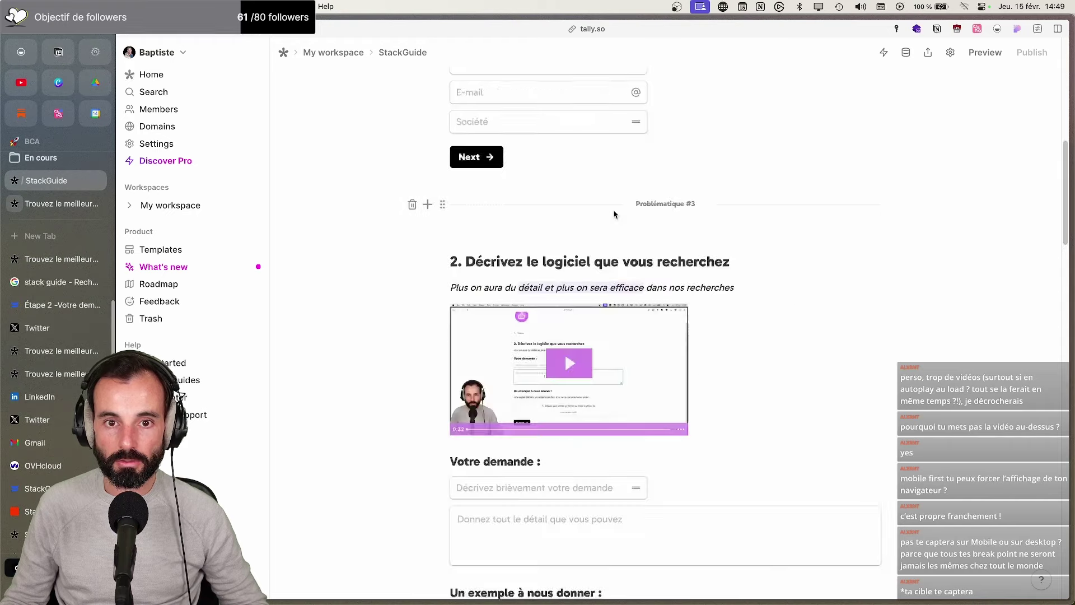
click(950, 52)
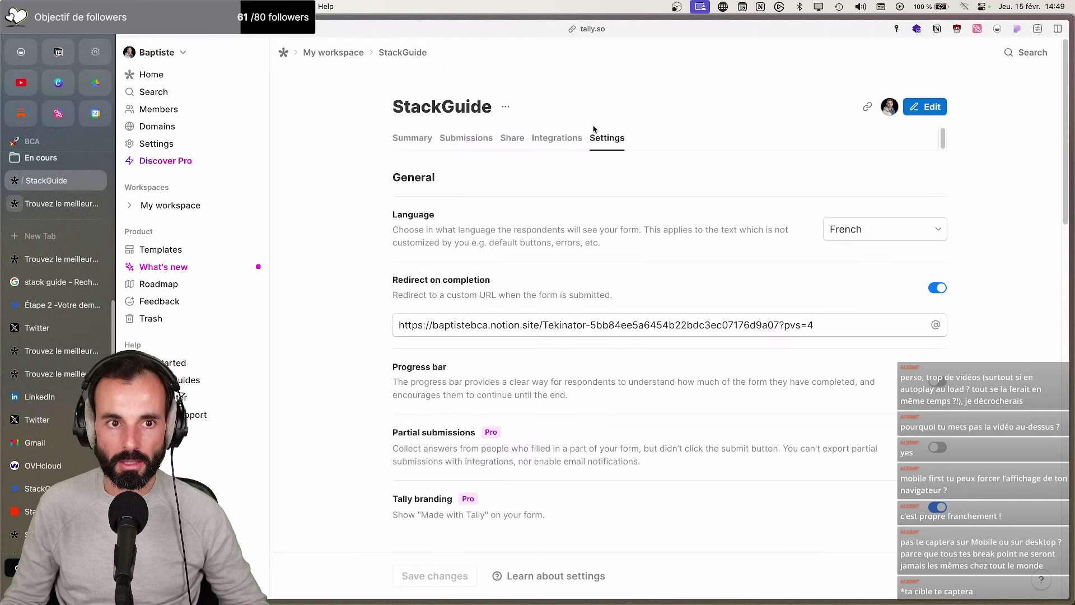
scroll(735, 202, down, 3)
scroll(736, 205, up, 3)
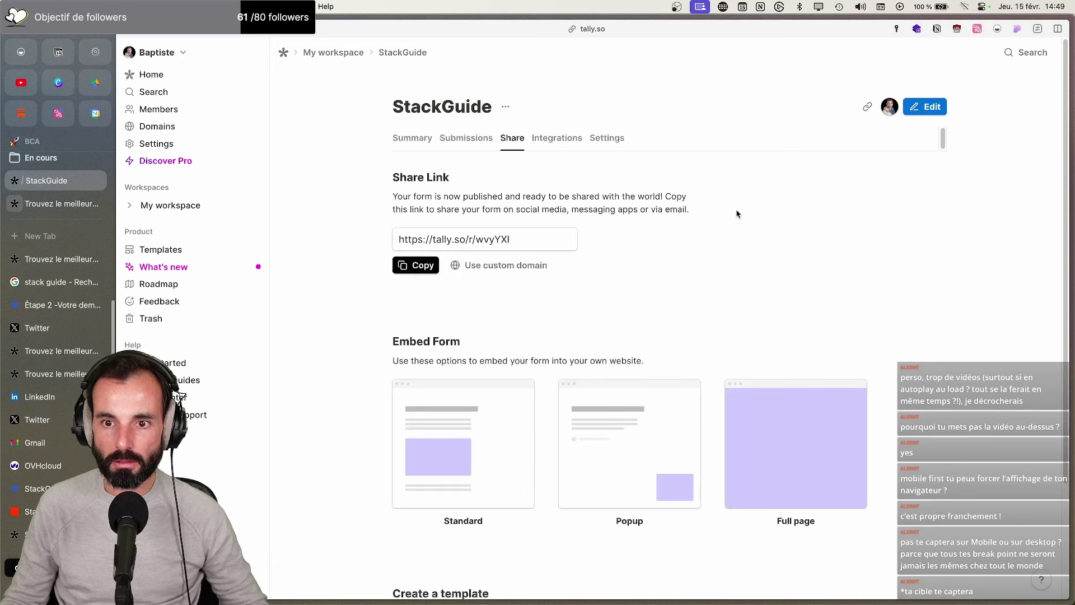
Reopen the form's editor and check the custom domain option for its share link
click(921, 107)
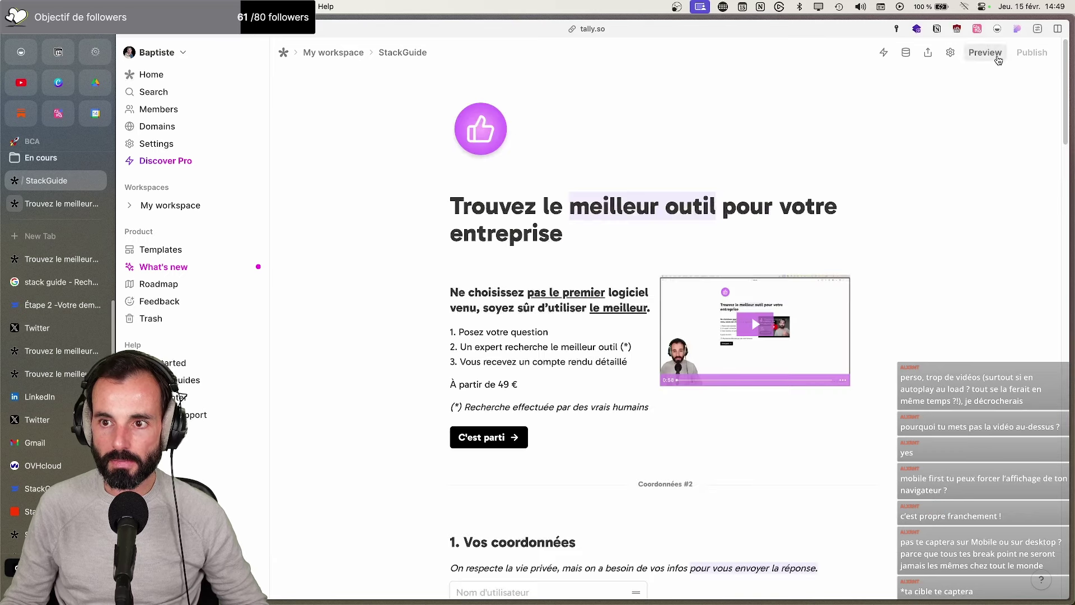
click(928, 52)
click(474, 267)
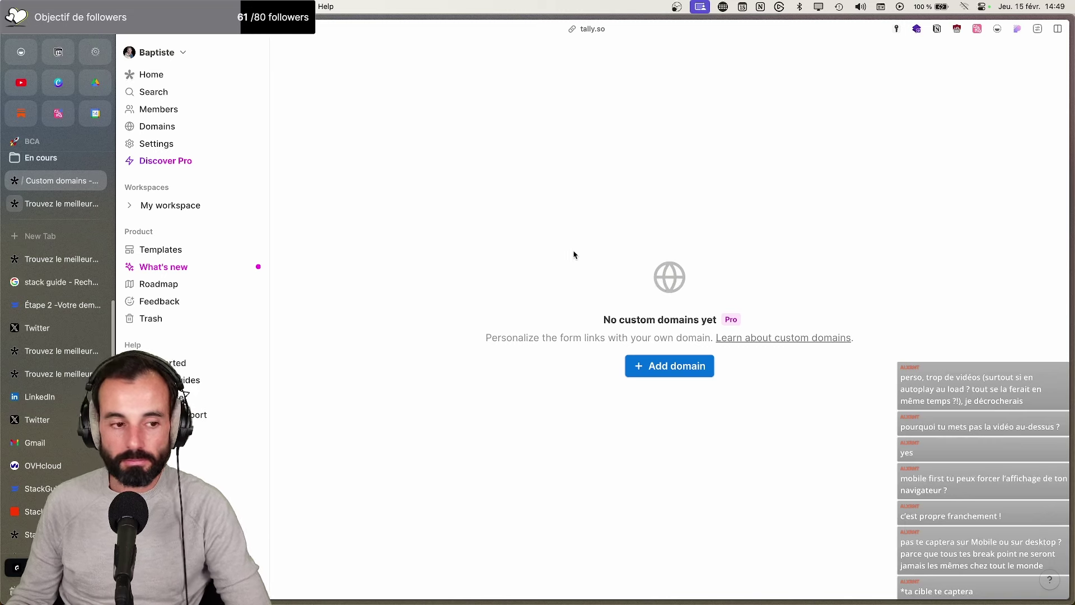
Switch to Notion and view the "Demande en cours" board within the StackGuide page
click(917, 584)
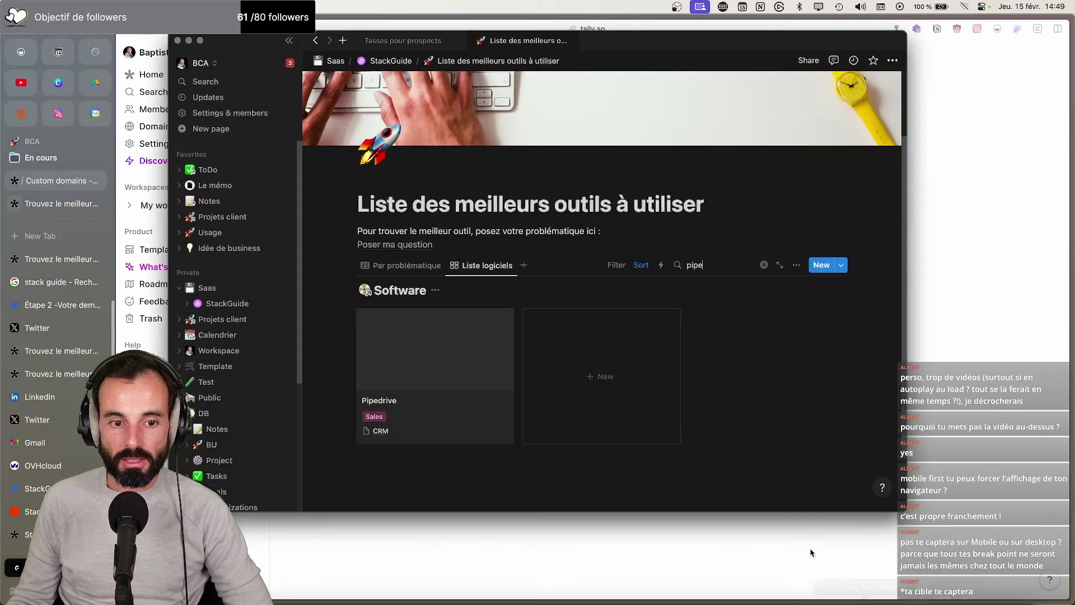
click(229, 306)
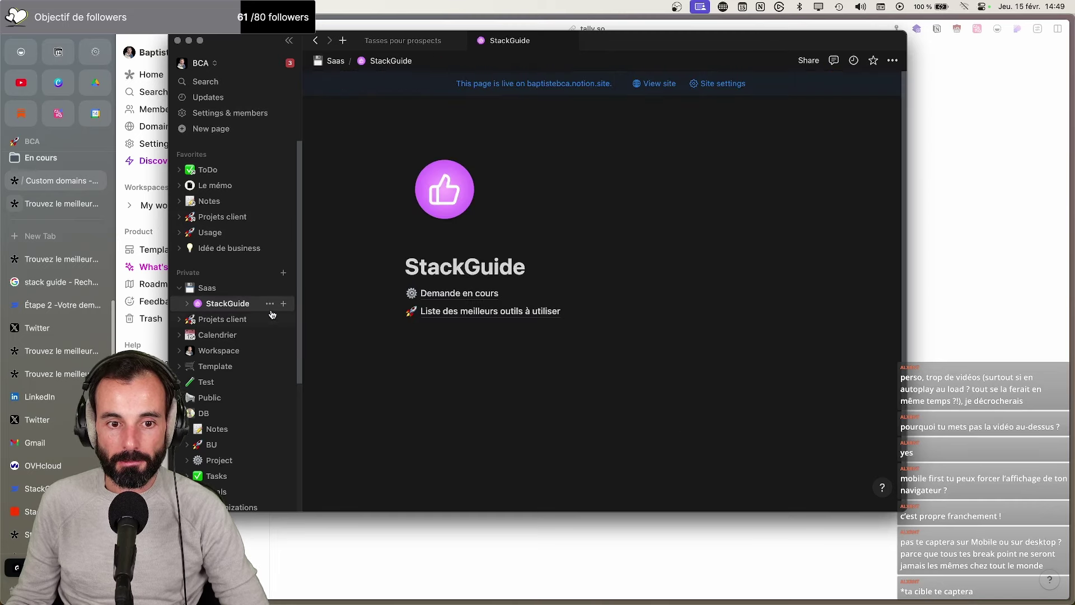
click(487, 293)
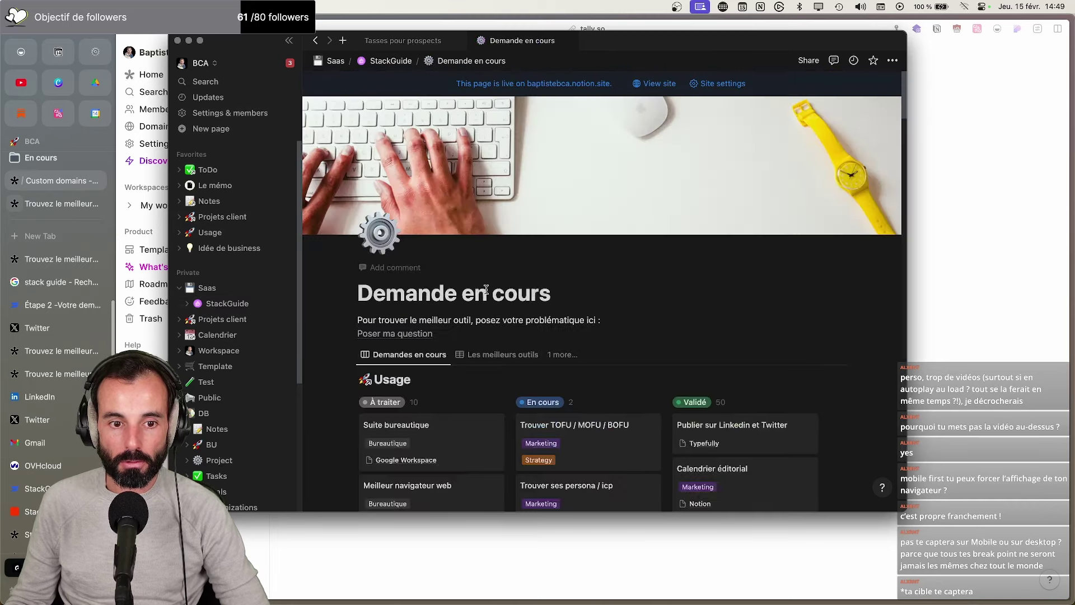
key(super+bracketleft)
Examine the Usage tables in "Liste des meilleurs outils à utiliser" and close the Notion window
click(470, 312)
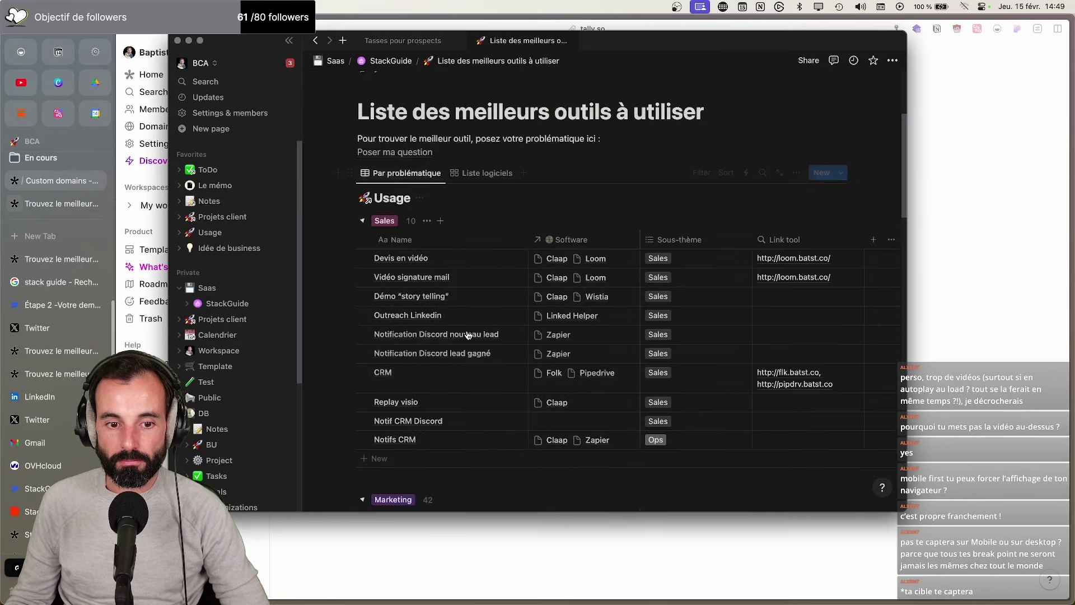
scroll(468, 335, up, 5)
scroll(614, 356, down, 15)
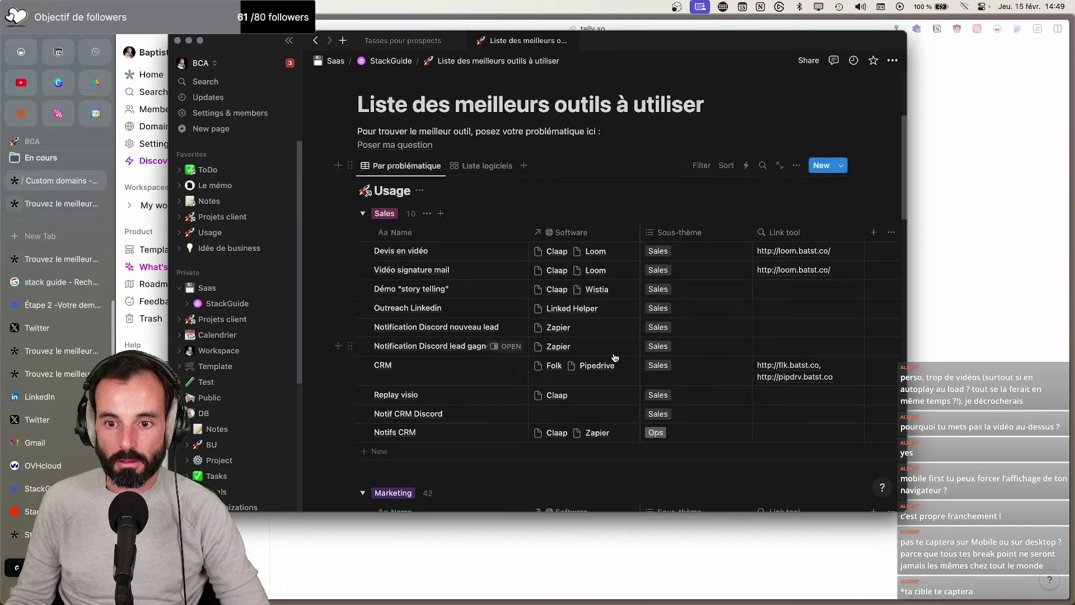
scroll(614, 356, down, 5)
scroll(613, 356, up, 15)
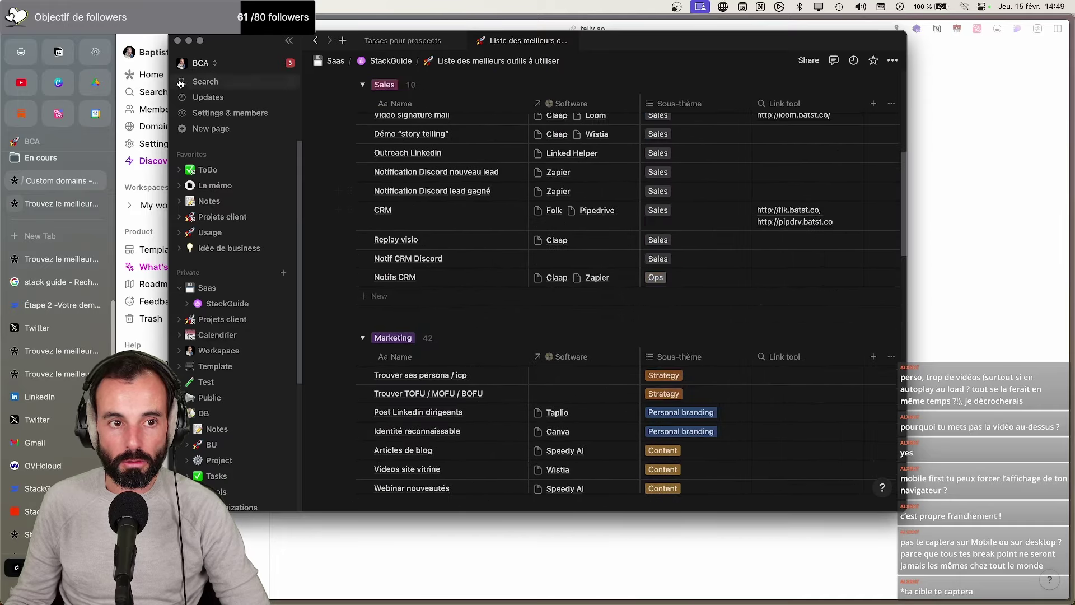
click(178, 41)
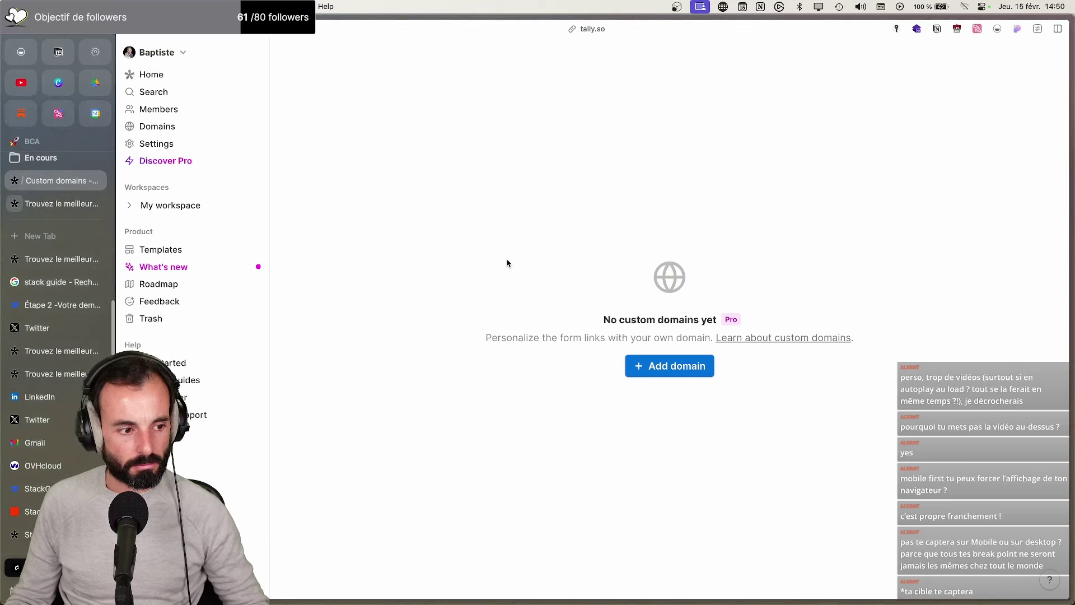
Open marclou.com in a new browser tab
key(super+t)
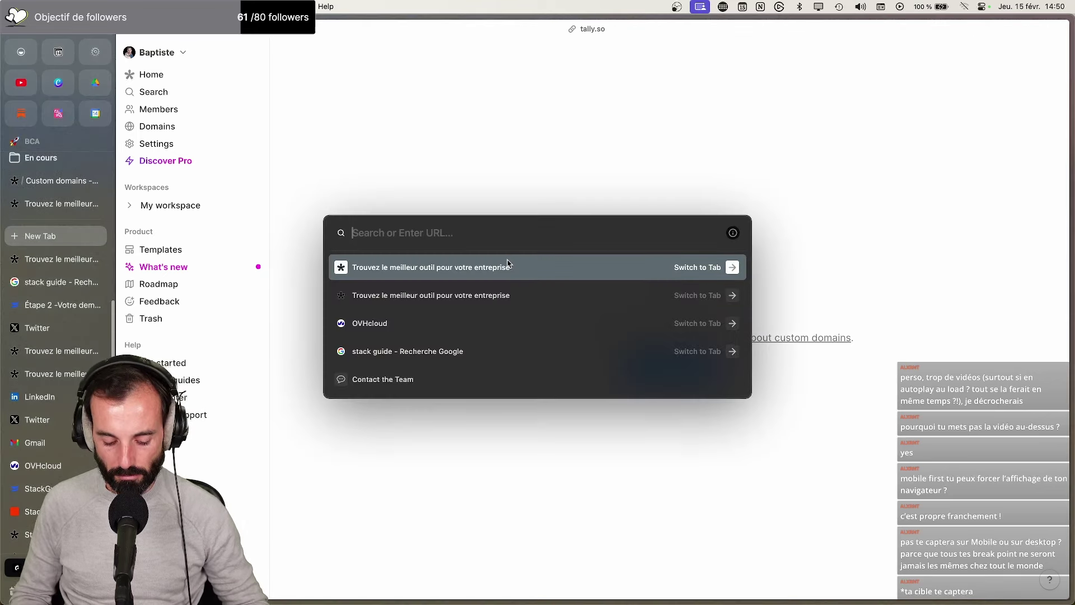
text(ù)
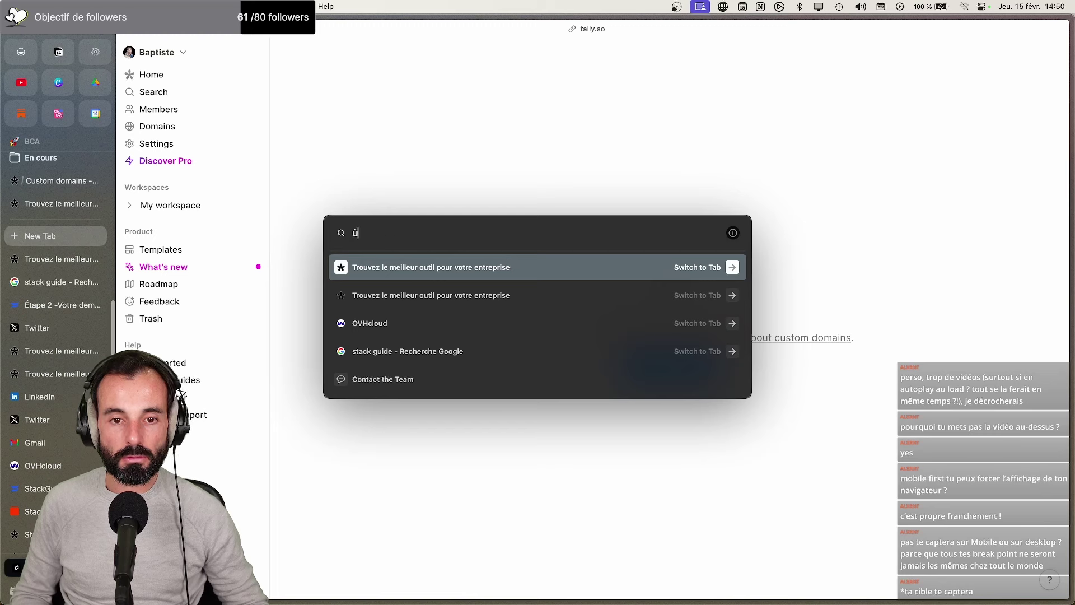
key(BackSpace)
text(marc)
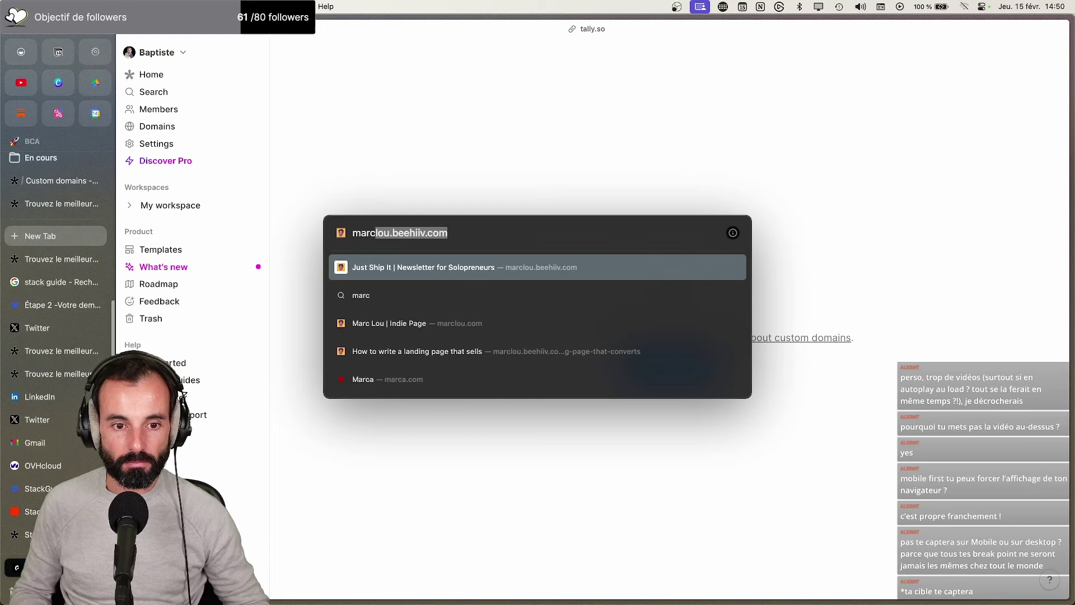
key(Down)
key(Down)
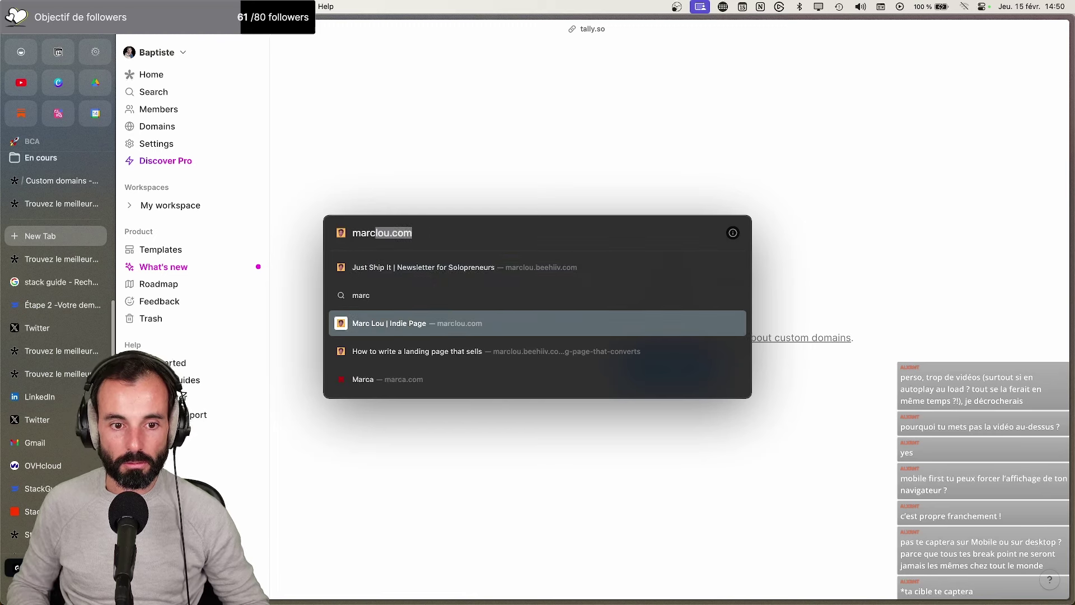
key(Return)
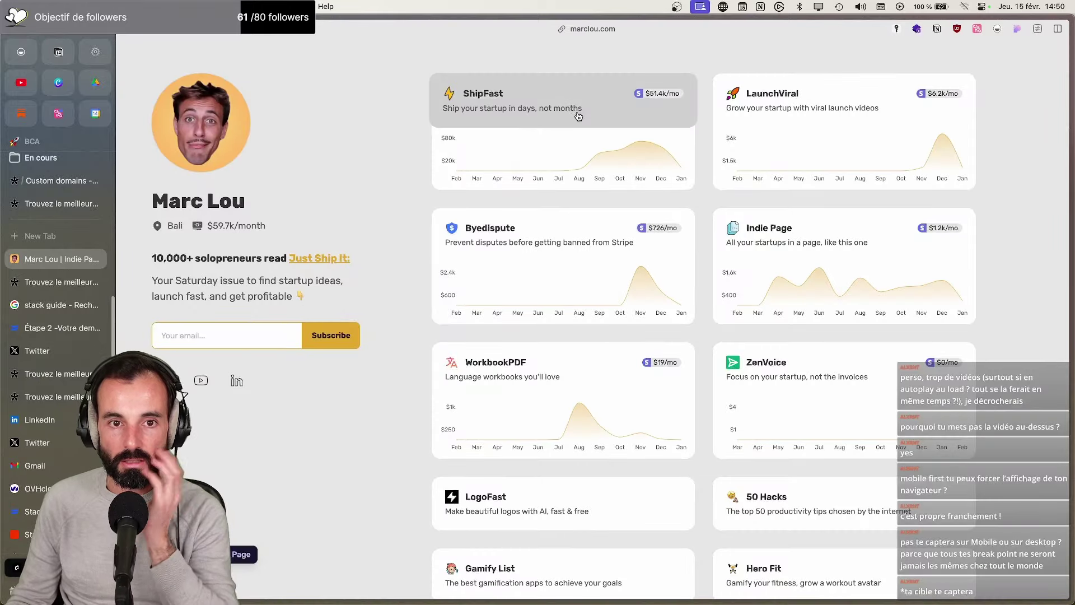
Open the ShipFast, LaunchViral, Indie Page, Byedispute, WorkbookPDF and ZenVoice sites in background tabs
super+click(682, 110)
super+click(784, 106)
super+click(812, 241)
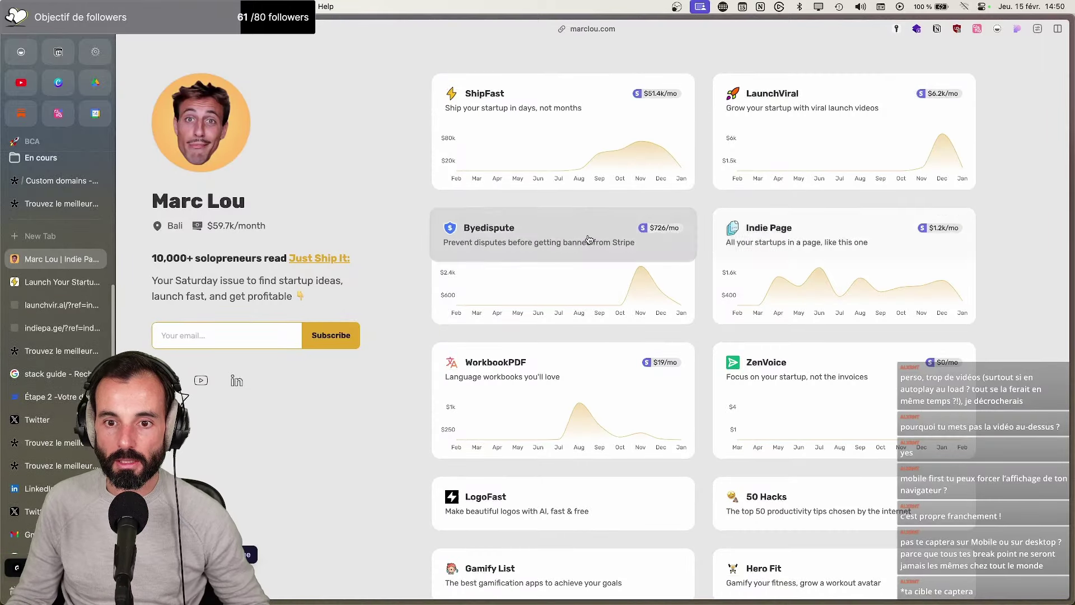
super+click(588, 240)
super+click(512, 364)
super+click(788, 372)
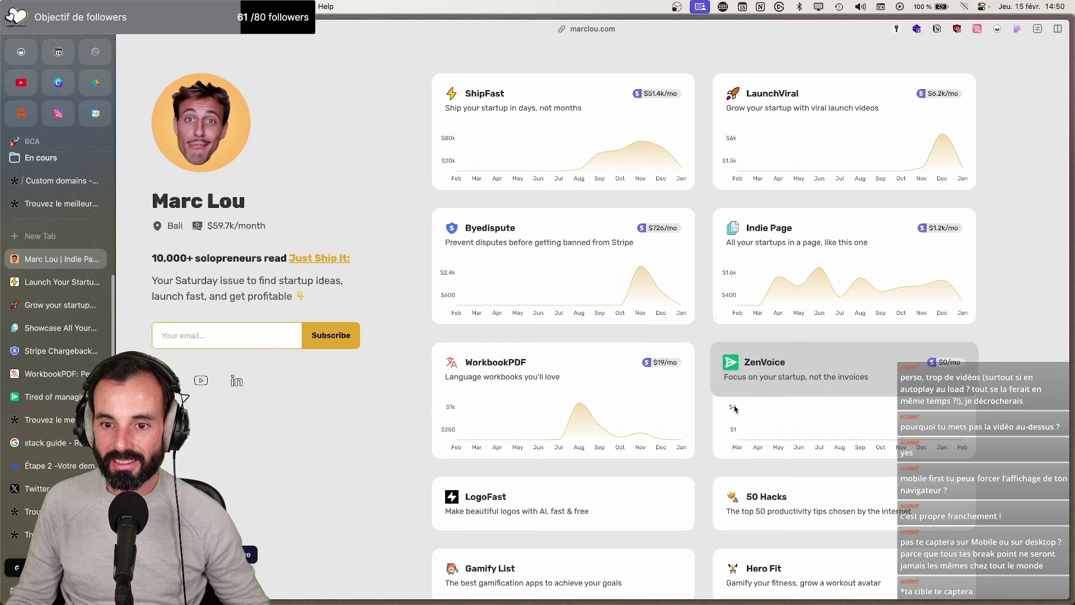
Compare the branding and landing pages of ShipFast, LaunchViral, Indie Page and ByeDispute
click(48, 285)
click(48, 306)
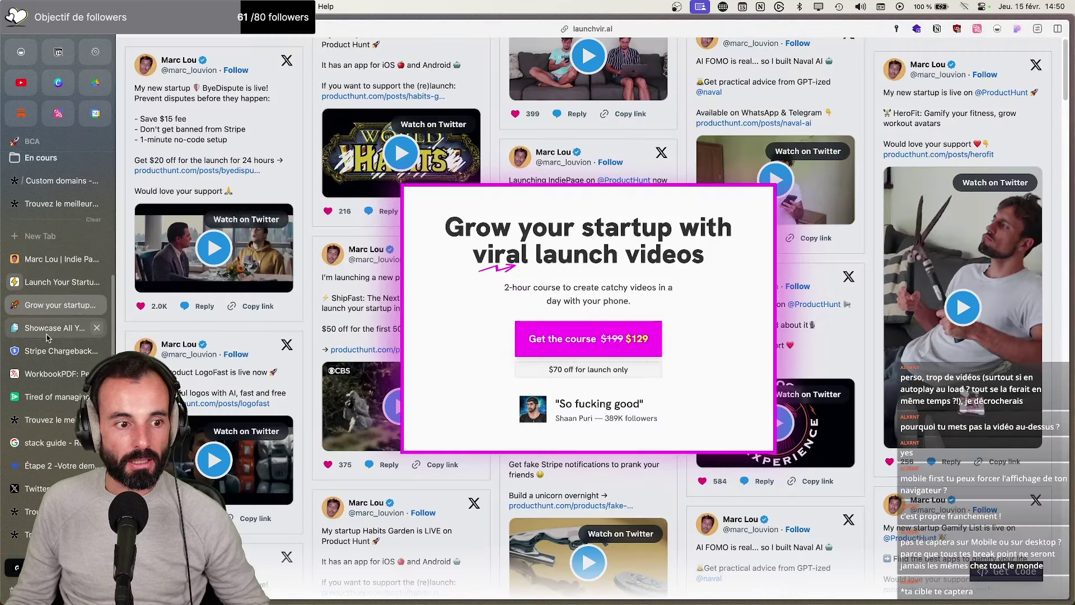
click(46, 328)
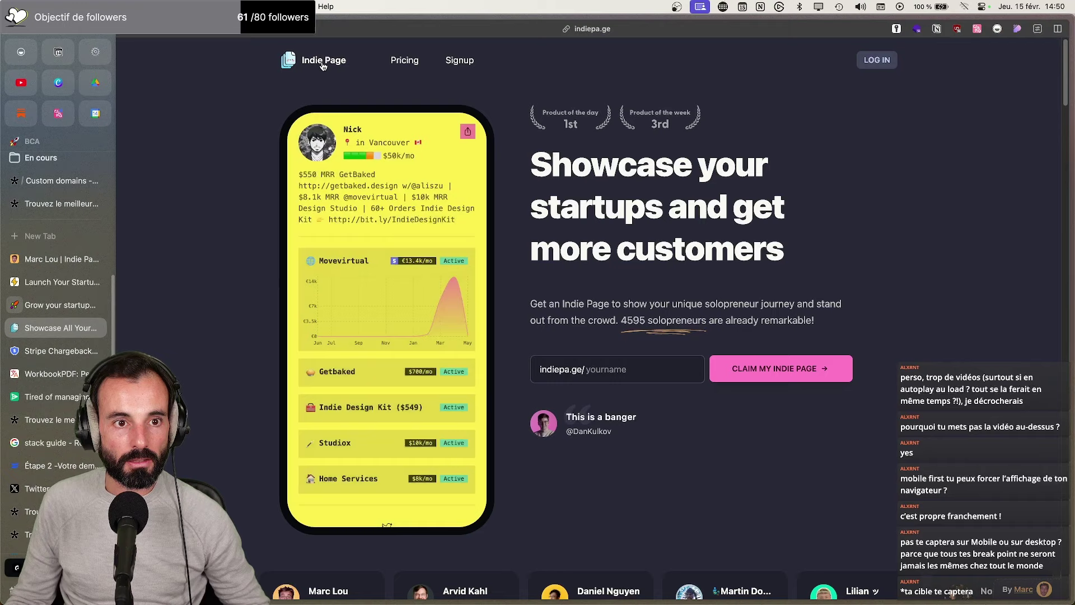
click(38, 354)
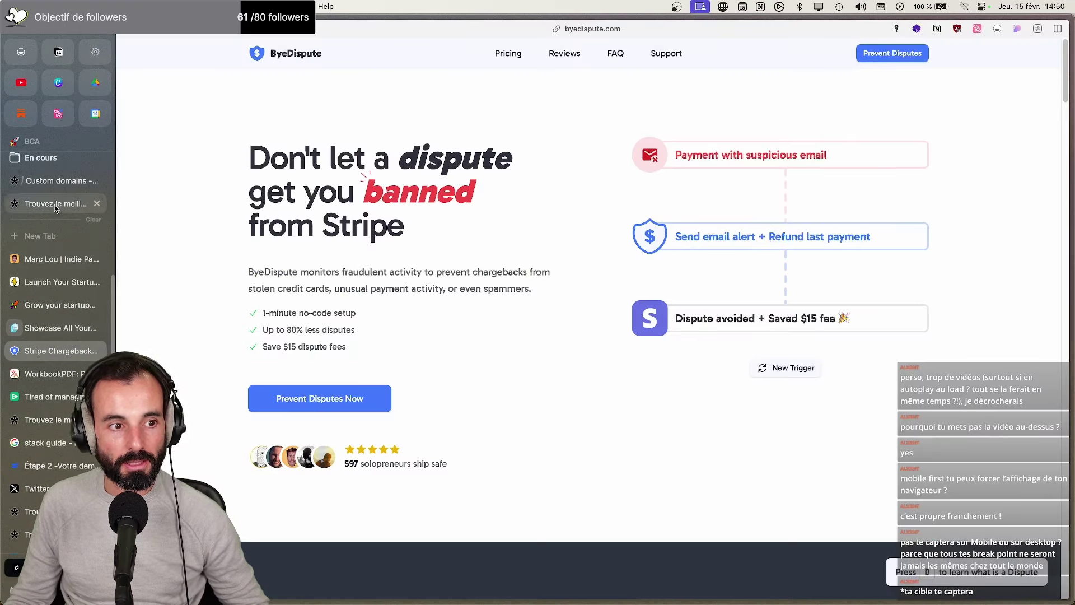
View the logo on the published StackGuide form and return to the form's editor
click(56, 180)
click(53, 202)
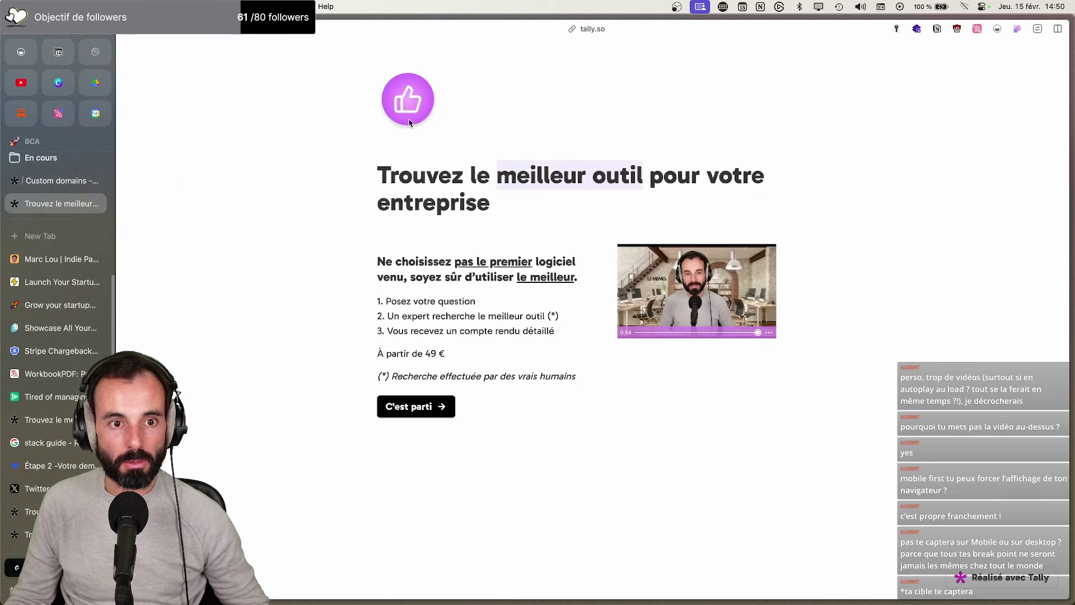
click(44, 181)
key(super+bracketleft)
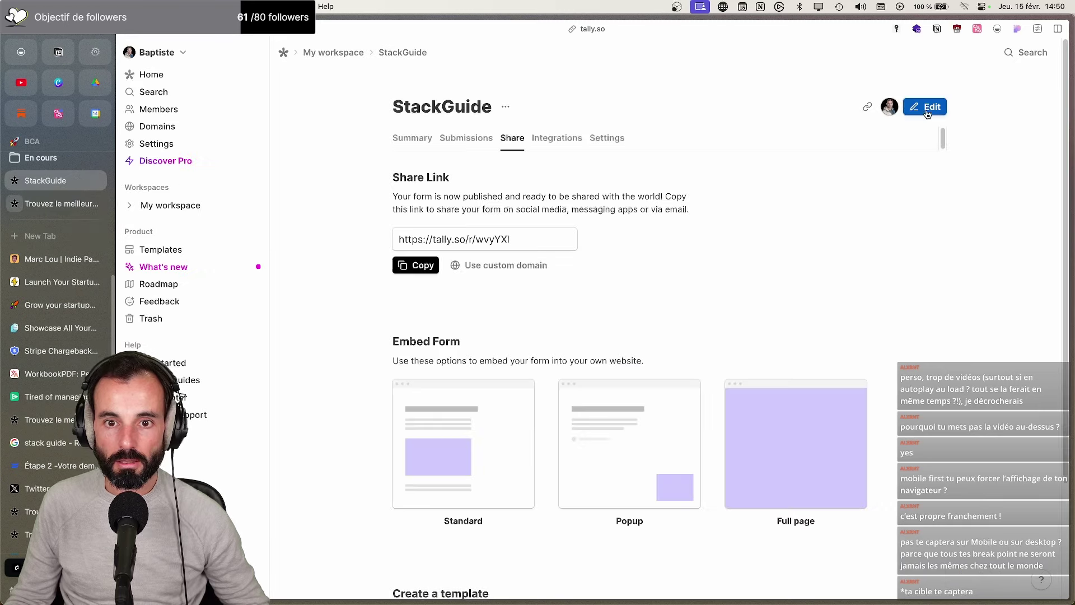
key(super+bracketleft)
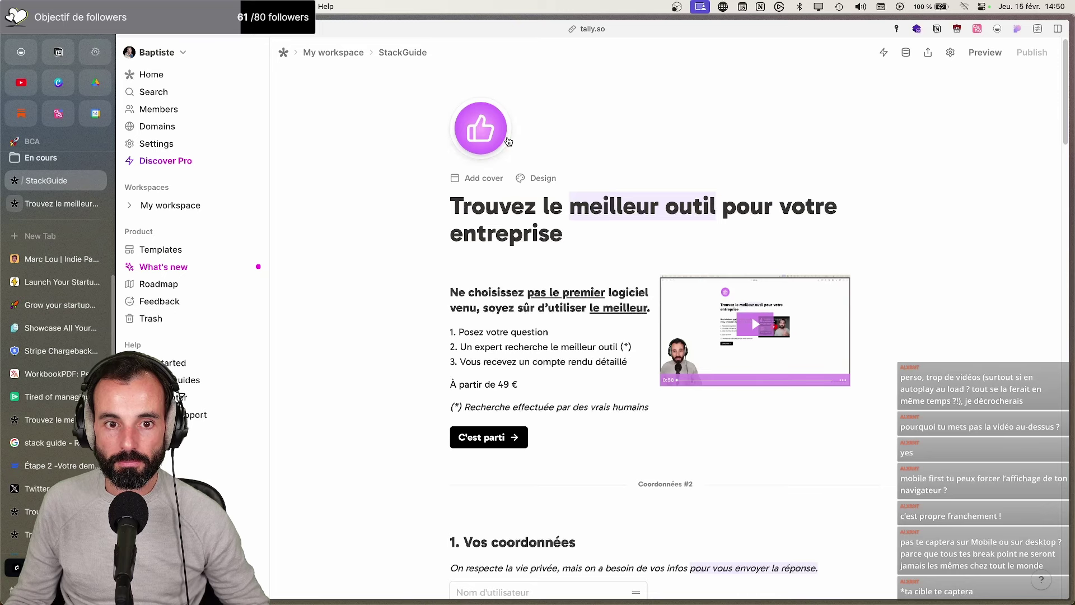
Open the file picker for uploading a new image as the form's logo
click(488, 130)
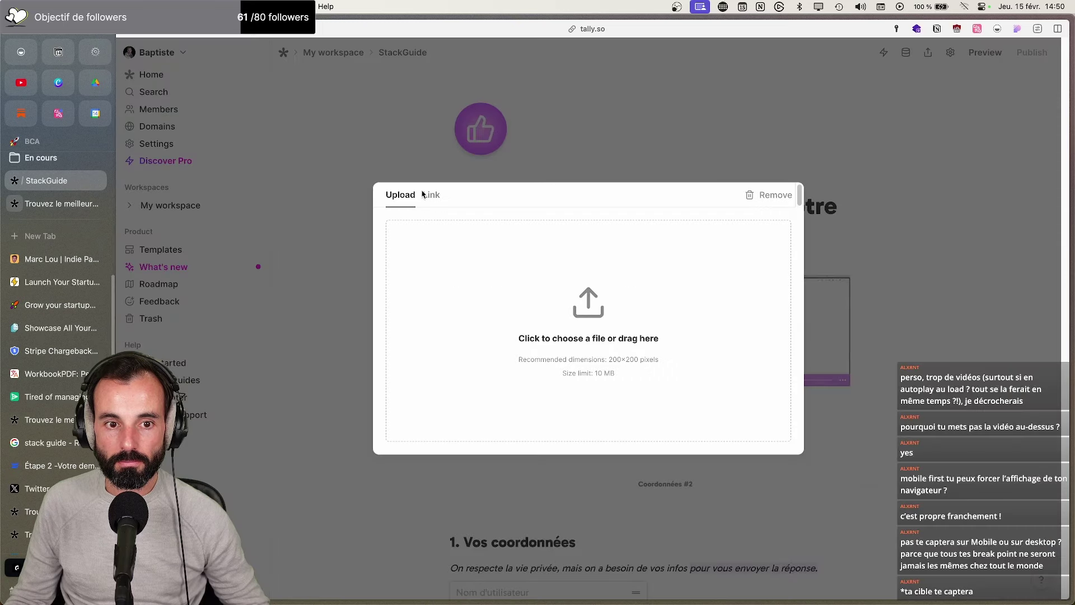
click(443, 178)
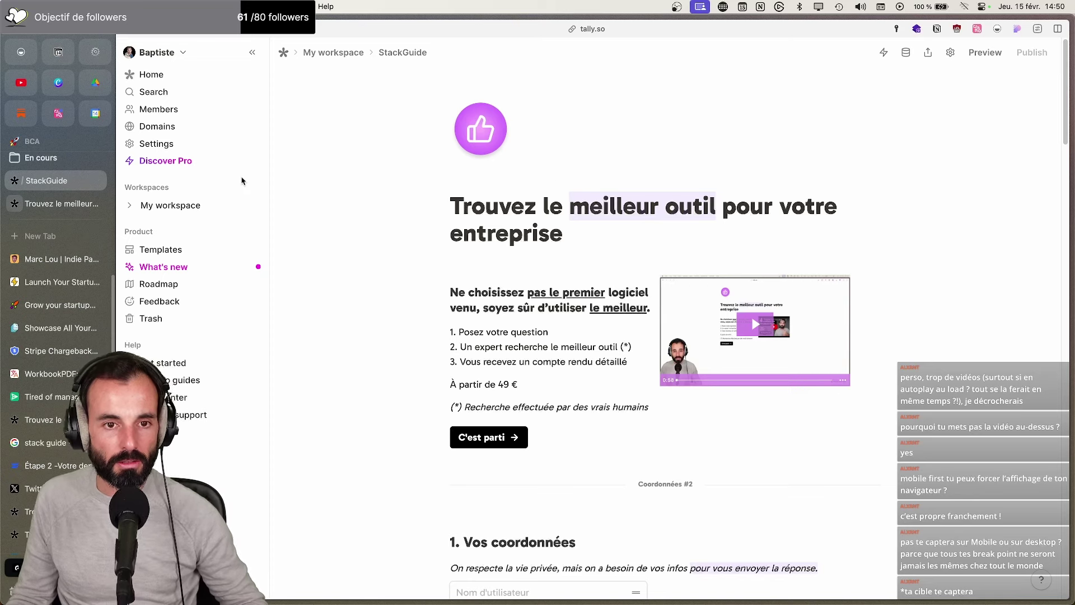
click(480, 128)
click(594, 279)
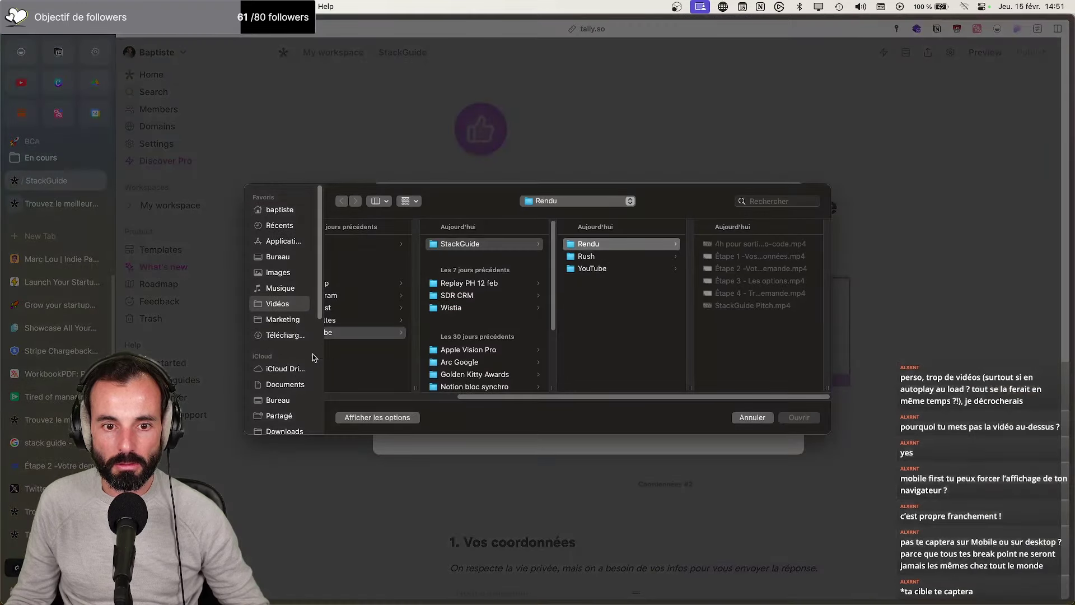
Browse iCloud Drive to the Logo - Rectangle HD (1200px) folder inside Le mémo's Logo folder
click(285, 368)
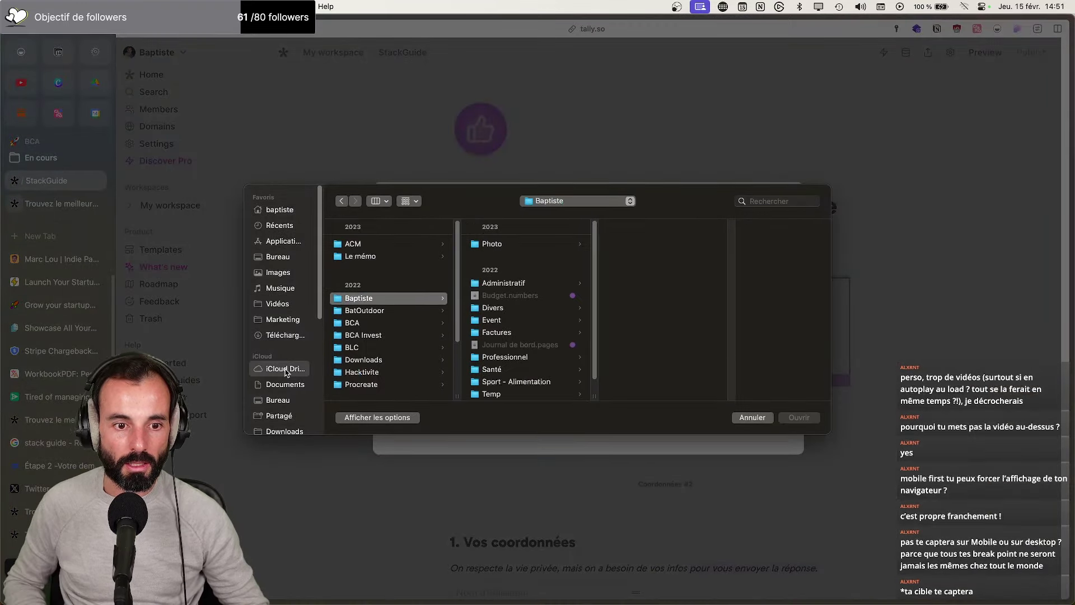
key(Down)
key(Right)
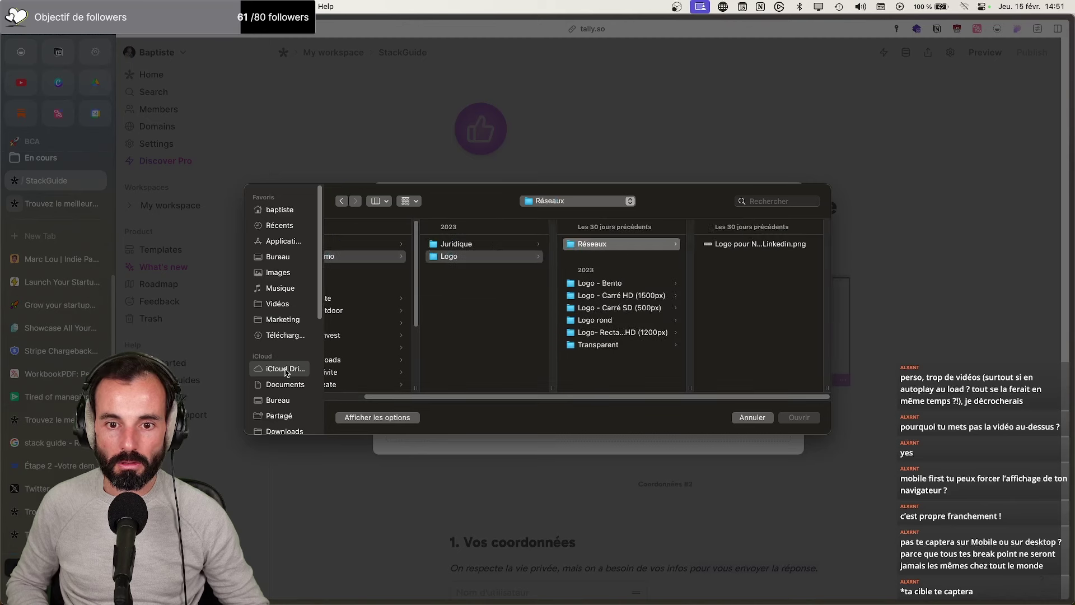
key(Down)
key(Down)
key(Down)
key(Down)
key(Down)
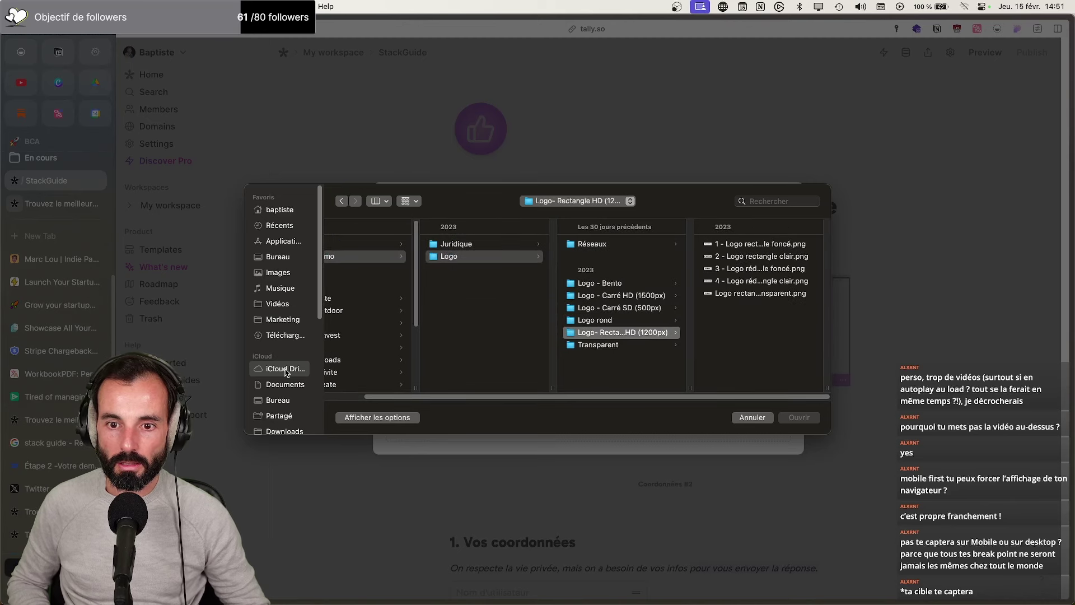
Preview the rectangular logo files and upload "4 - Logo réduit rectangle clair.png" as the form's logo
key(Right)
key(Down)
key(Down)
key(Up)
key(Up)
key(Down)
key(Down)
key(Down)
key(Down)
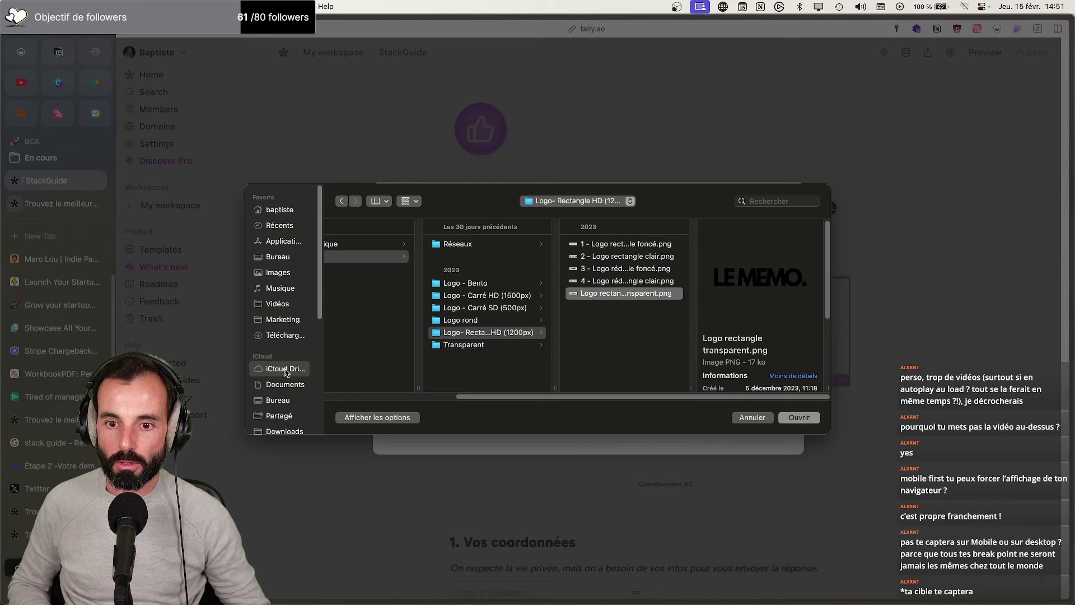
key(Up)
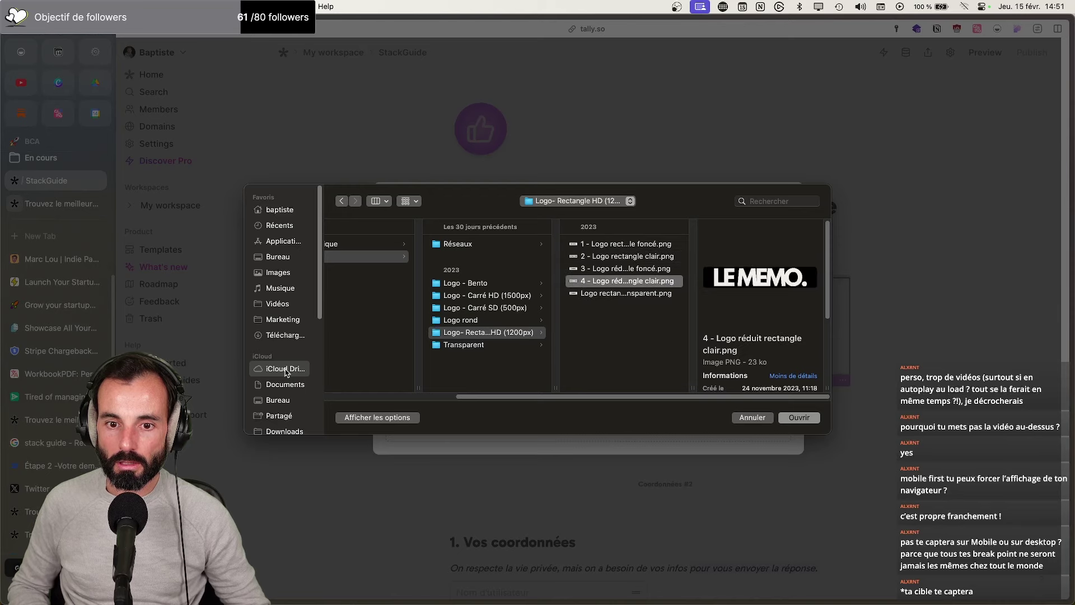
key(Return)
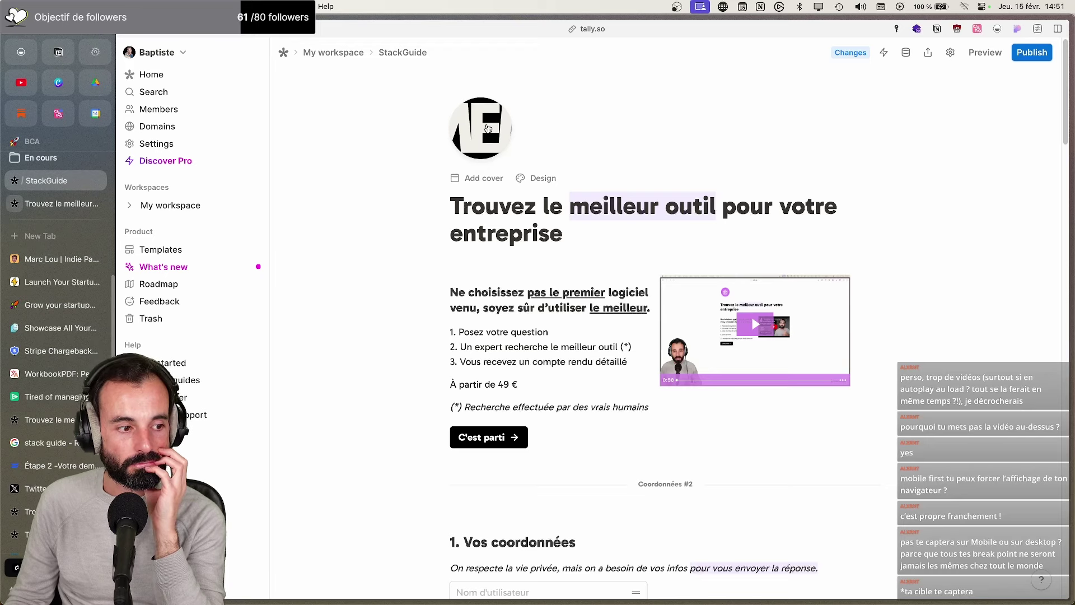
Switch to Canva, open the recent untitled logo design, clear its first page and delete the second page
click(59, 84)
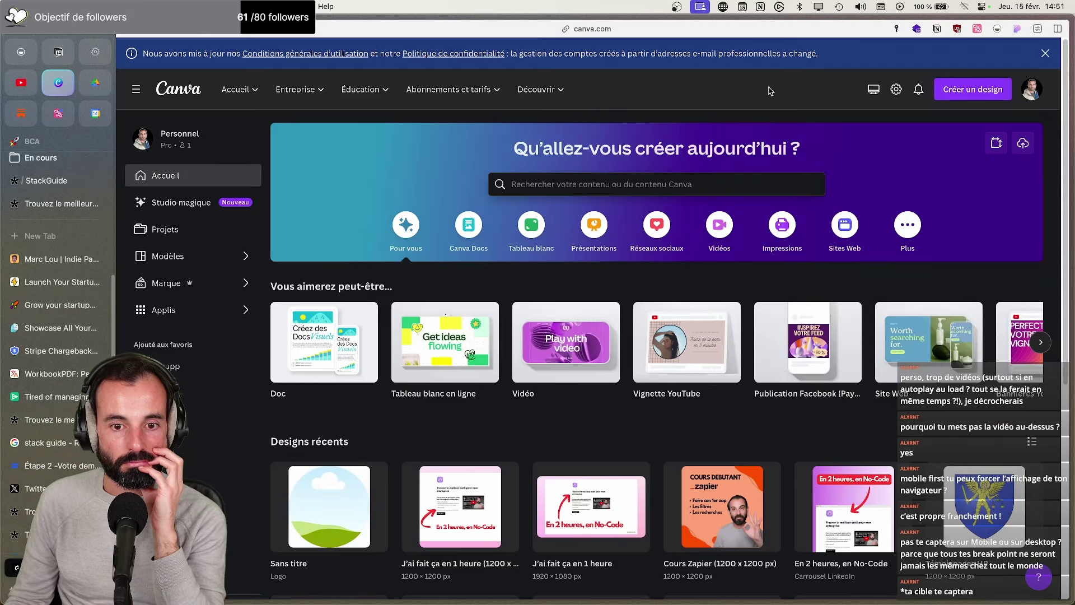
click(312, 513)
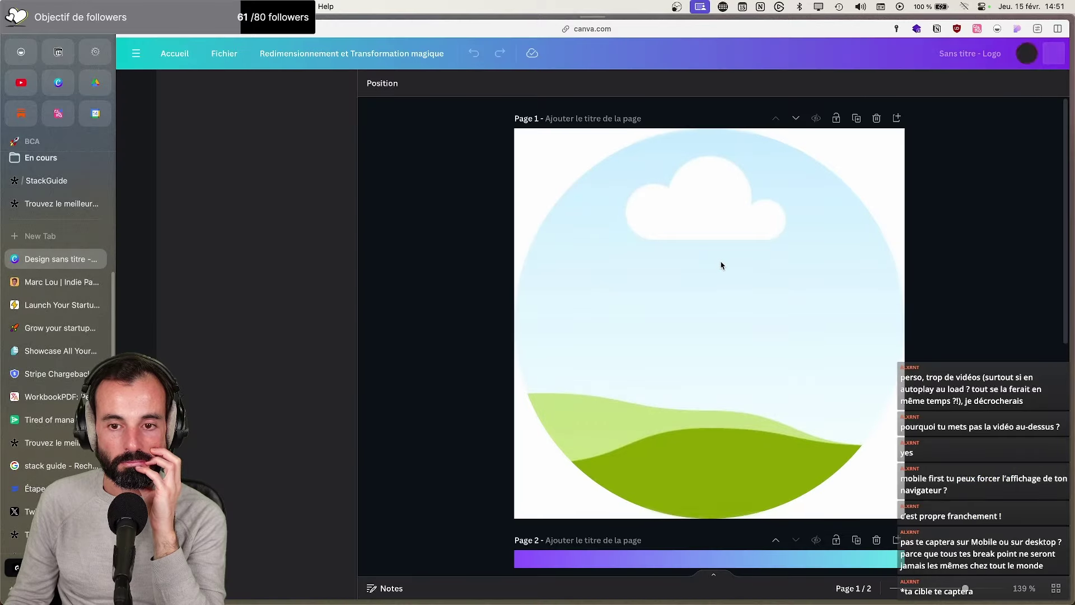
scroll(721, 263, down, 5)
click(721, 226)
key(Delete)
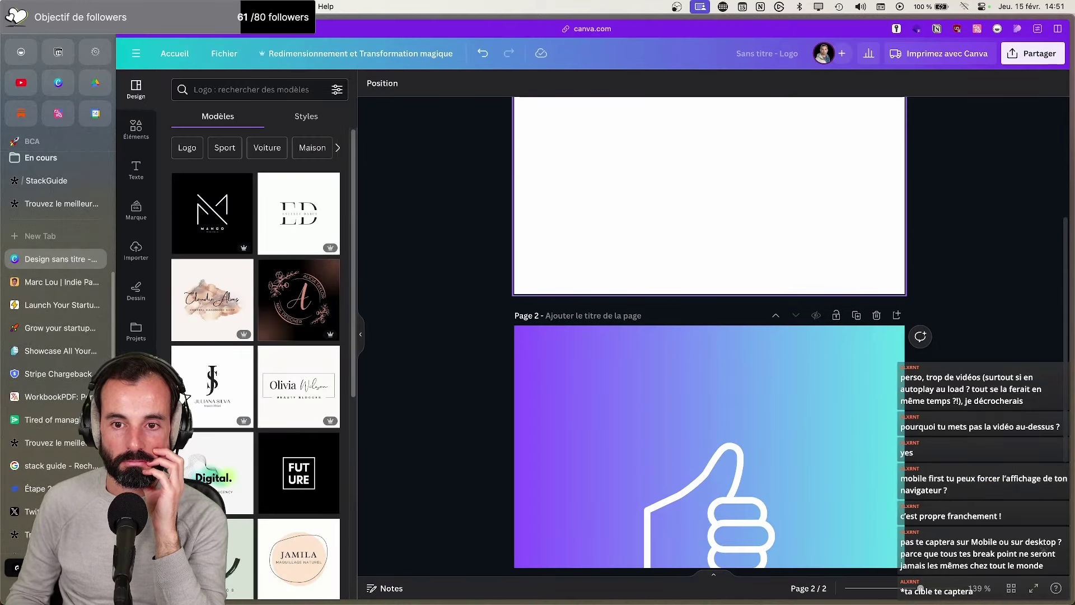
click(876, 315)
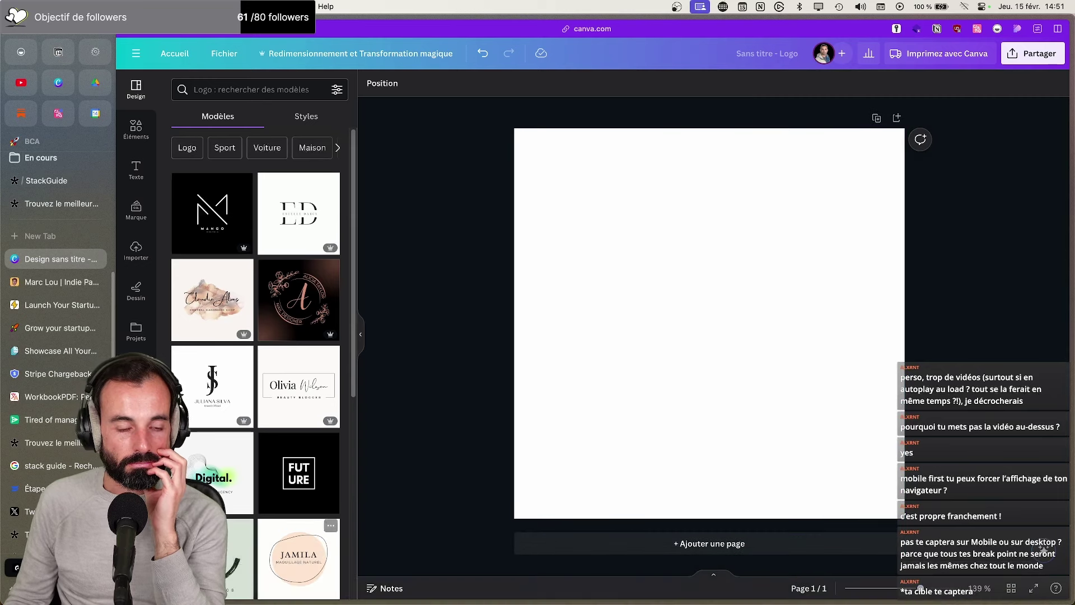
Import icon (1).png from the Téléchargements folder into the blank logo page
mouse_move(314, 604)
click(196, 580)
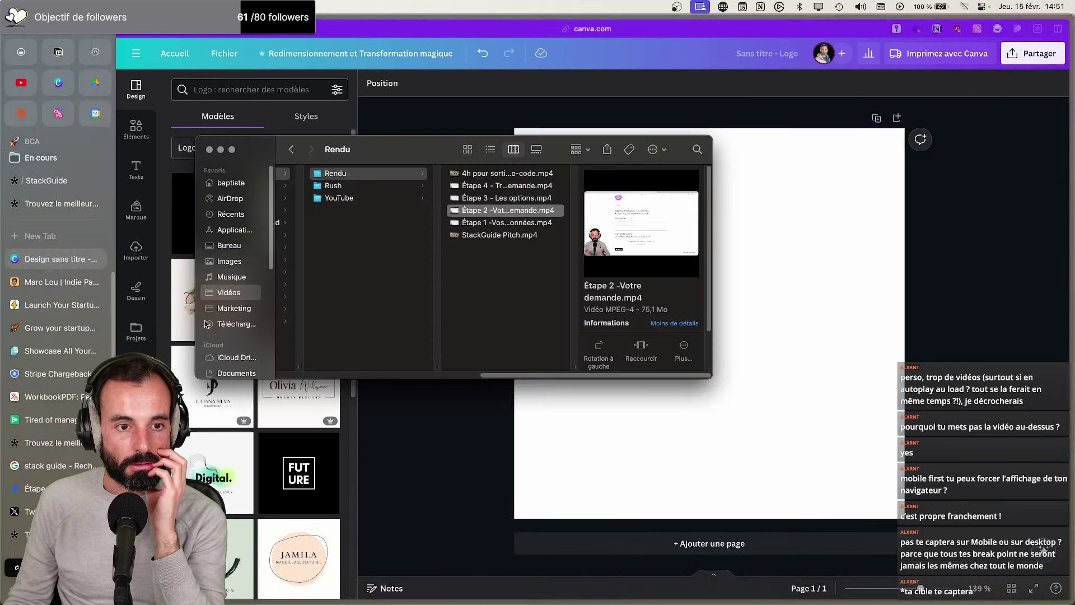
click(236, 324)
click(317, 190)
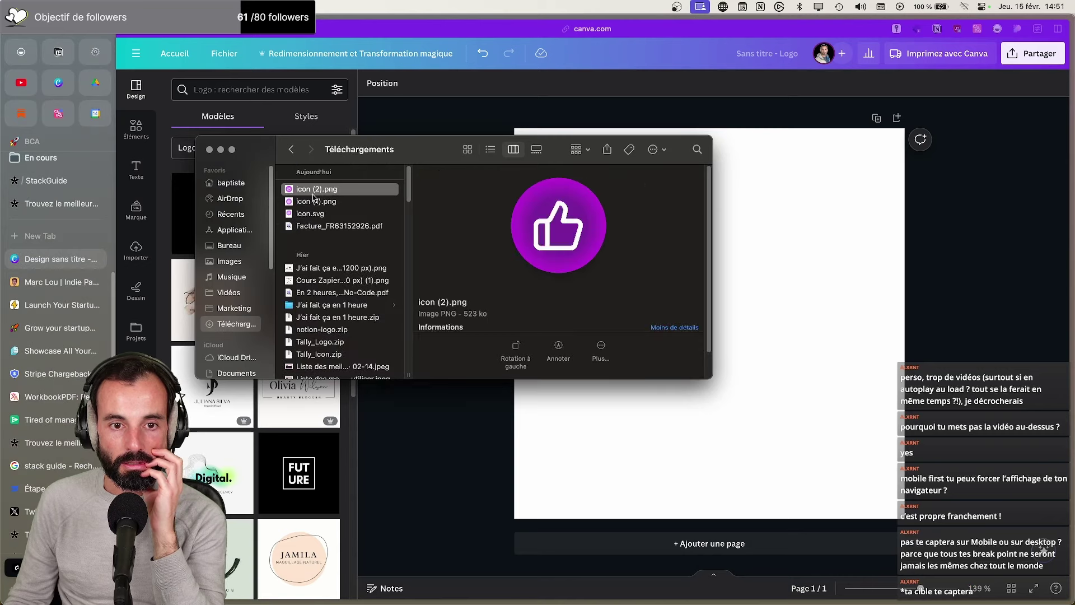
click(305, 203)
drag(665, 272, 754, 277)
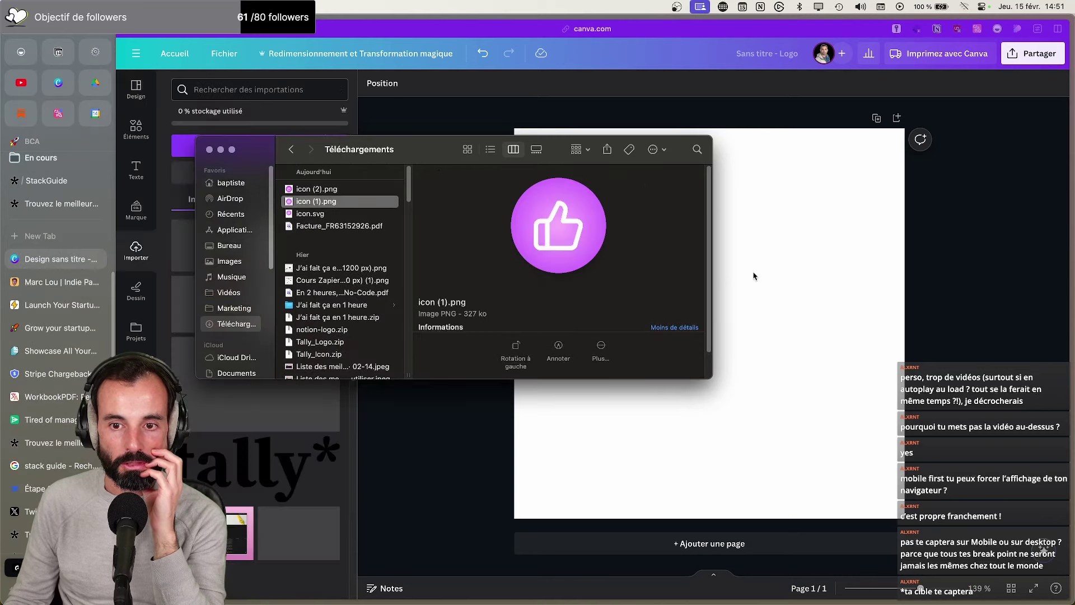
click(754, 281)
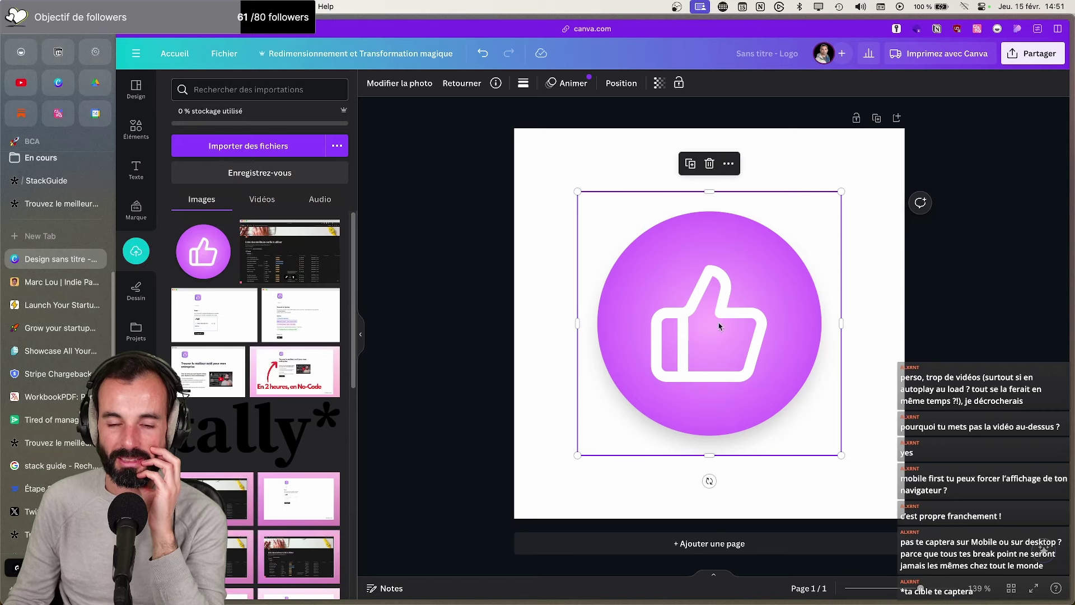
Shrink the thumbs-up icon to roughly half its size and place it left of the page's centre
drag(842, 455, 723, 337)
drag(643, 263, 621, 320)
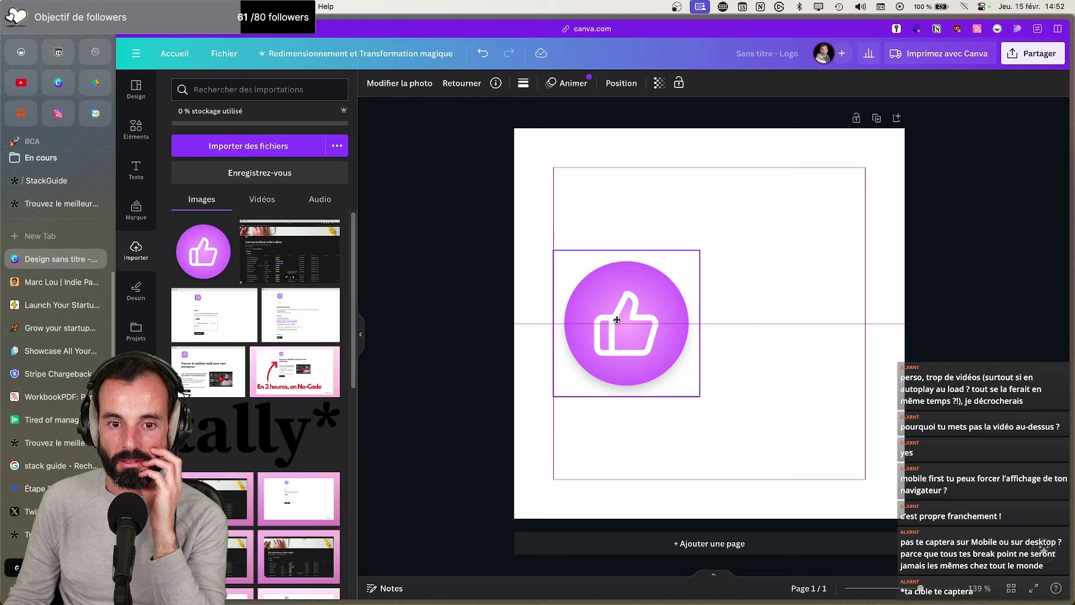
drag(617, 320, 641, 316)
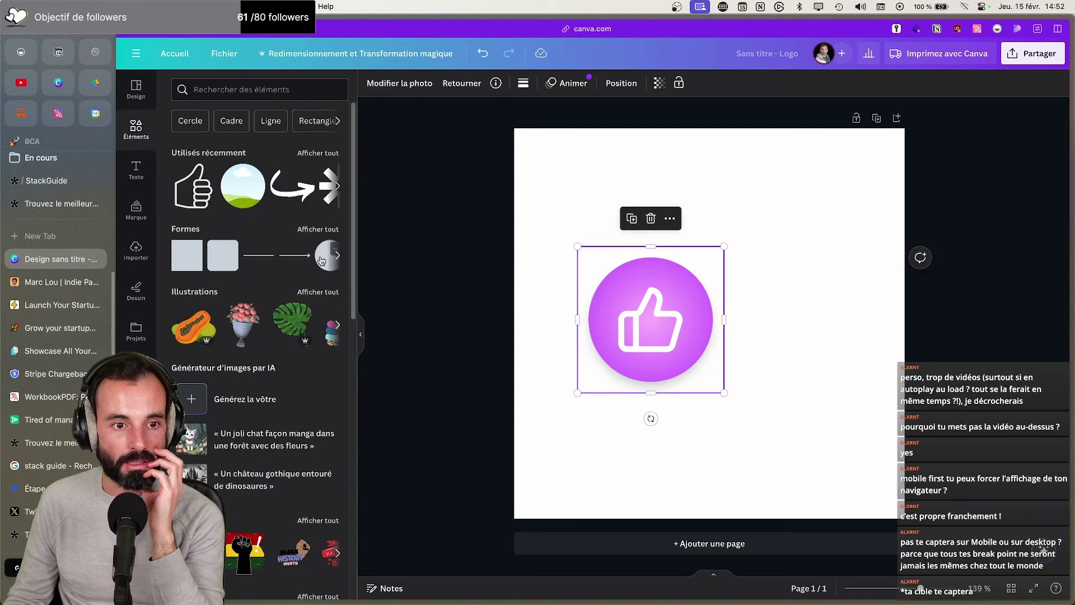
click(321, 260)
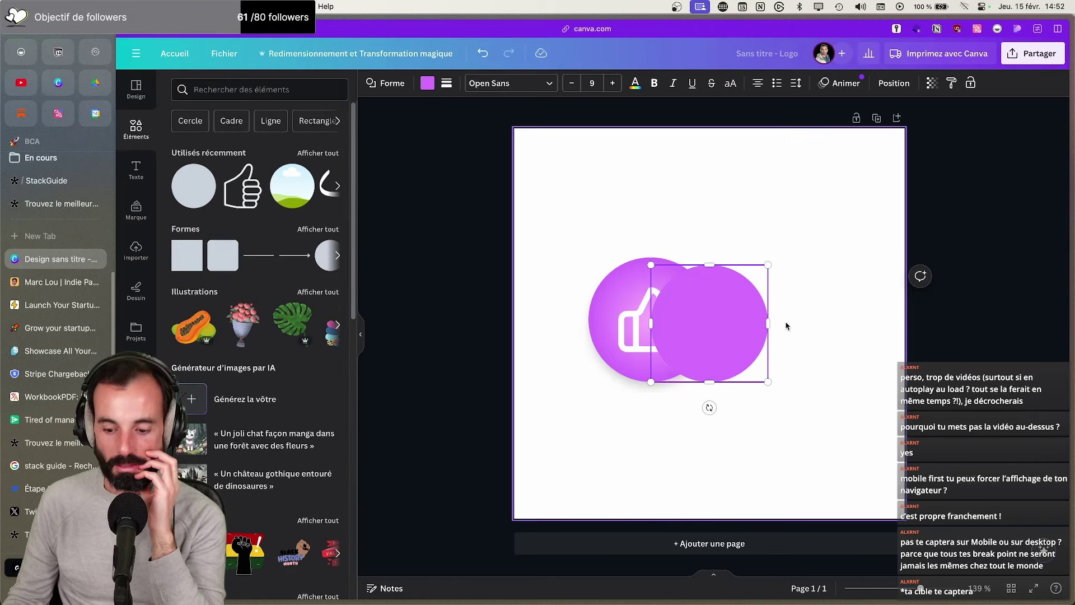
click(751, 238)
click(741, 312)
key(BackSpace)
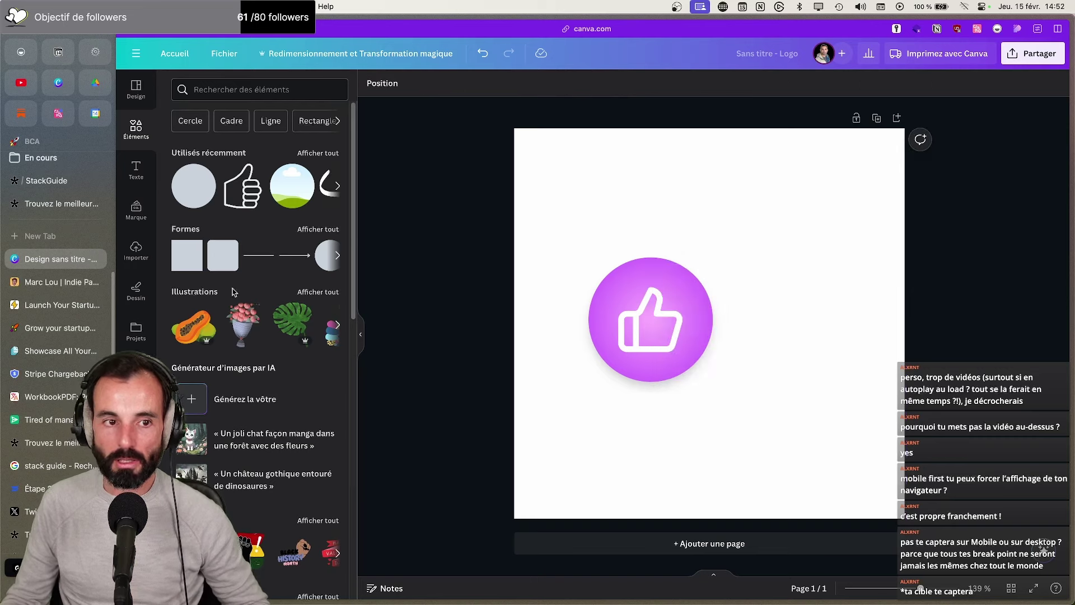
Search the elements for "cercle", add the outlined ring illustration and enlarge it to fill the 500 px page
click(207, 89)
text(cercle)
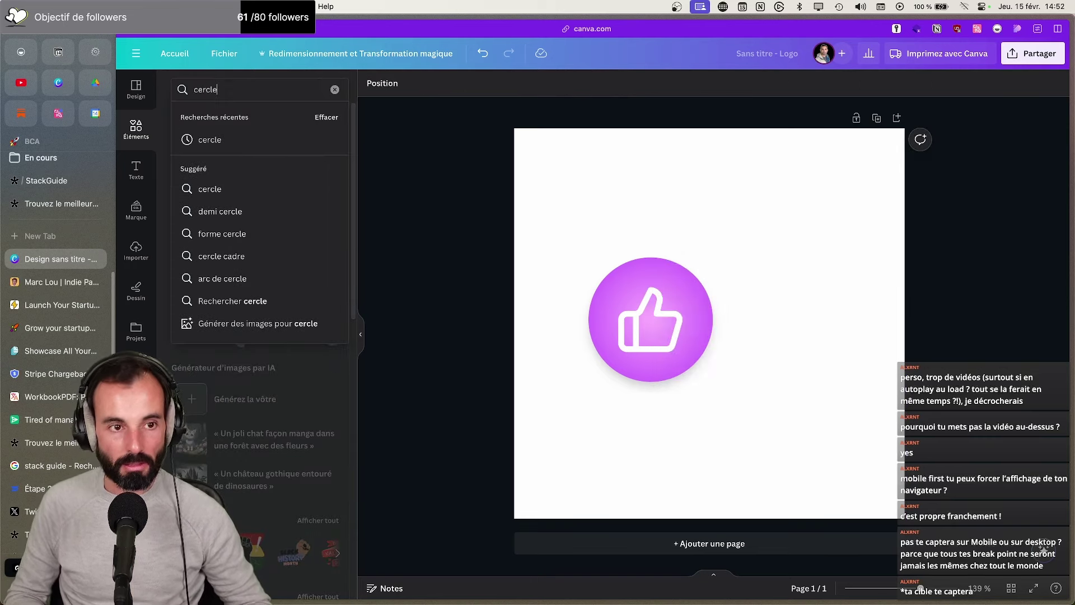
key(Return)
click(196, 198)
drag(754, 280, 744, 158)
drag(730, 247, 610, 245)
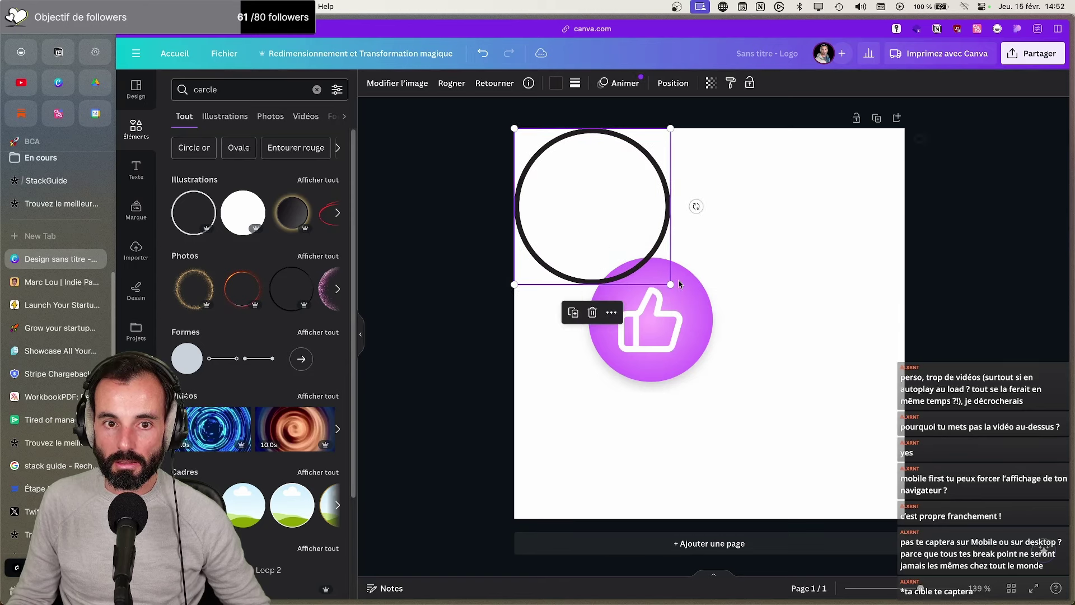
drag(664, 284, 904, 519)
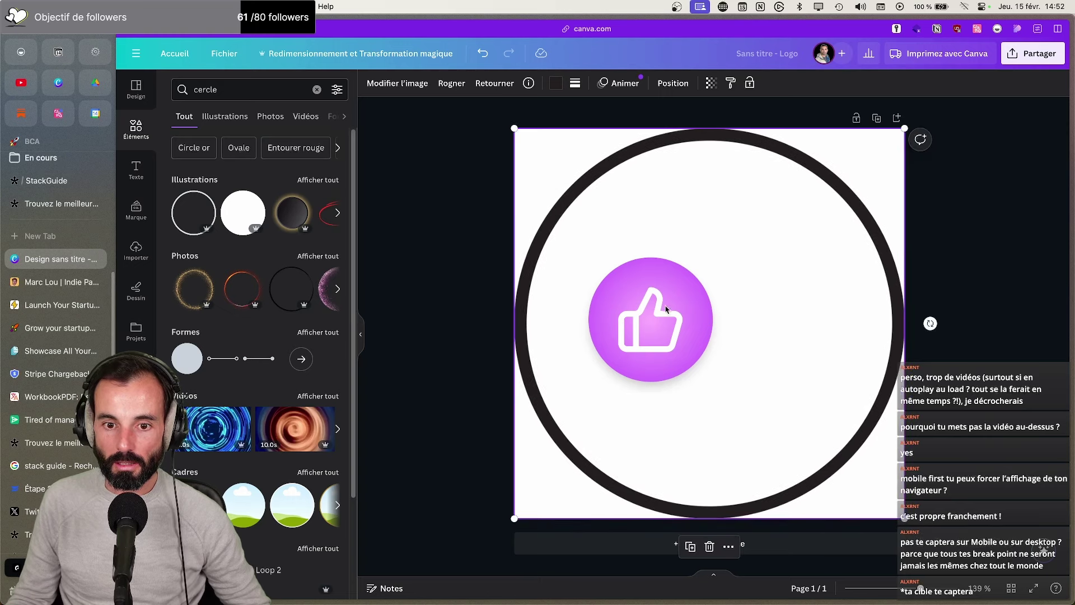
Move the thumbs-up icon further left inside the ring, vertically centred on the page
click(672, 83)
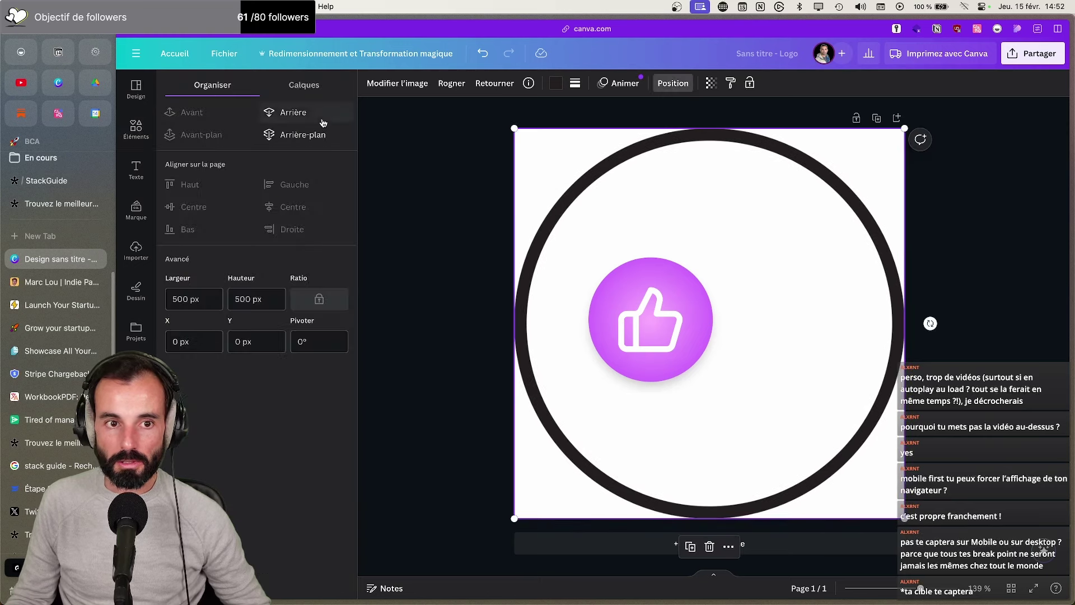
click(660, 313)
drag(660, 313, 635, 315)
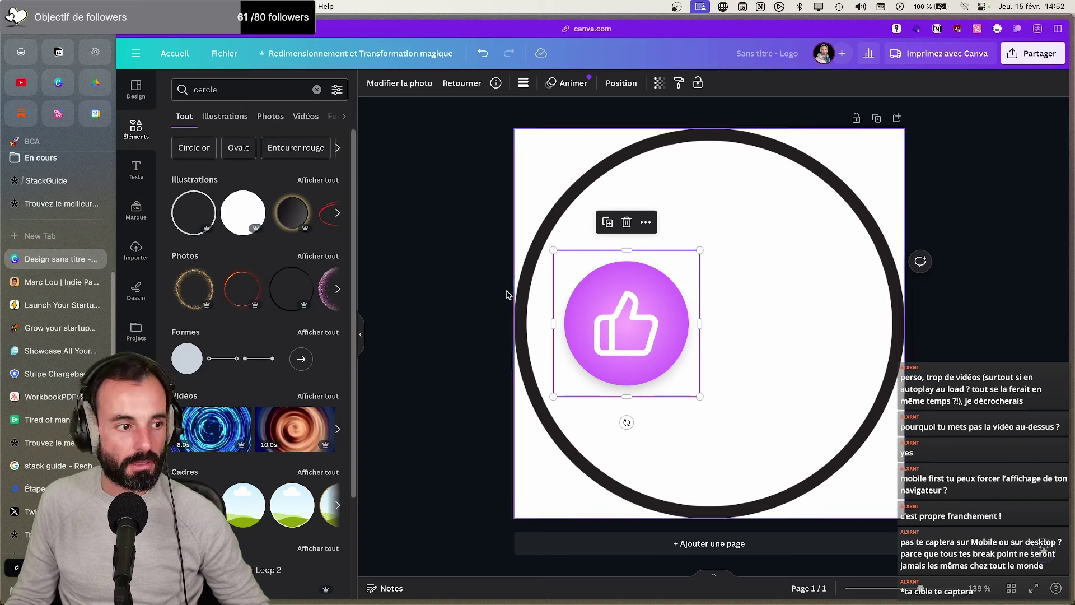
Inspect the typefaces of ShipFast's headline and introductory paragraph with the CSS Peeper extension
click(48, 306)
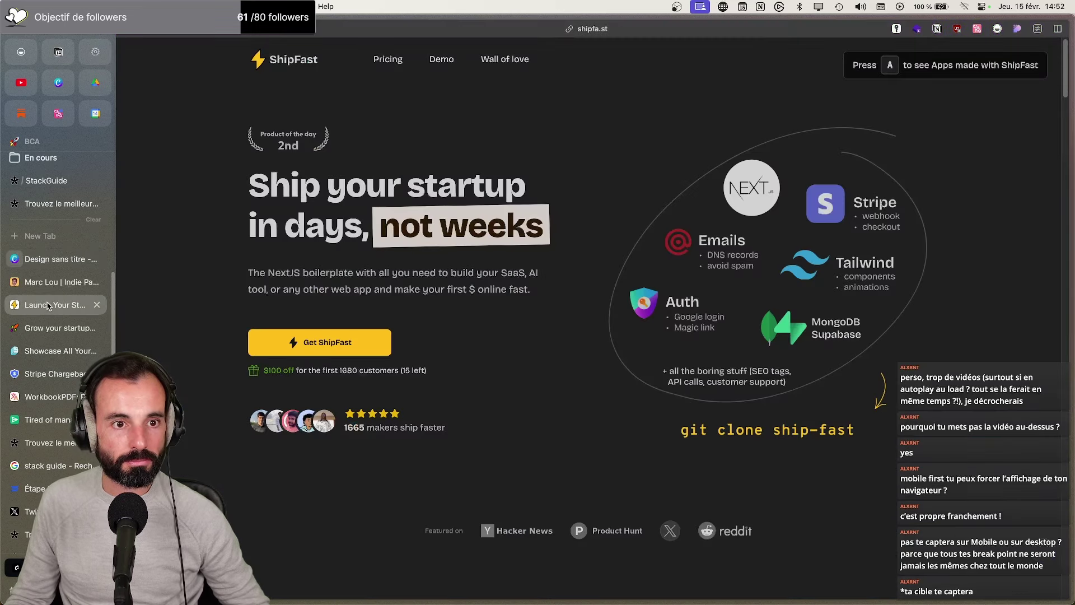
right_click(300, 67)
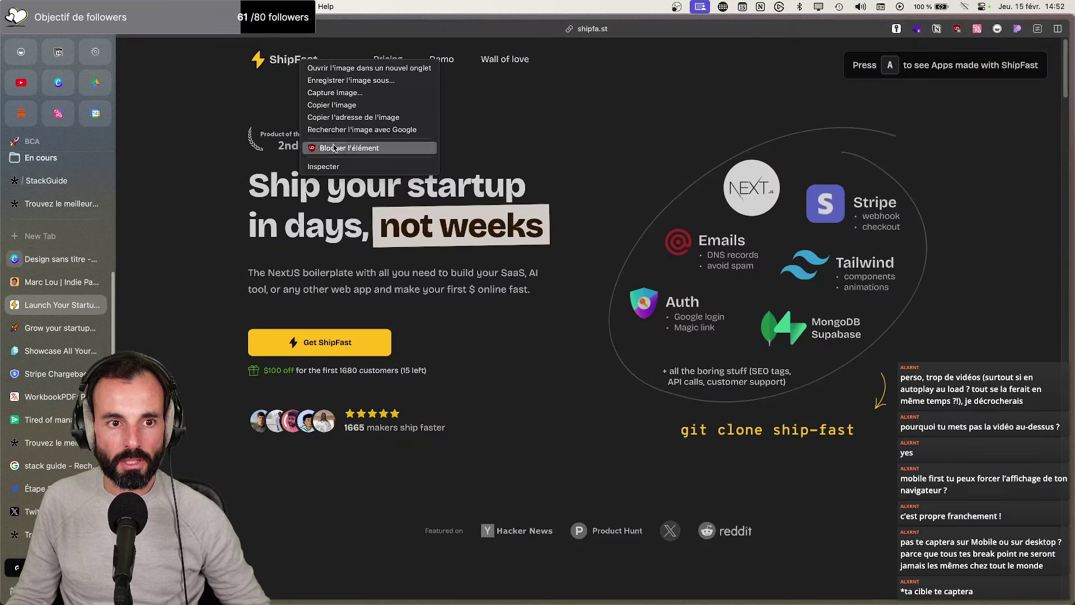
click(1016, 30)
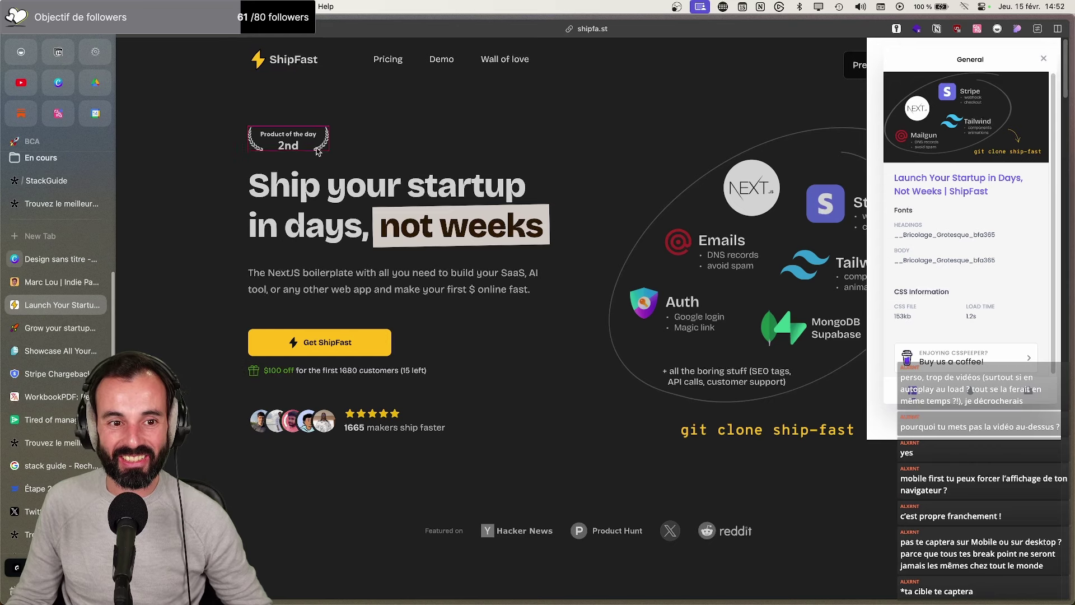
click(337, 199)
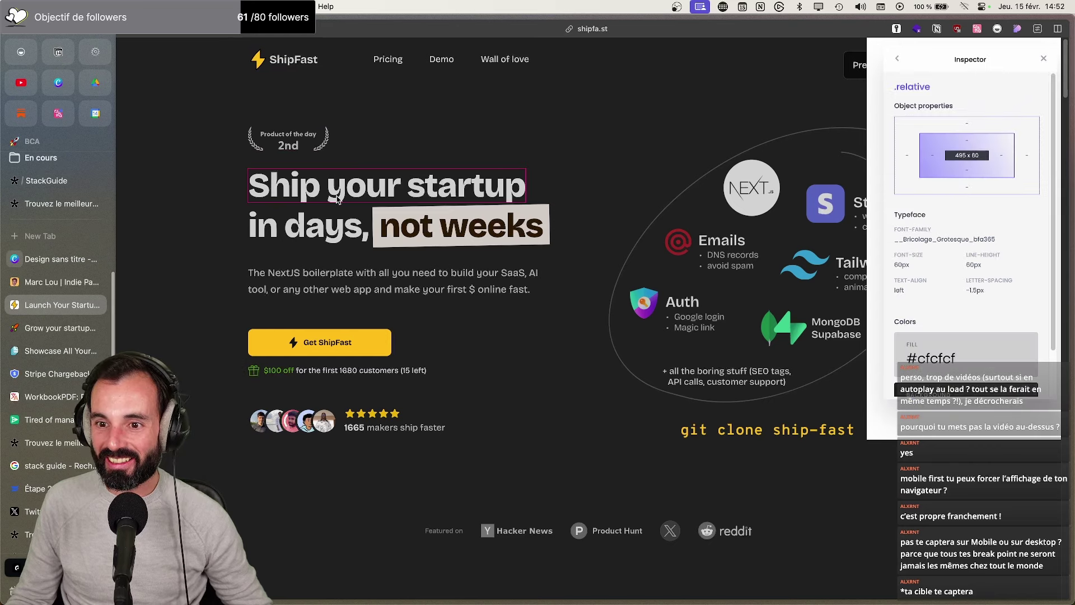
scroll(970, 241, down, 2)
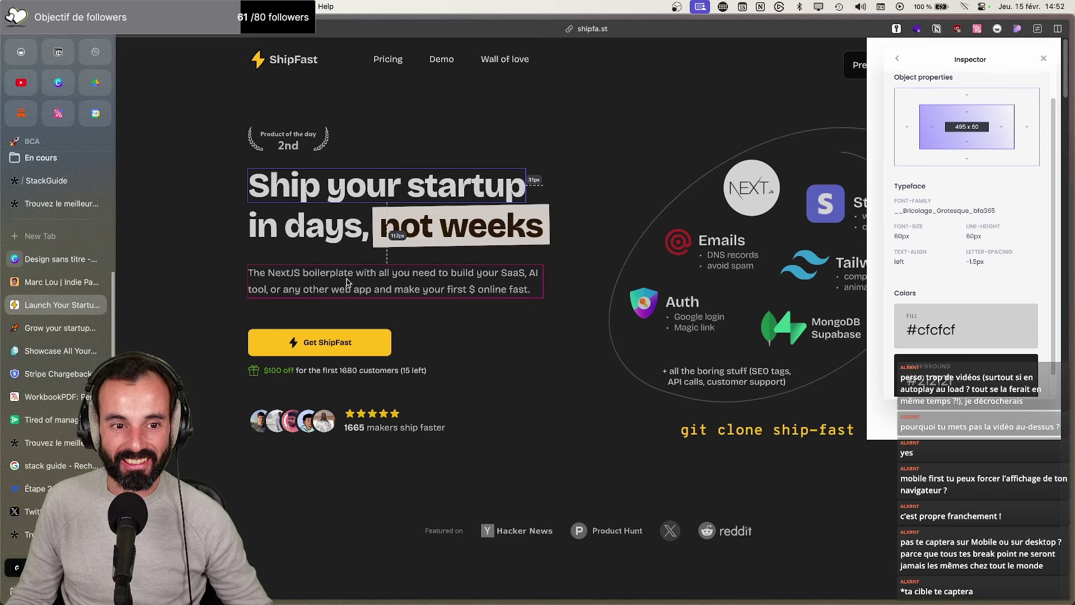
click(348, 283)
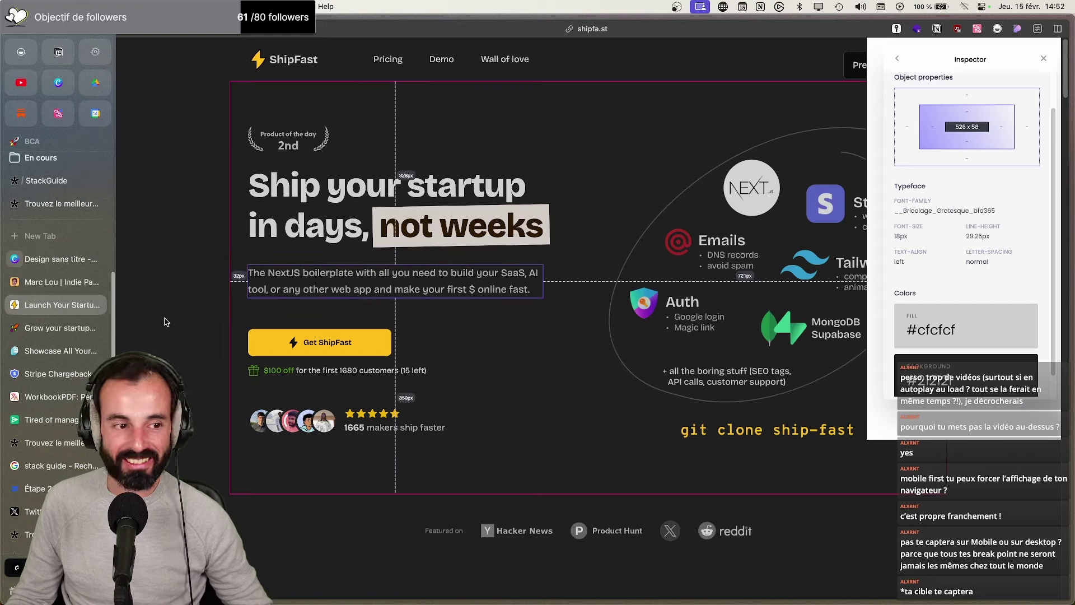
View the LaunchViral page and inspect the font of Indie Page's introductory paragraph with CSS Peeper
click(72, 330)
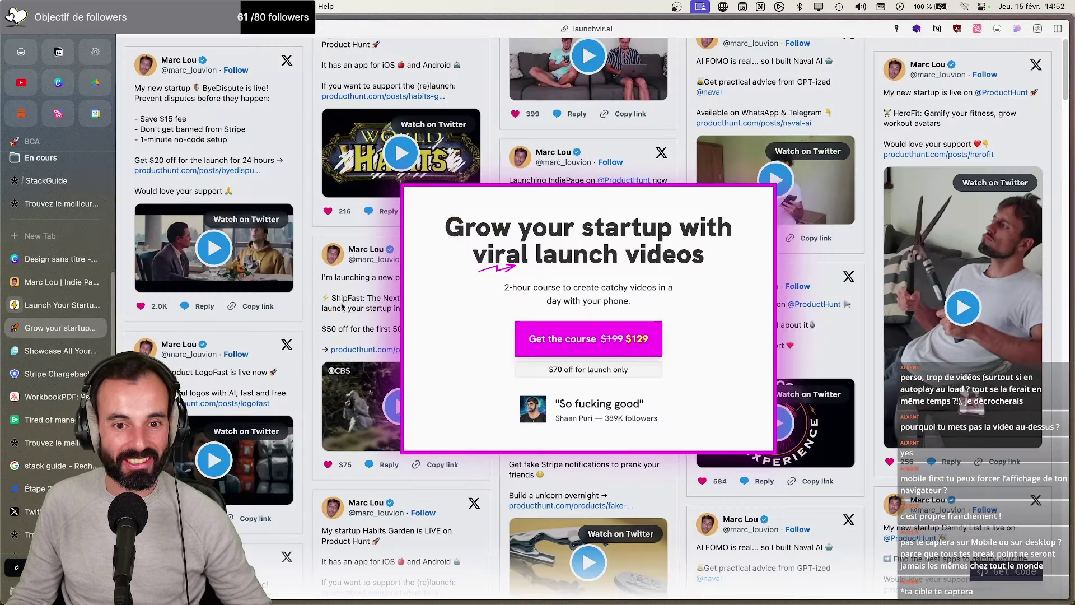
click(59, 350)
click(1018, 28)
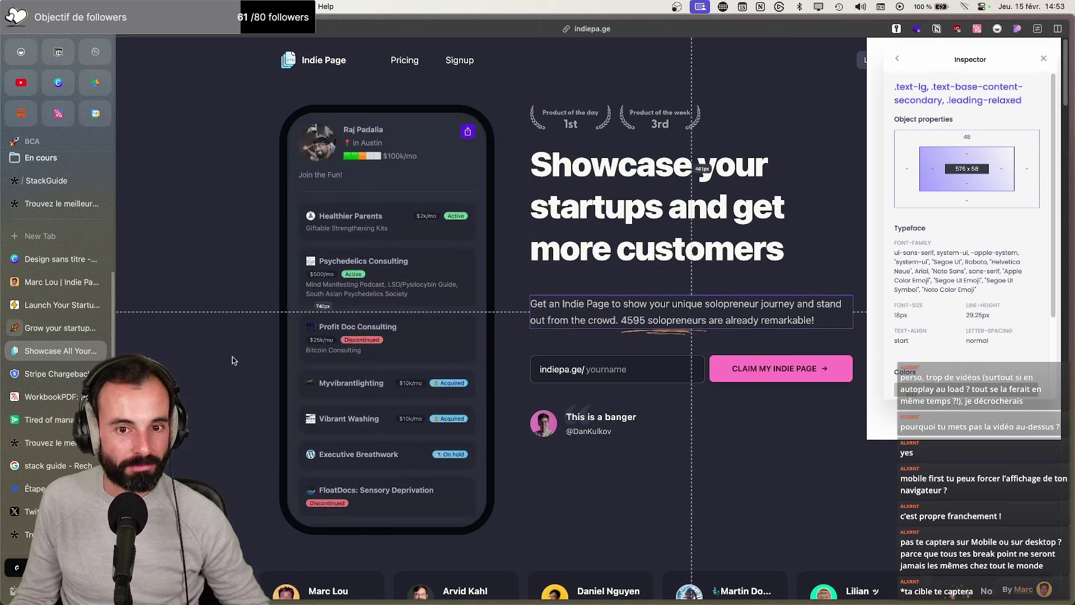
click(1043, 63)
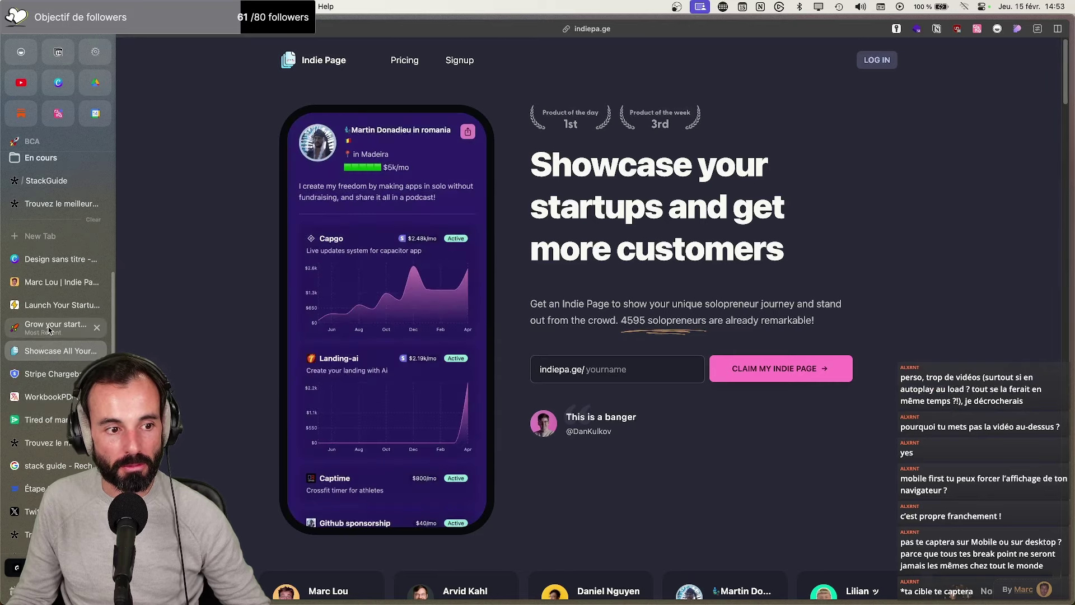
Switch to the Canva logo design and add a heading text box to the page
click(56, 203)
click(46, 181)
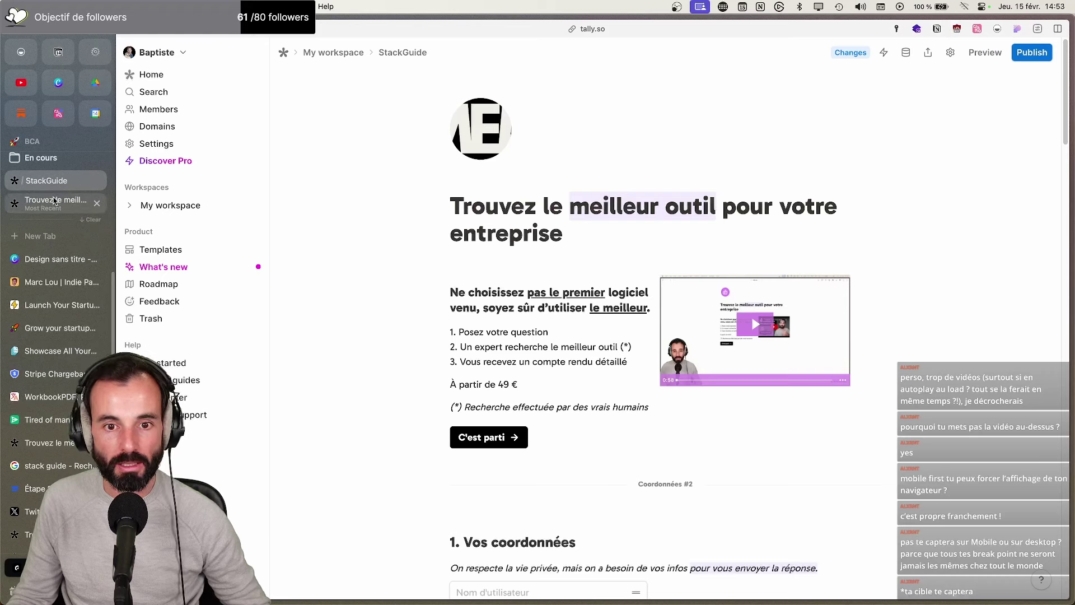
click(56, 258)
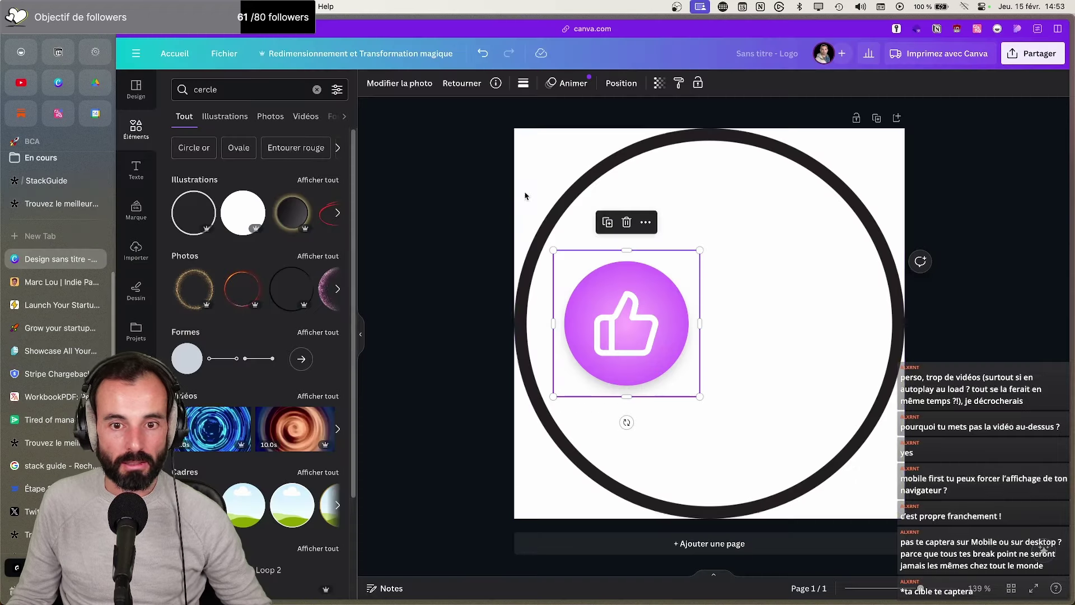
click(136, 168)
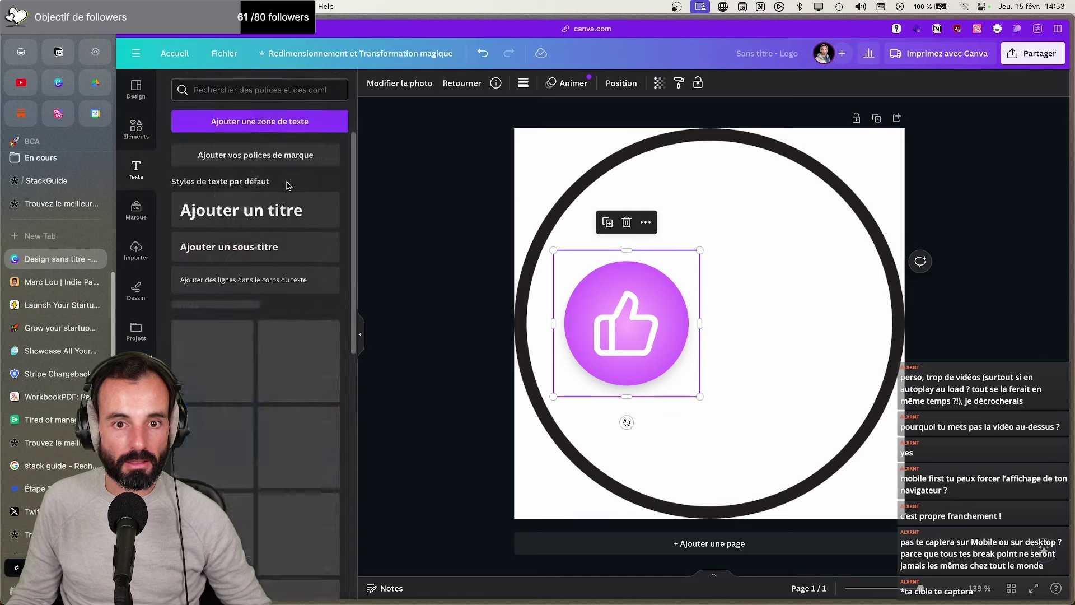
click(241, 210)
Search the fonts for "nun" and set the heading's font to Nunito Black
click(415, 87)
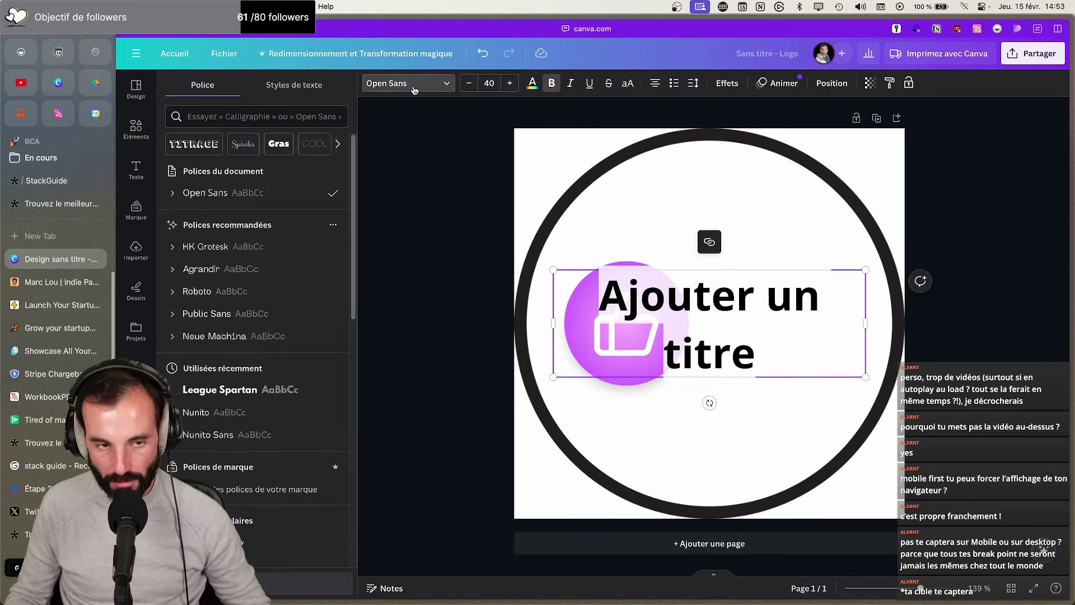
click(290, 113)
text(nun)
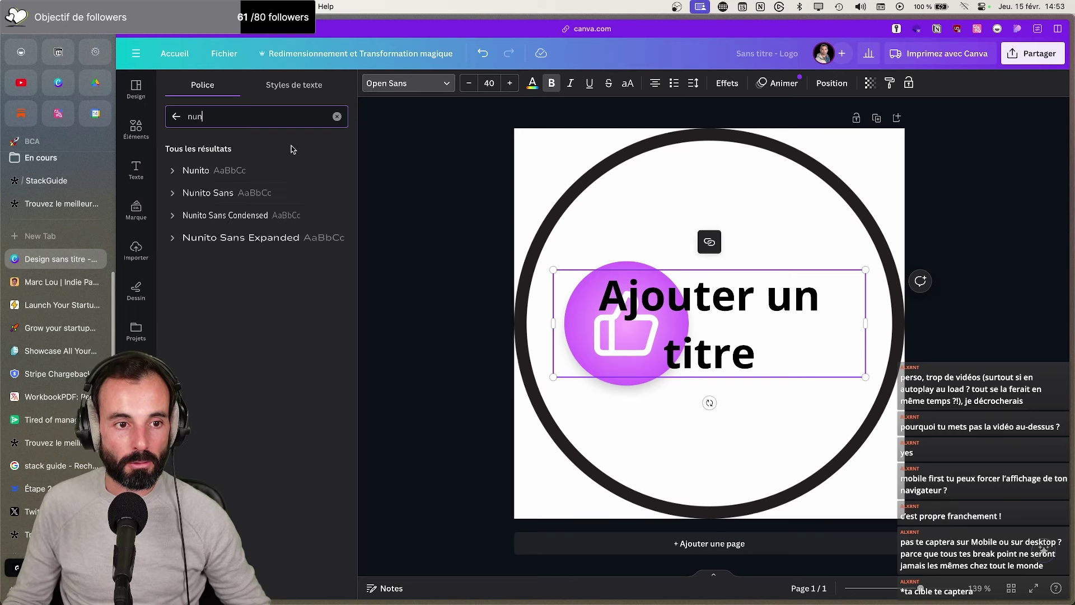
click(173, 170)
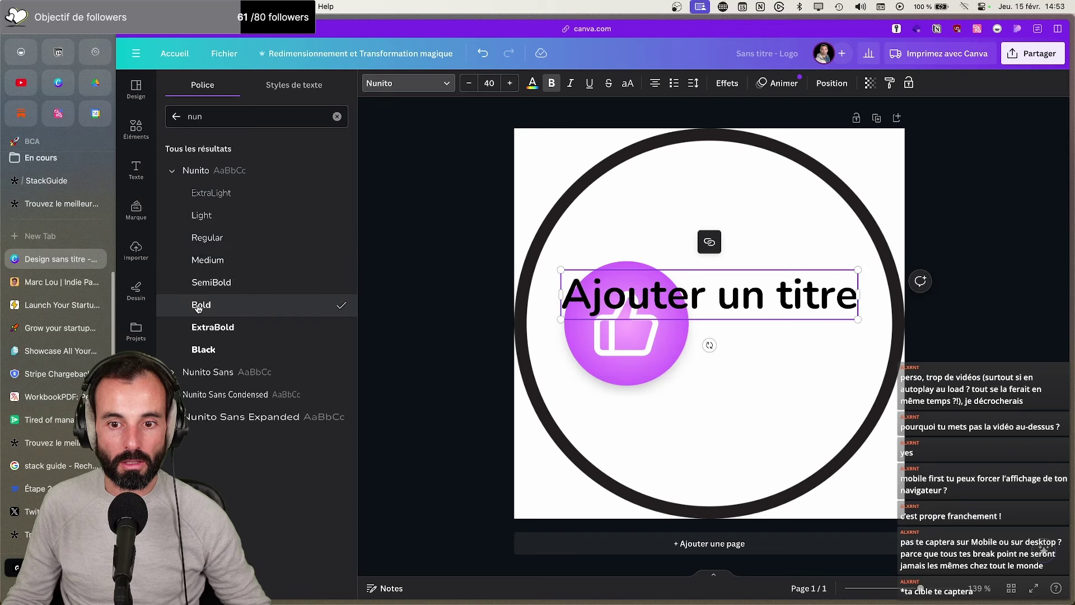
click(199, 325)
click(203, 350)
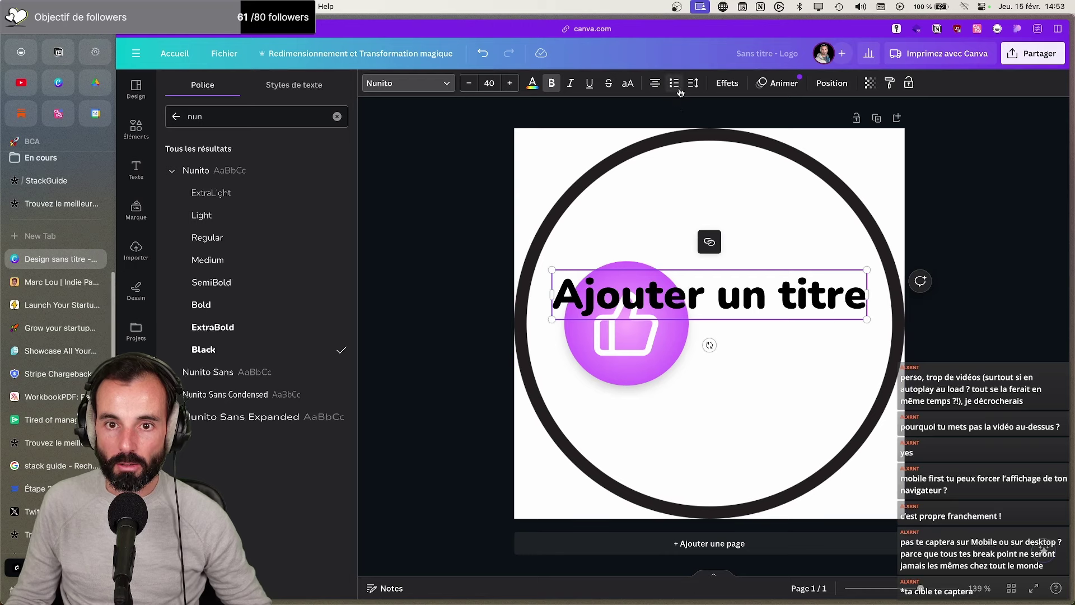
Tighten the heading's letter spacing slightly and replace its text with "StackGuide"
click(699, 87)
mouse_move(724, 127)
mouse_down()
mouse_move(735, 128)
mouse_move(719, 128)
mouse_up()
click(783, 303)
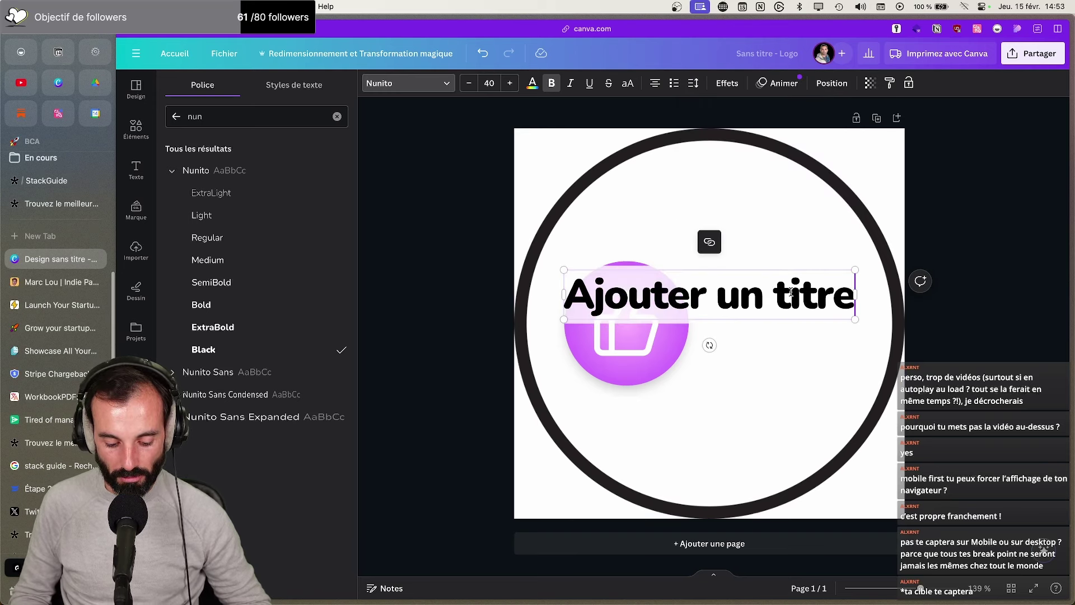
text(St)
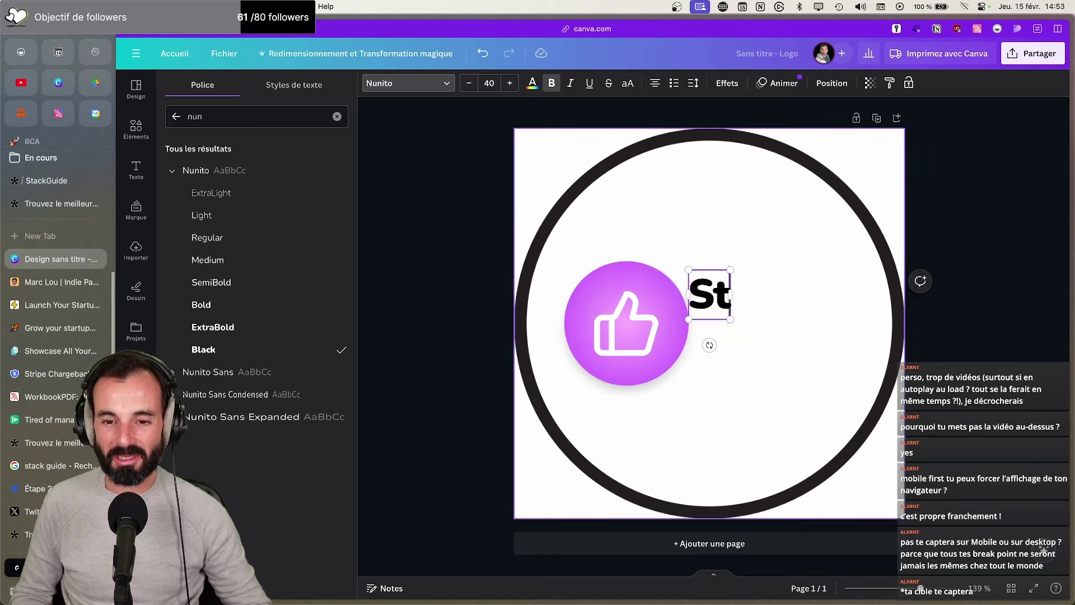
text(ackGuide)
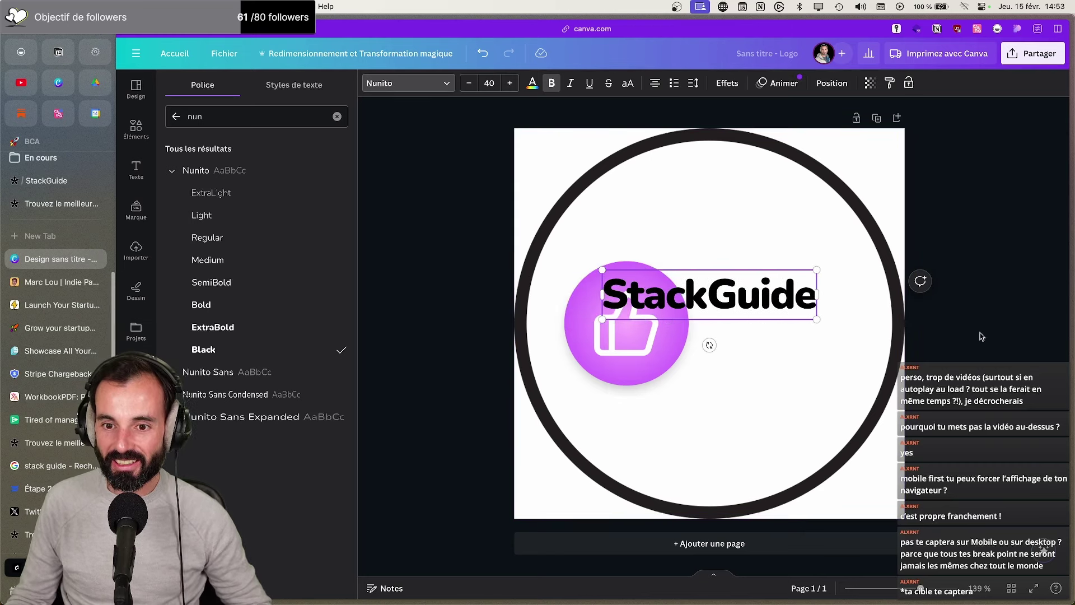
key(Escape)
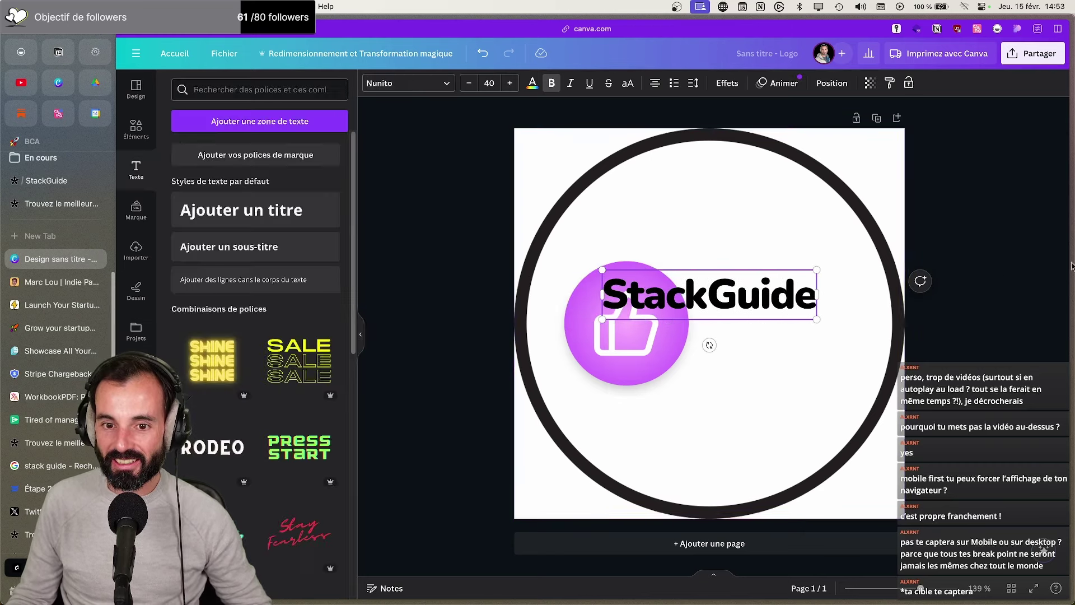
click(984, 269)
Place the StackGuide text beside the thumbs-up icon, vertically centred on the page, and shift the icon further left
drag(752, 294, 832, 323)
click(646, 325)
drag(646, 325, 633, 322)
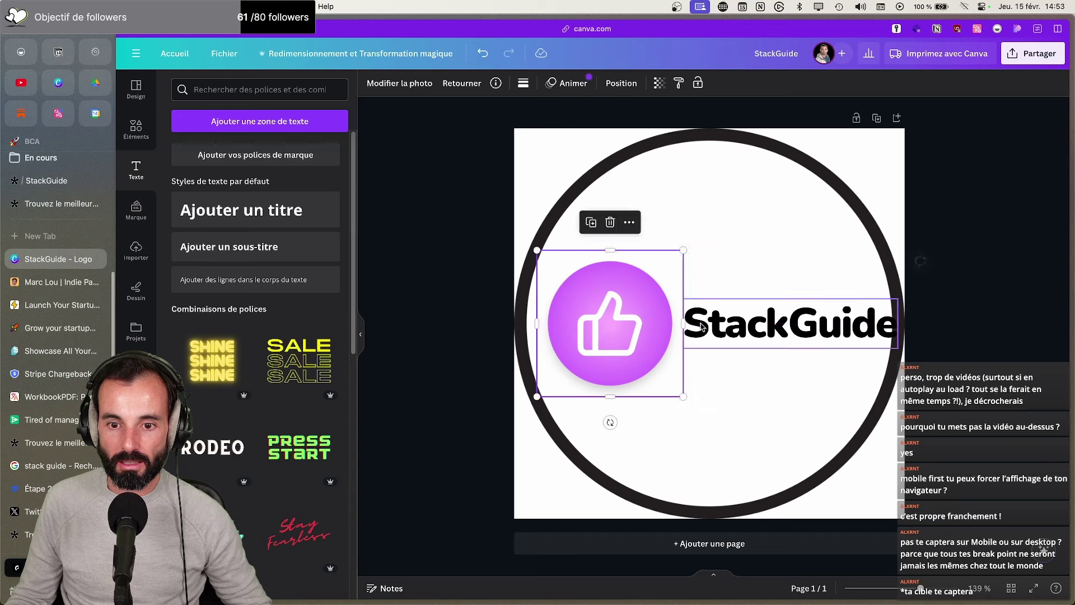
Scale the StackGuide text down to a font size of about 36.7 and shrink the thumbs-up icon
click(878, 341)
drag(899, 347, 878, 341)
click(677, 380)
drag(684, 393, 652, 366)
Position the thumbs-up icon and the StackGuide text side by side inside the ring, both vertically centred on the page
drag(611, 310, 623, 326)
click(775, 325)
drag(775, 326, 761, 328)
mouse_move(621, 330)
mouse_down()
mouse_move(636, 330)
mouse_move(626, 329)
mouse_up()
click(708, 330)
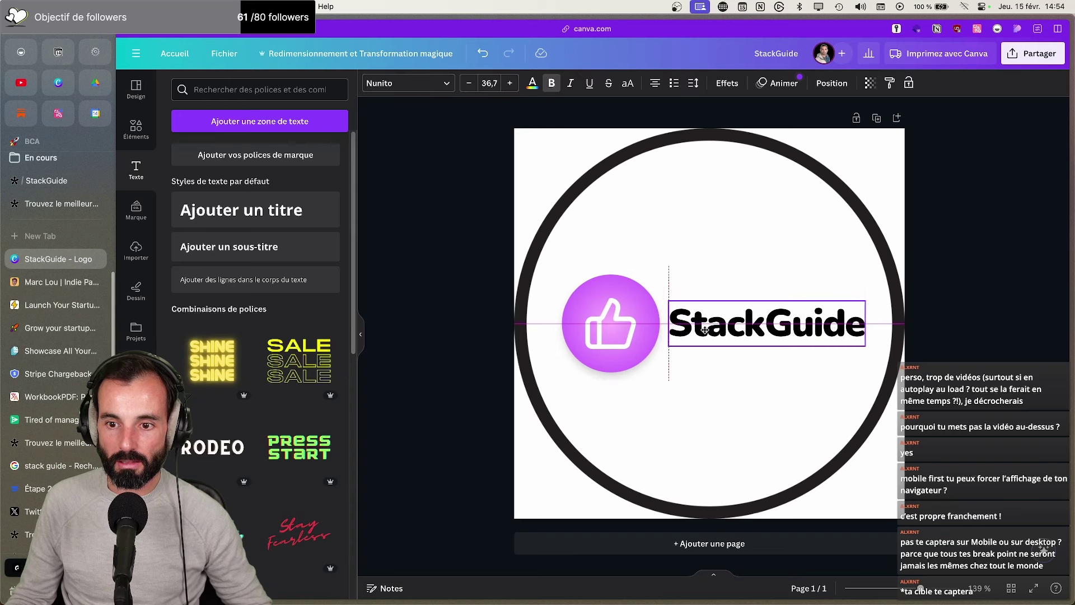
click(992, 259)
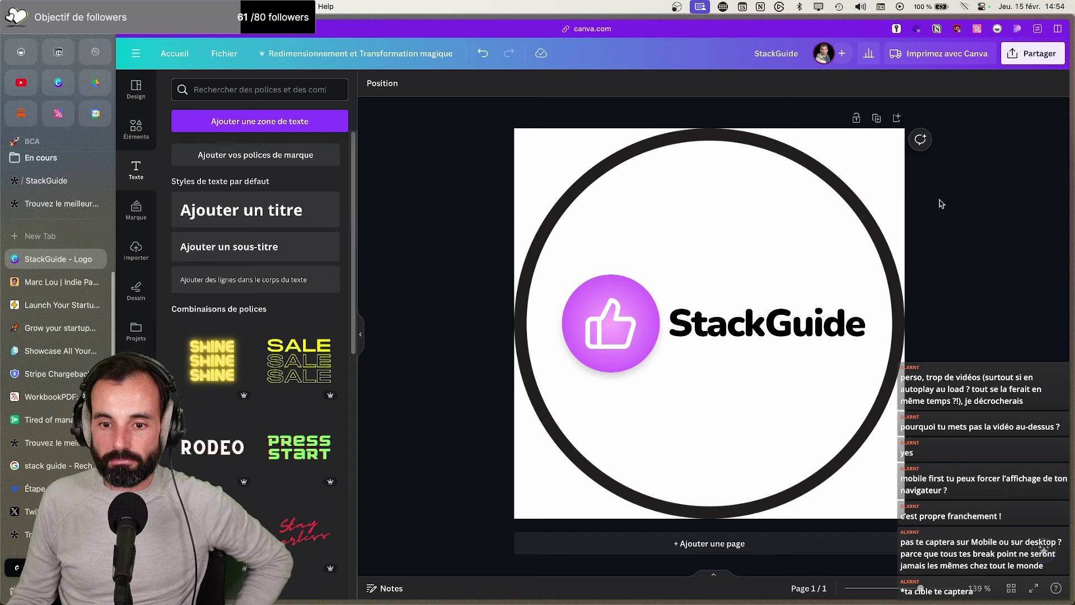
Compare Nunito Sans Bold and ExtraBold on the StackGuide text, and set its font to Nunito ExtraBold
click(793, 322)
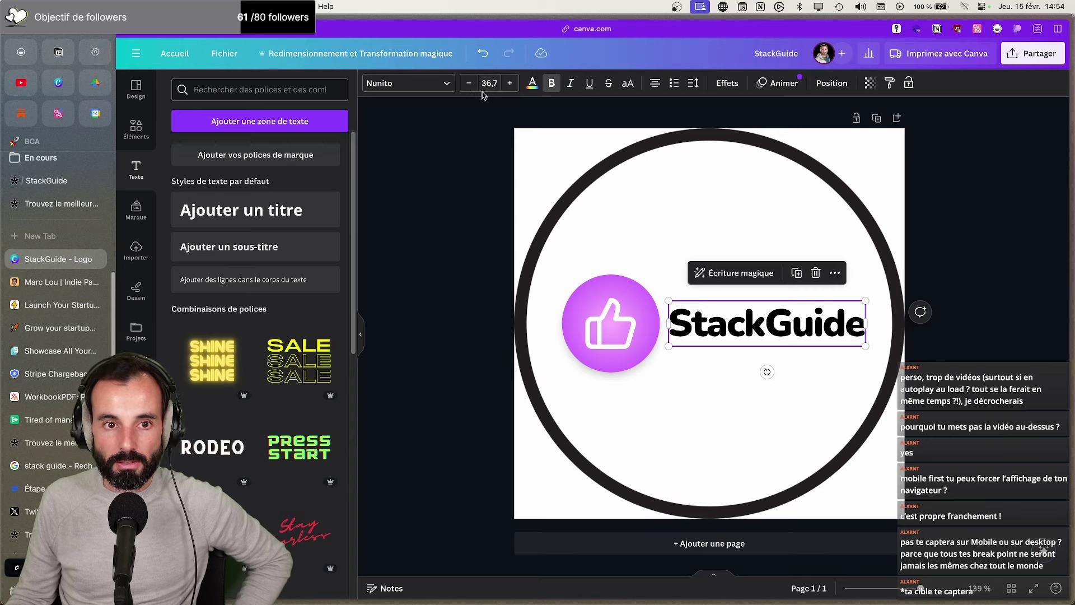
click(407, 83)
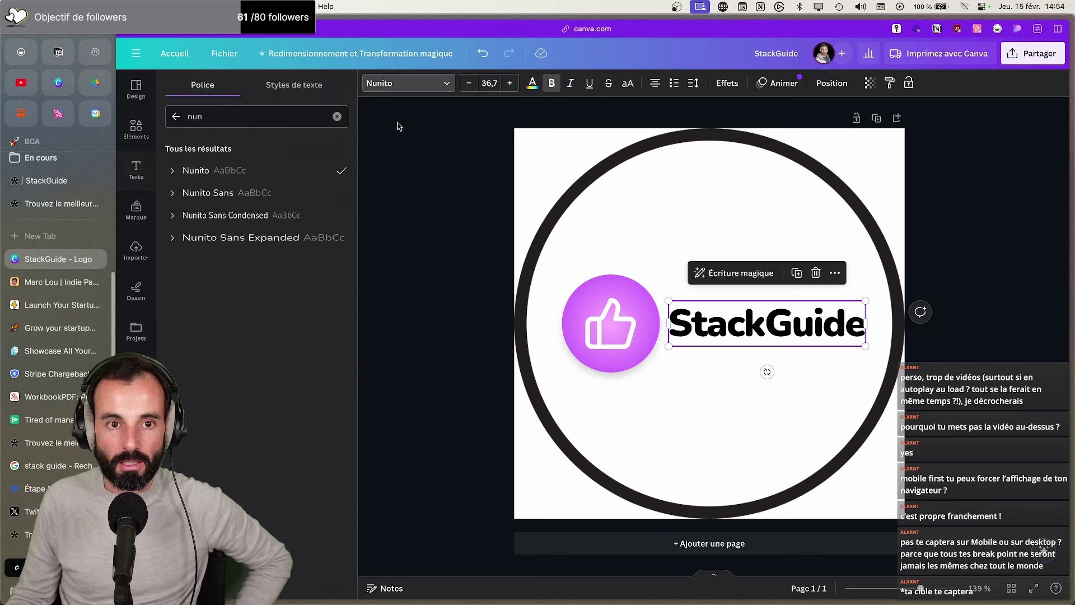
click(173, 195)
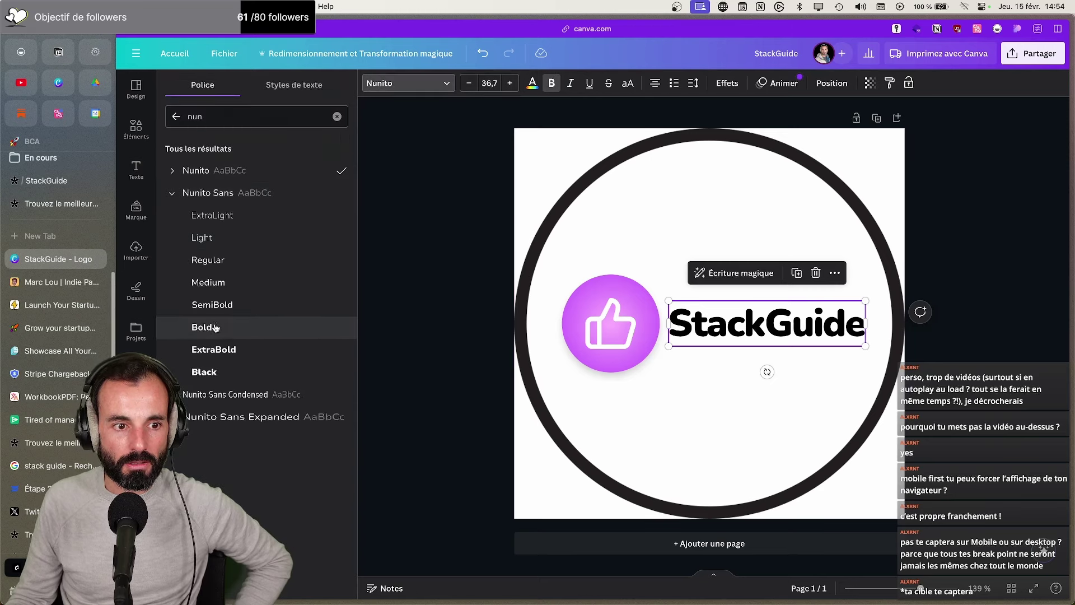
click(215, 328)
click(215, 348)
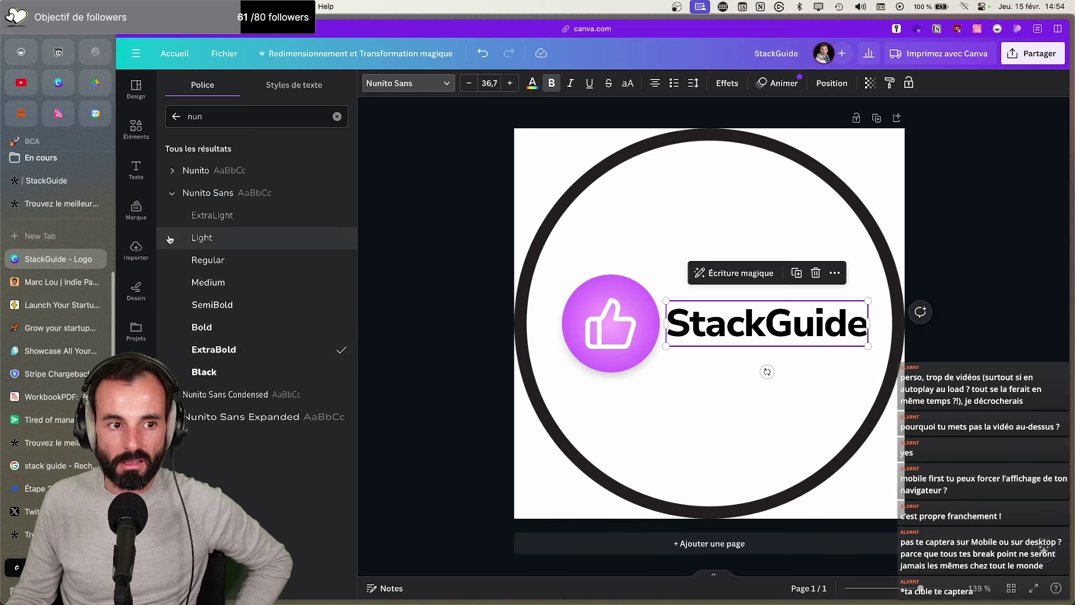
click(185, 170)
click(210, 326)
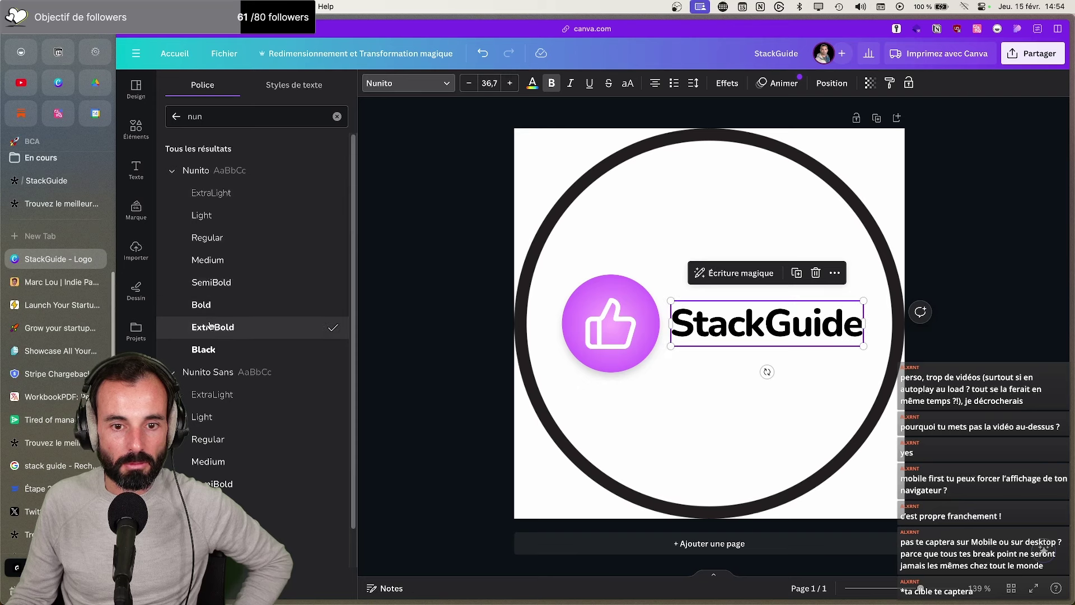
click(1022, 257)
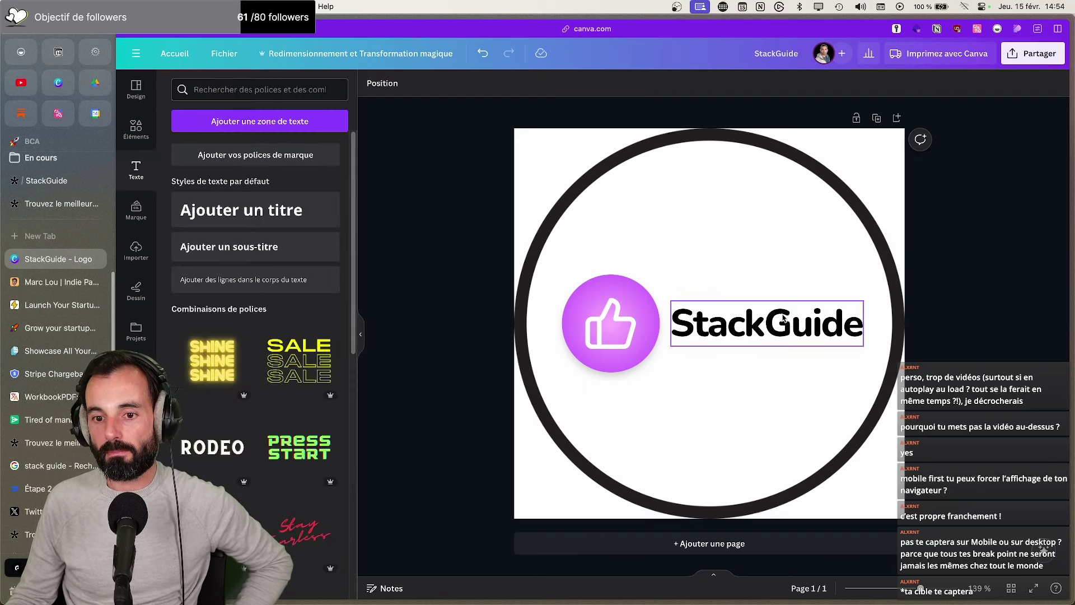
Enlarge the StackGuide text to a font size of about 37.6, keeping it beside the thumbs-up icon
click(855, 324)
drag(838, 320, 842, 321)
drag(672, 301, 724, 319)
click(719, 311)
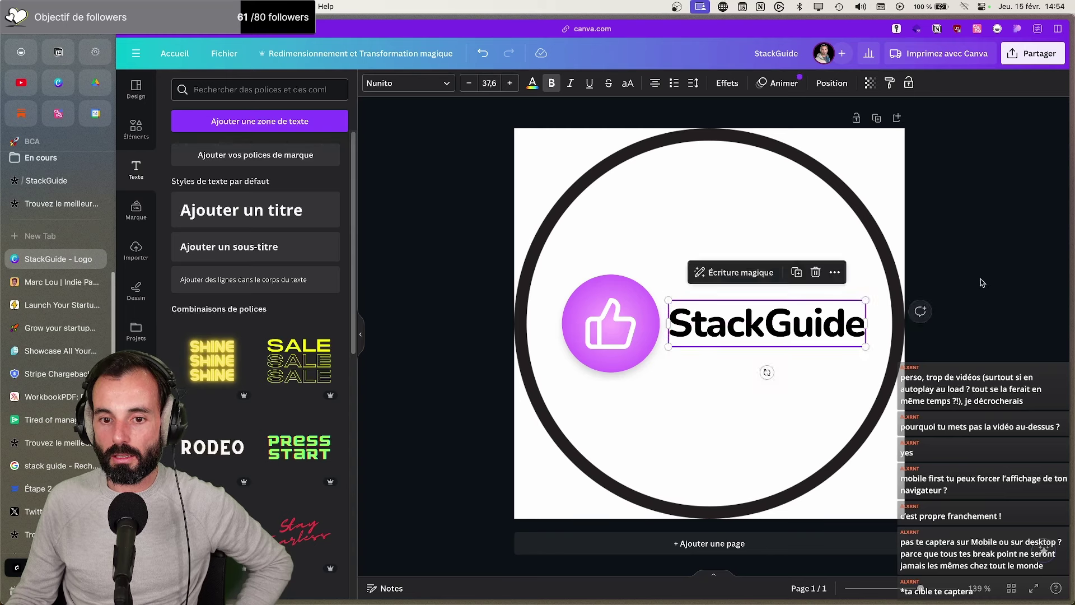
click(983, 283)
Delete the ring illustration and download the logo as a 500 × 500 px PNG with a transparent background
click(782, 186)
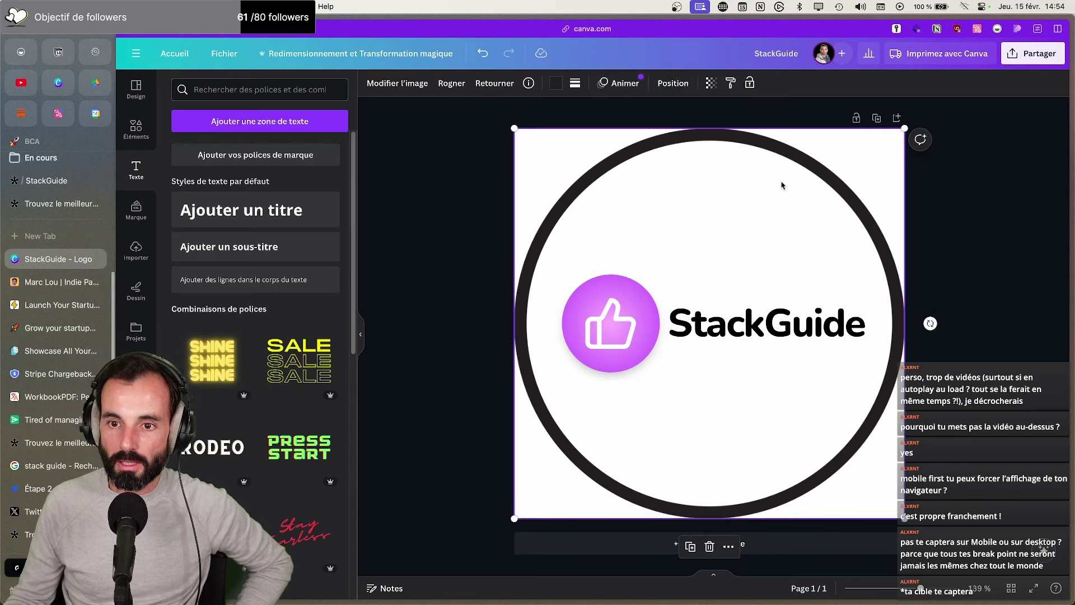
key(Delete)
click(1032, 53)
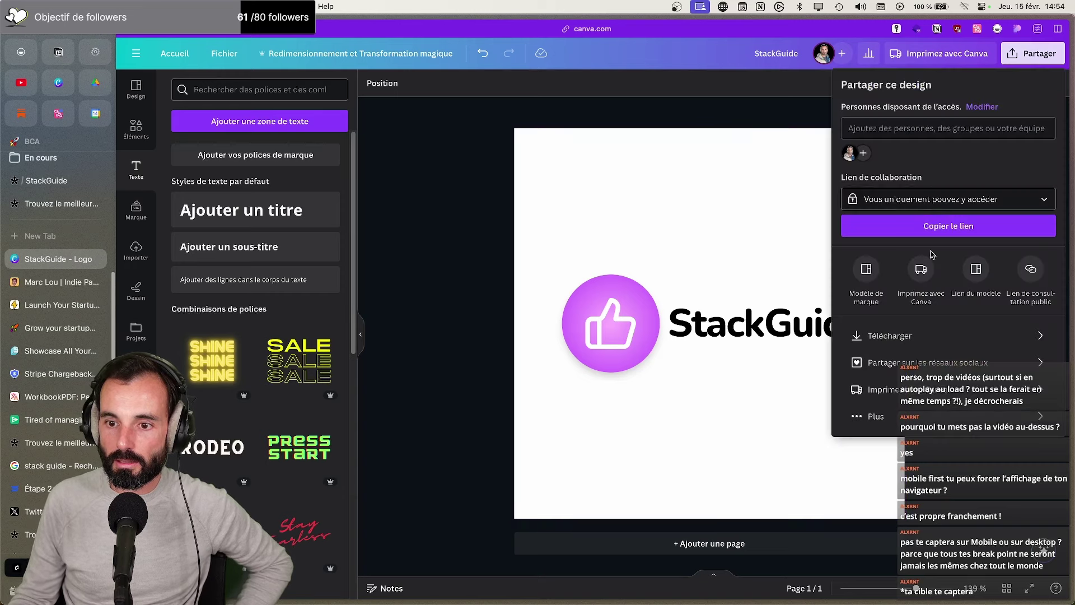
click(930, 335)
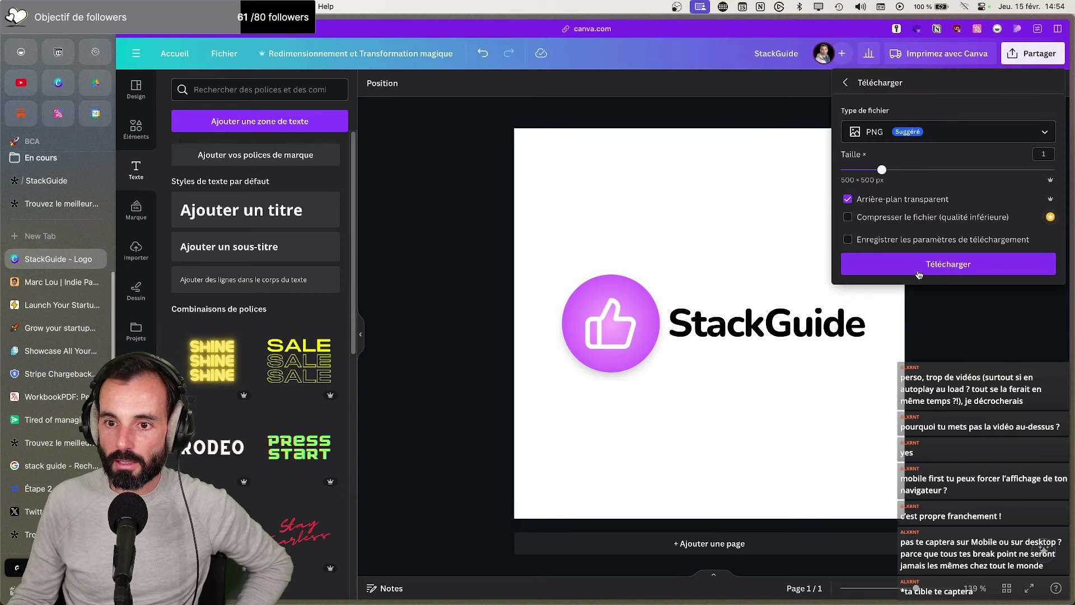
click(919, 273)
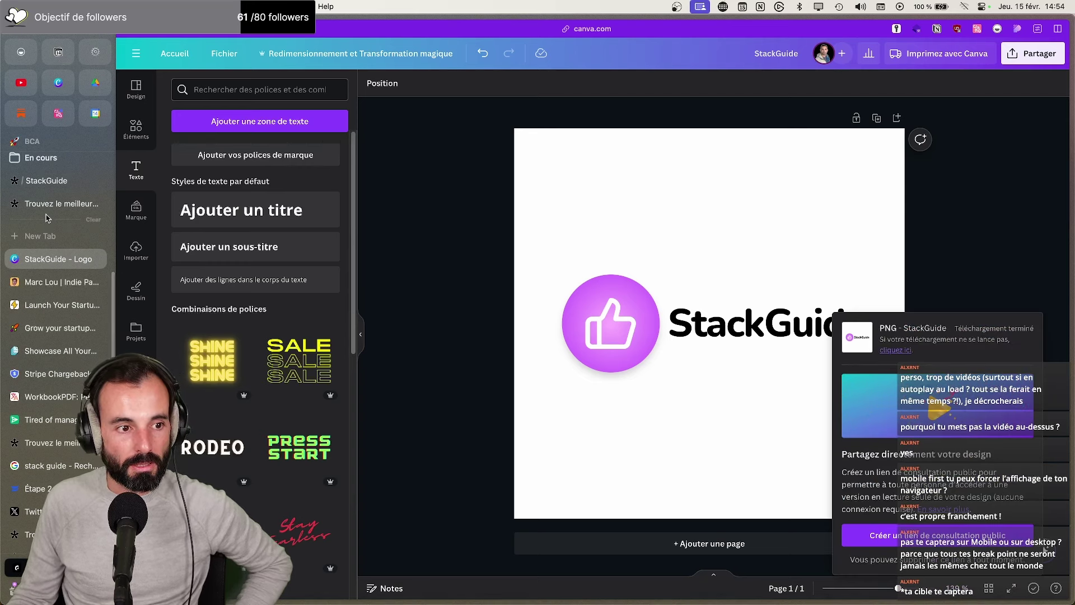
Switch to the StackGuide form in Tally, replace its logo with StackGuide.png from the Téléchargements folder, and preview the form
click(47, 181)
click(480, 130)
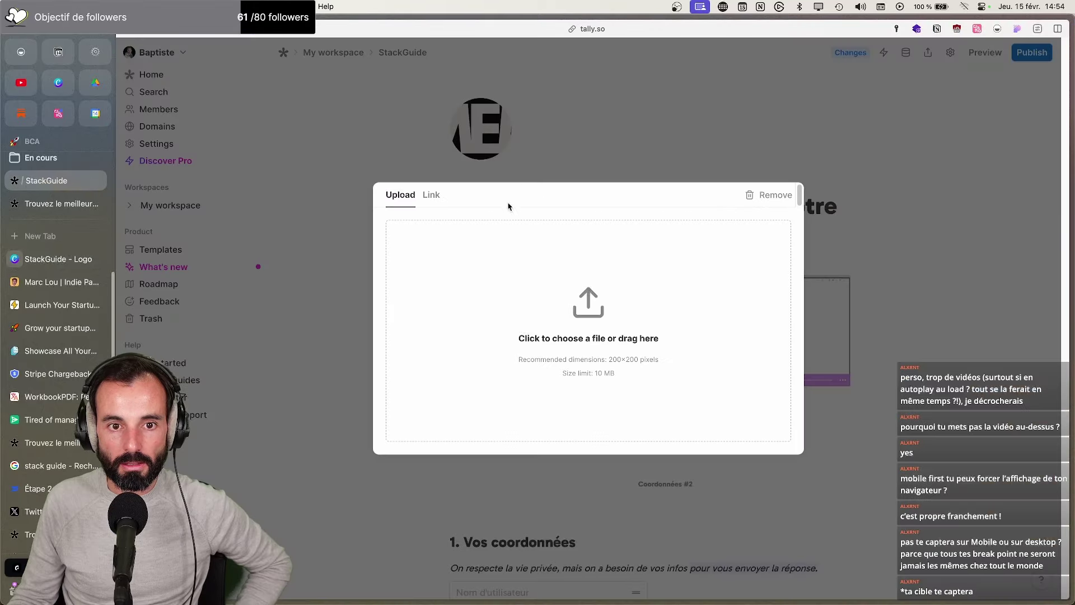
click(532, 301)
click(285, 335)
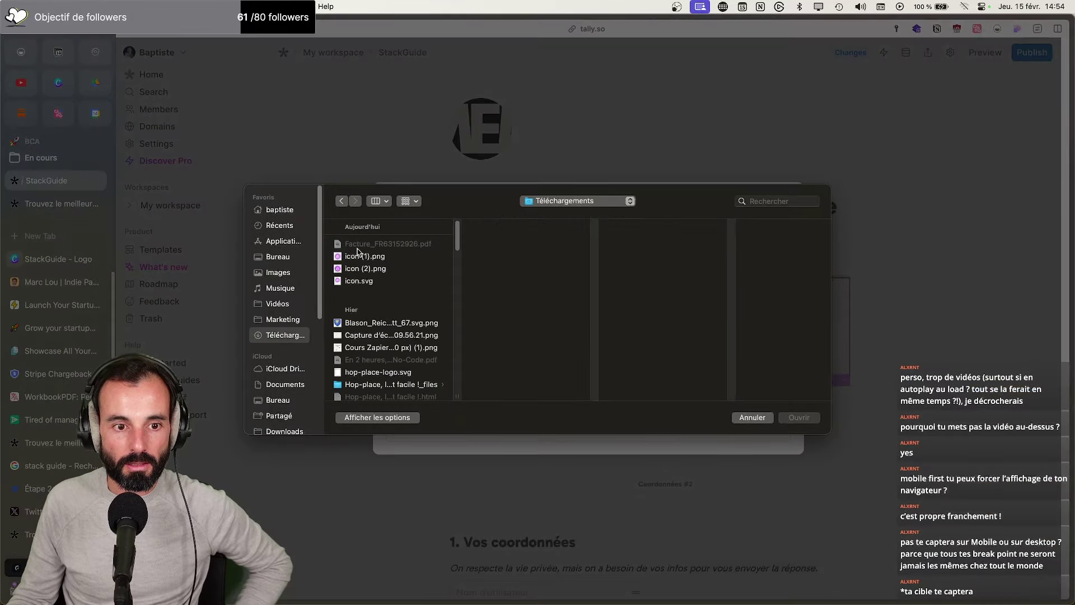
click(372, 296)
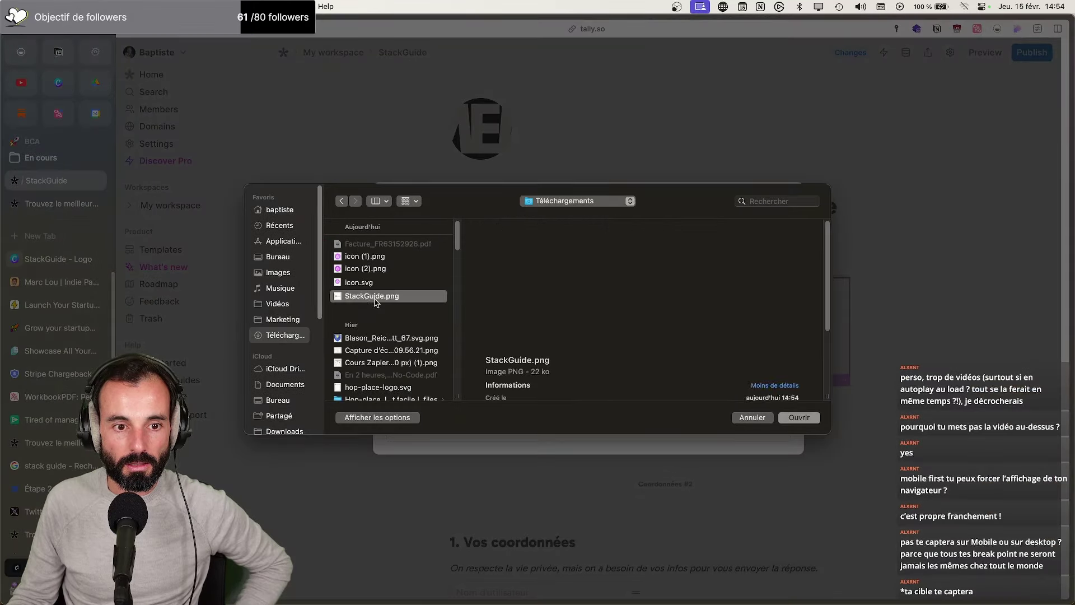
click(799, 418)
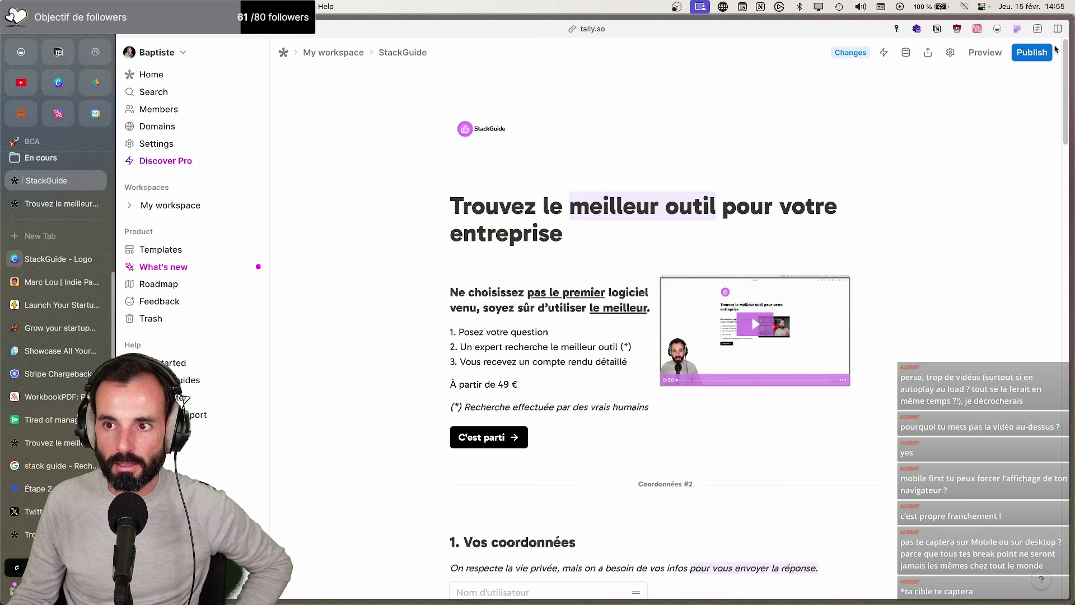
click(992, 53)
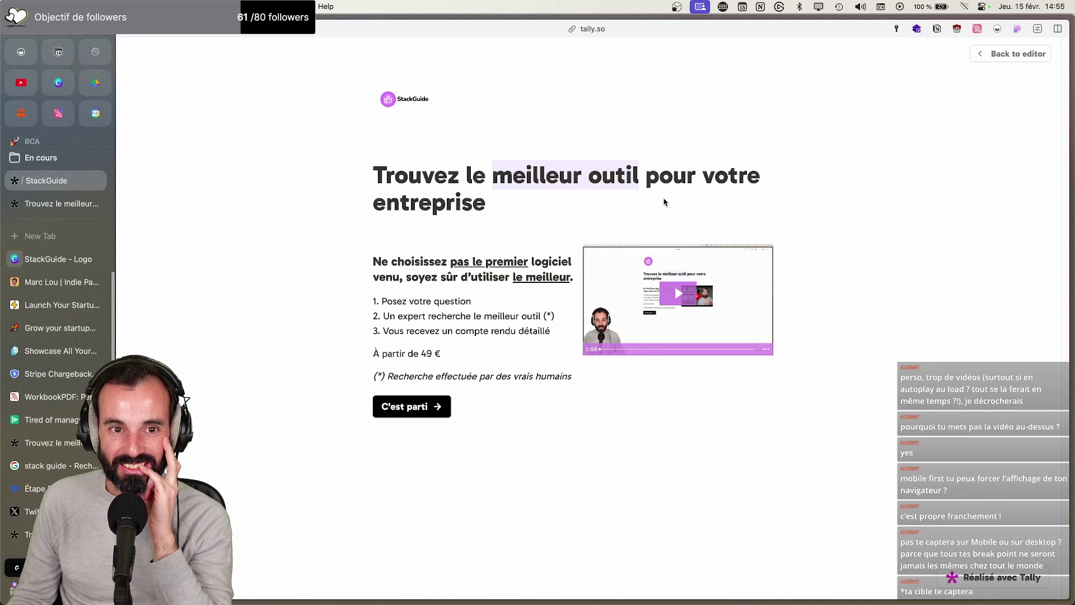
Compare the headers and logos on the ShipFast, LaunchViral, Indie Page and ByeDispute pages
click(56, 282)
click(48, 307)
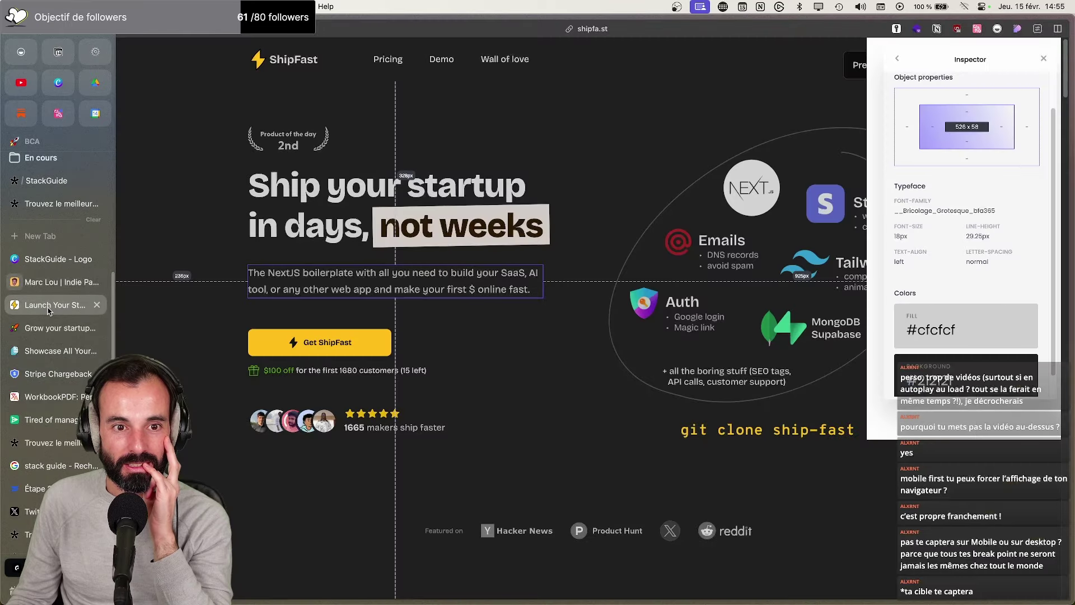
click(49, 331)
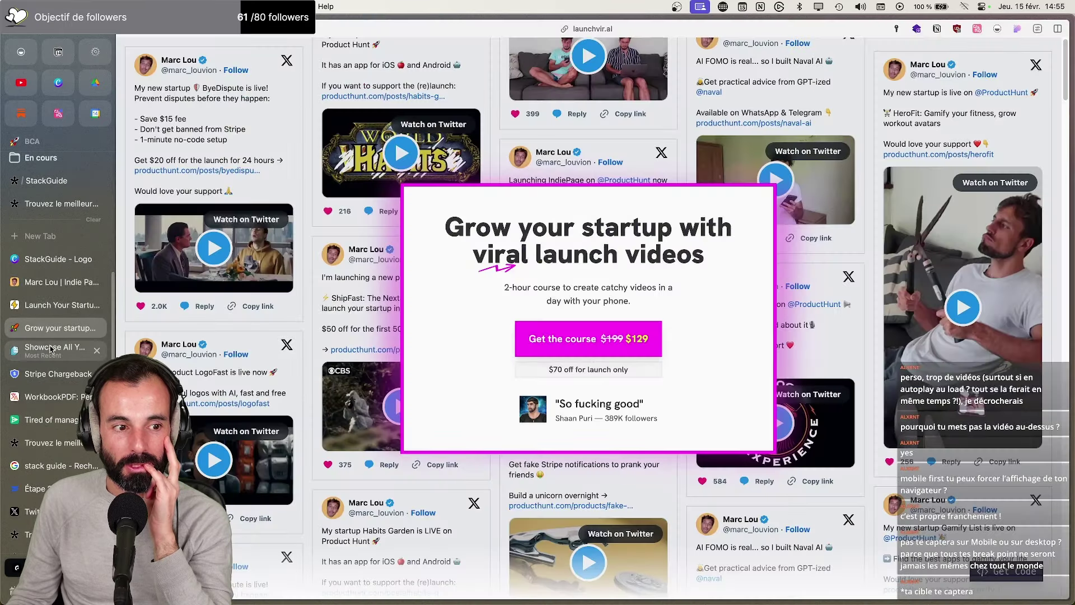
click(52, 352)
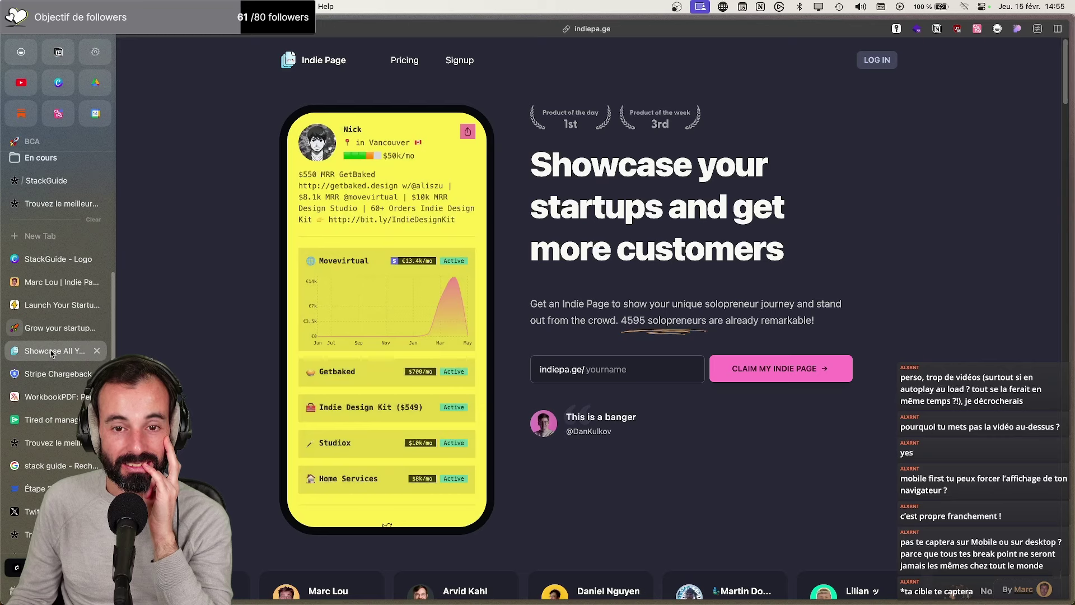
click(48, 375)
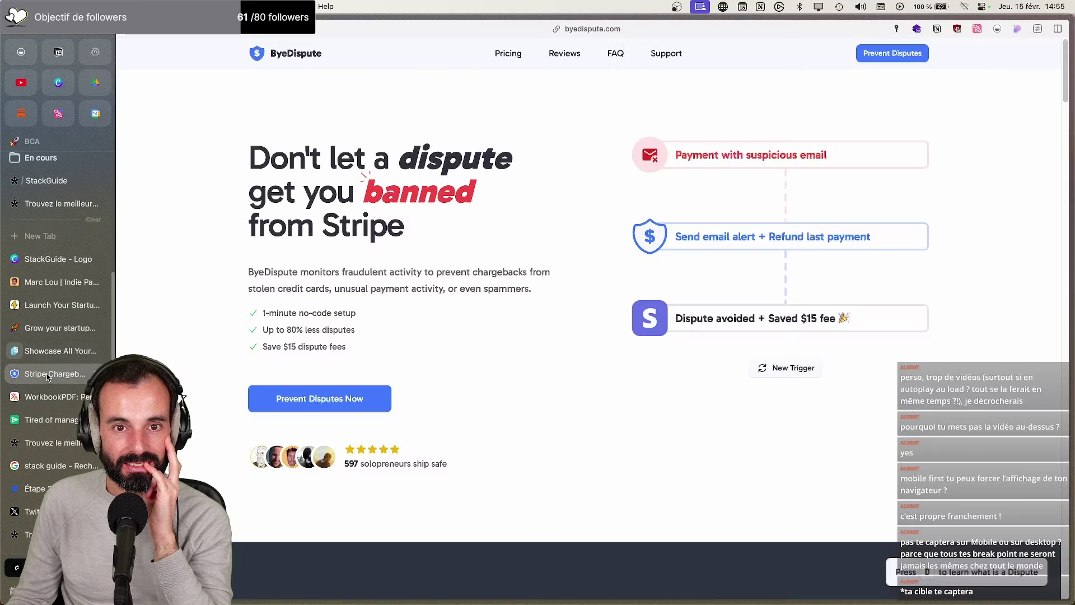
key(ctrl+Tab)
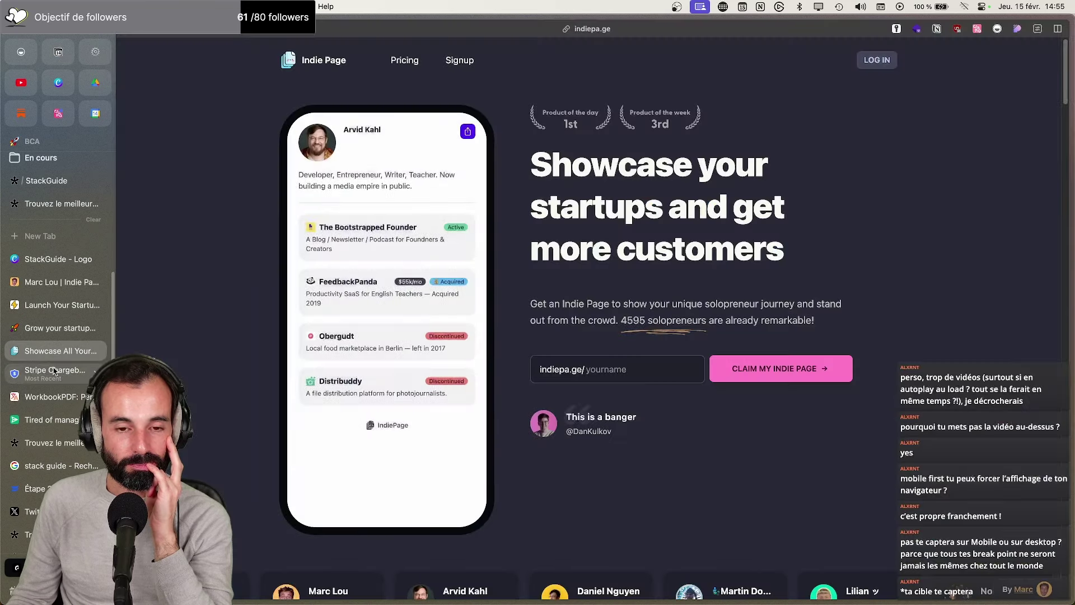
Switch back to the StackGuide form preview, check the contact details and software description pages, and return to the editor
click(56, 186)
click(432, 404)
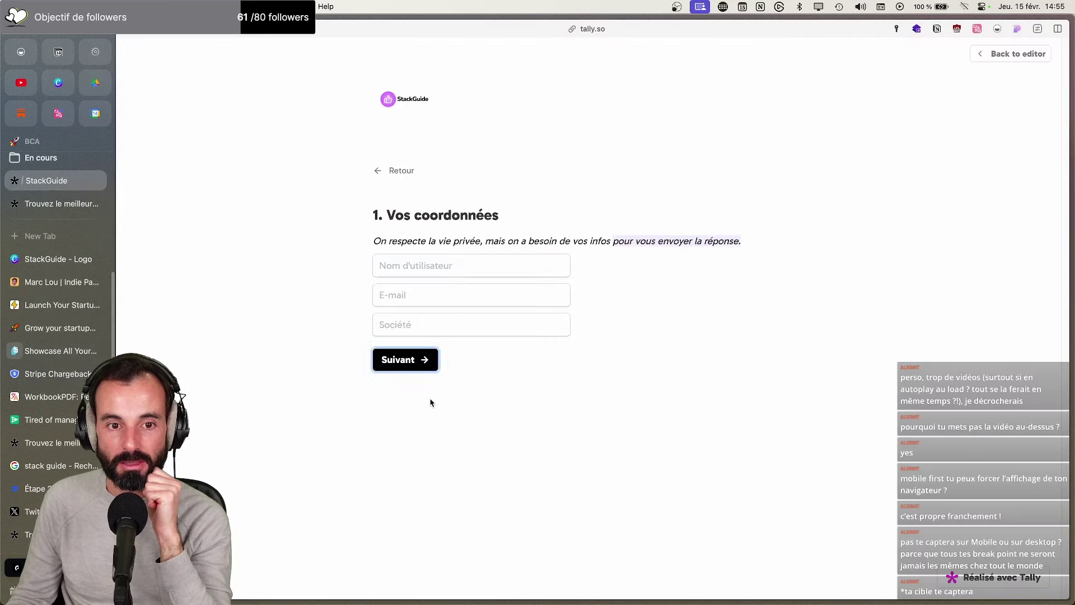
click(408, 367)
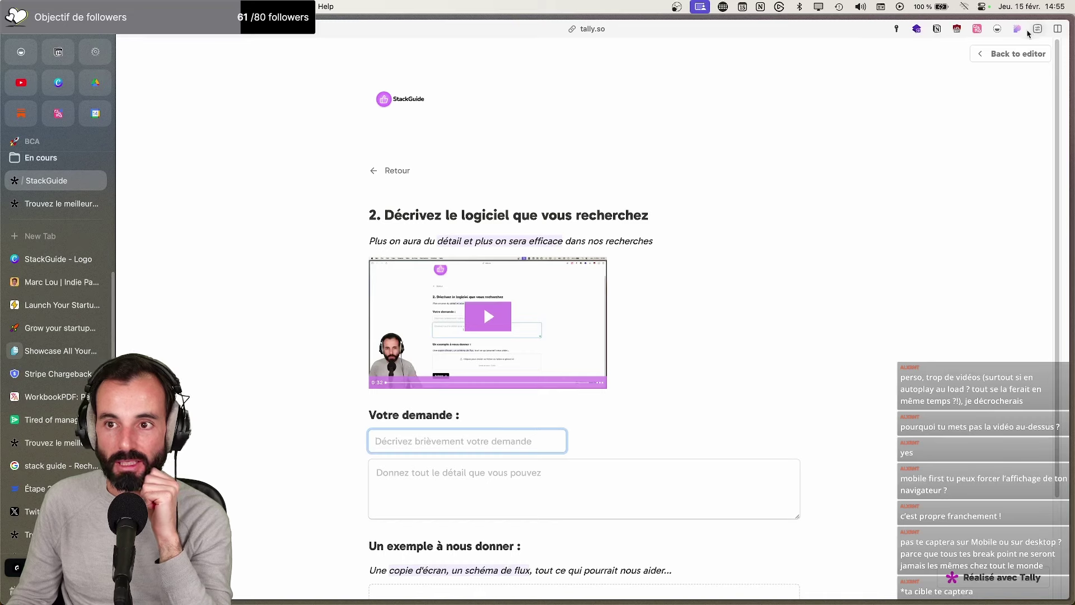
click(1013, 54)
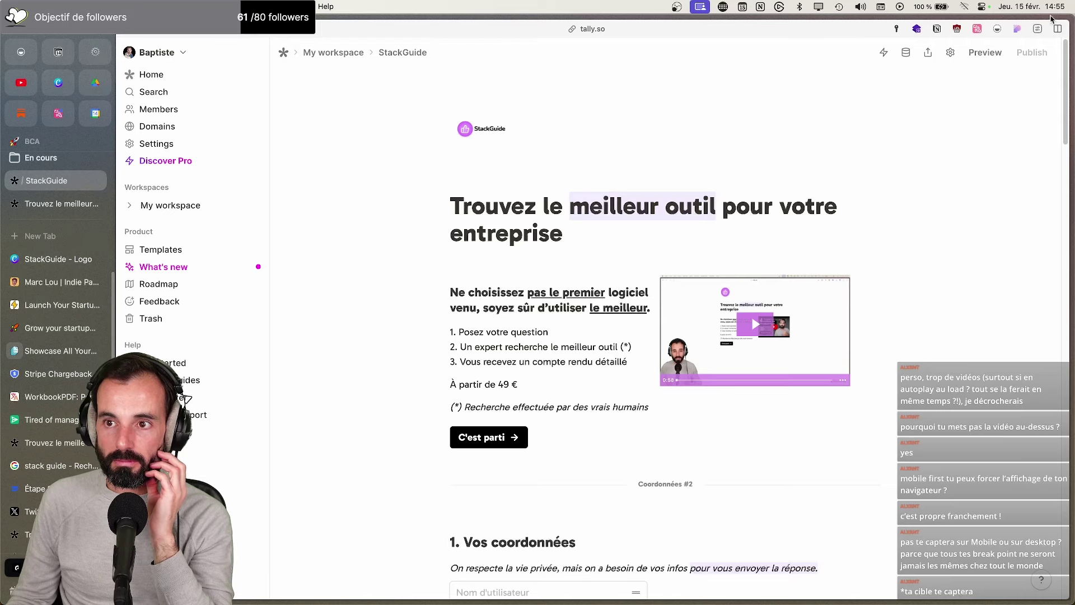
mouse_move(1056, 37)
drag(1070, 44, 983, 4)
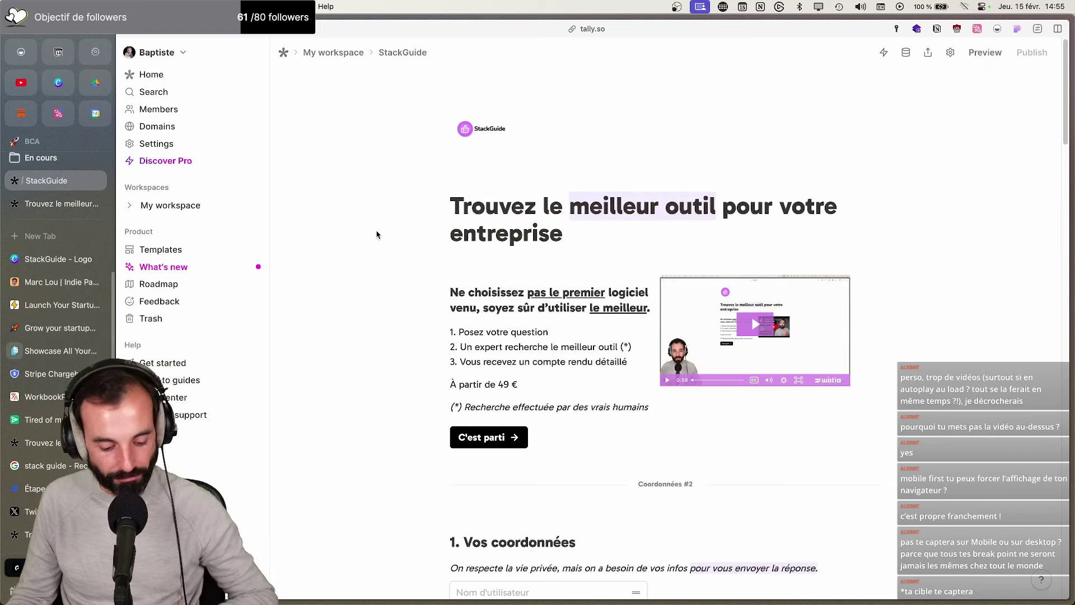
key(super+s)
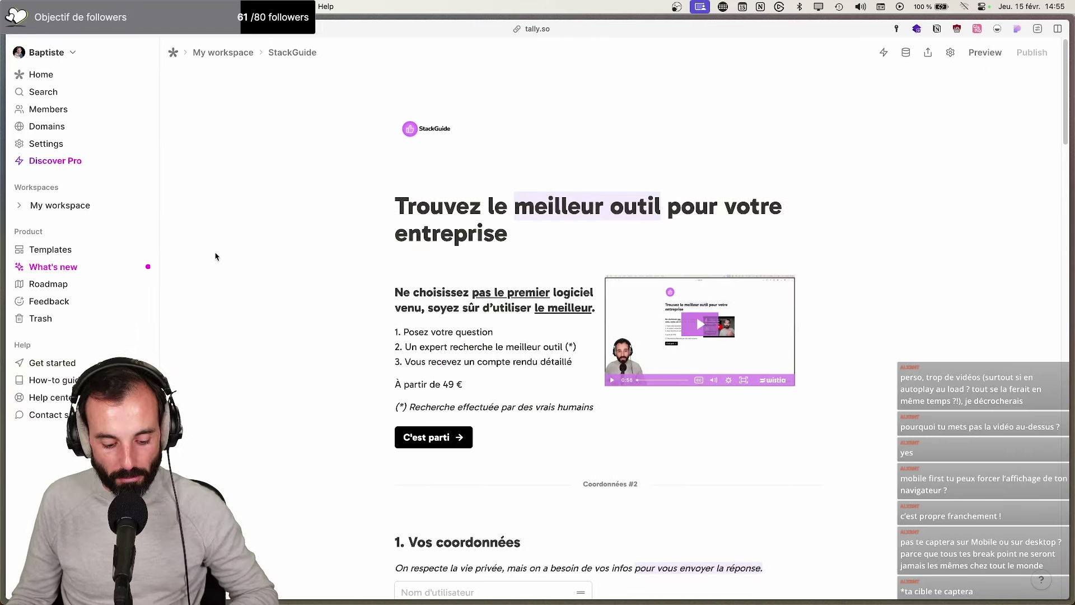
key(super+s)
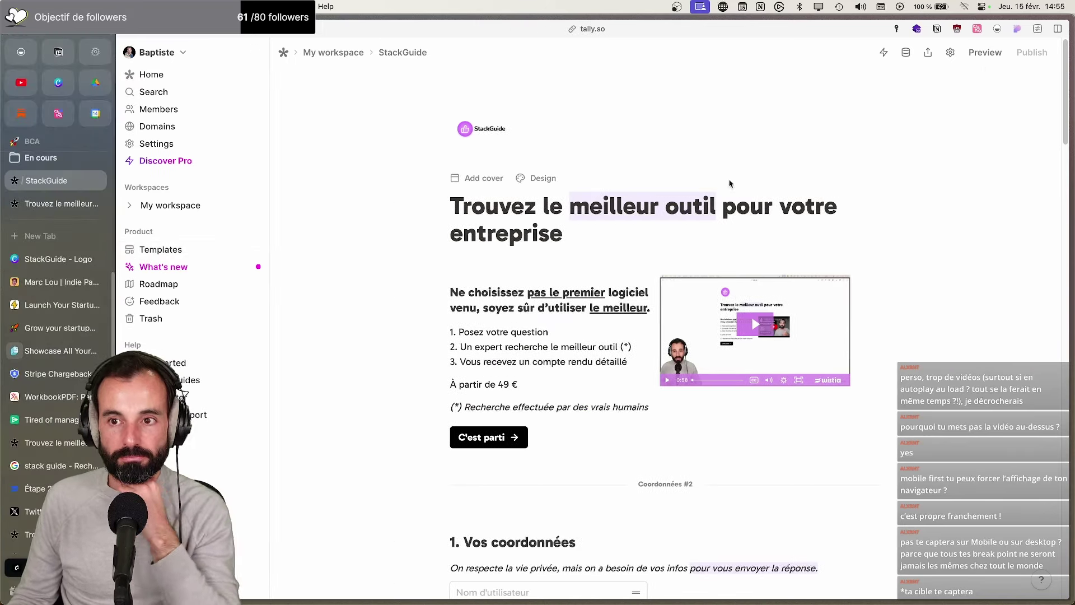
Preview the form from its opening page to the software description page, go back one page, and return to the editor
click(977, 52)
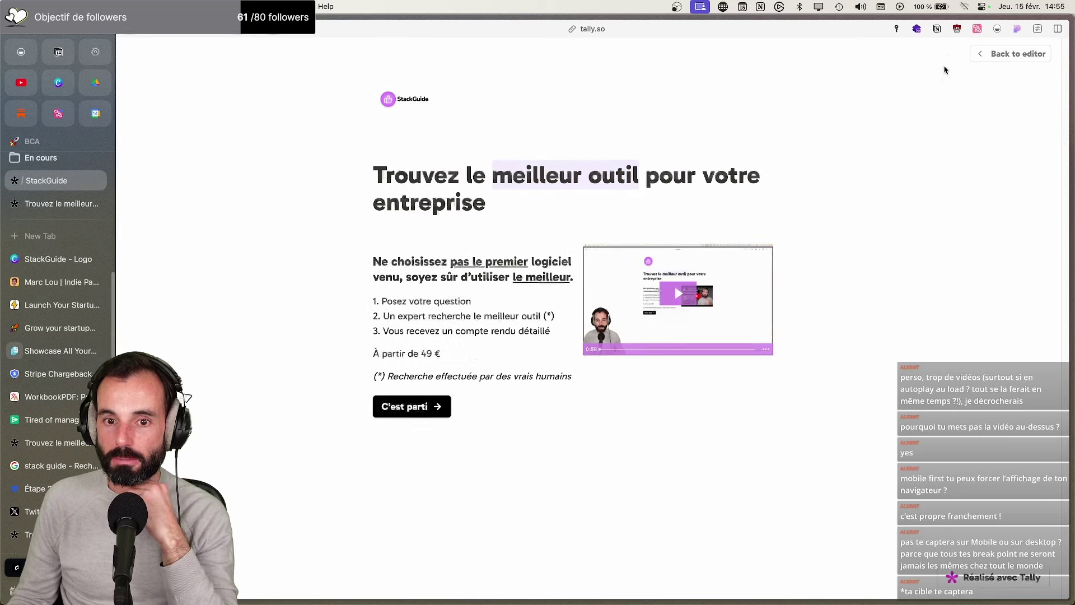
click(405, 413)
click(412, 369)
scroll(420, 371, down, 3)
scroll(423, 371, up, 3)
click(400, 172)
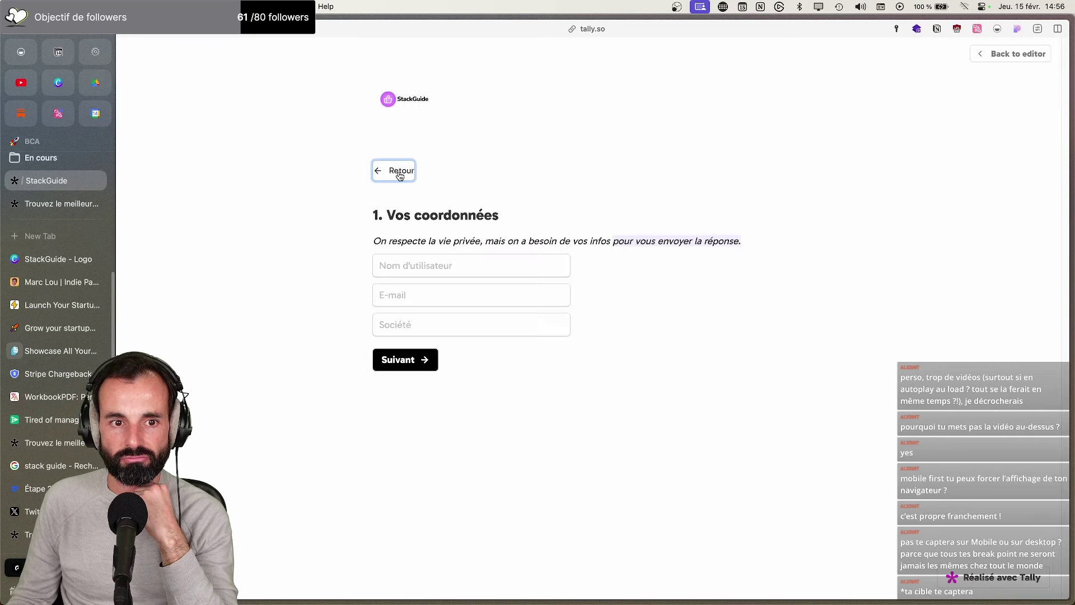
click(1034, 50)
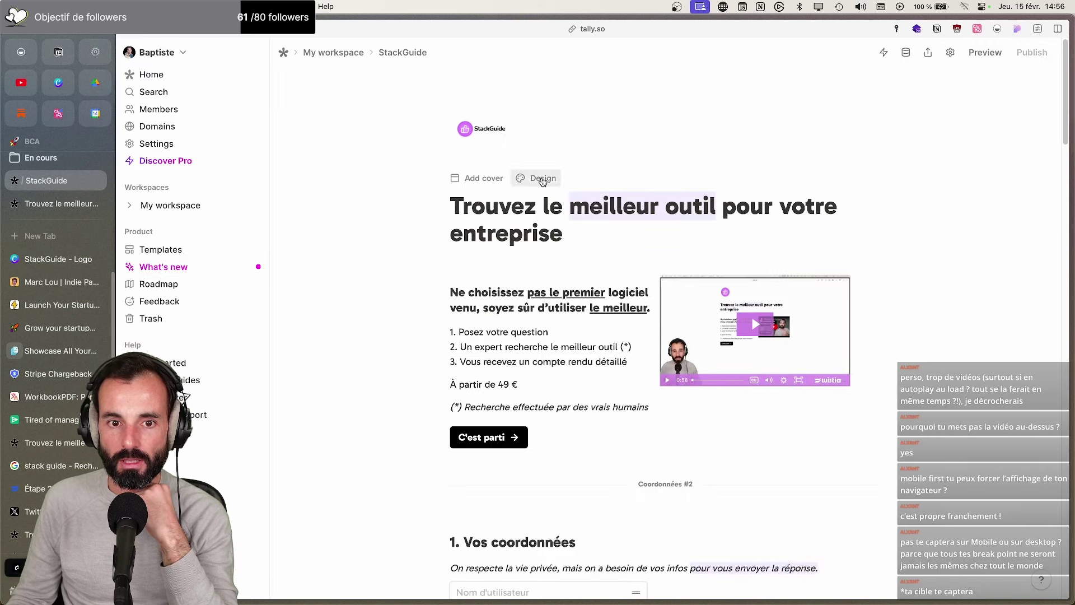
Add a cover above the form's logo and title
click(473, 178)
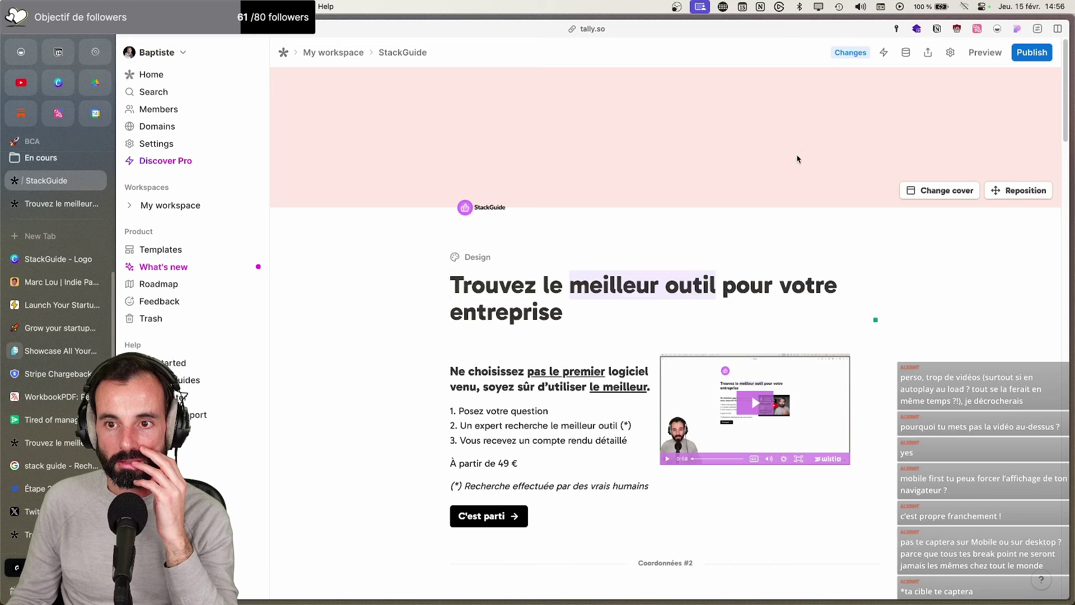
Change the form's font to Nunito in its design settings and publish the form
click(469, 261)
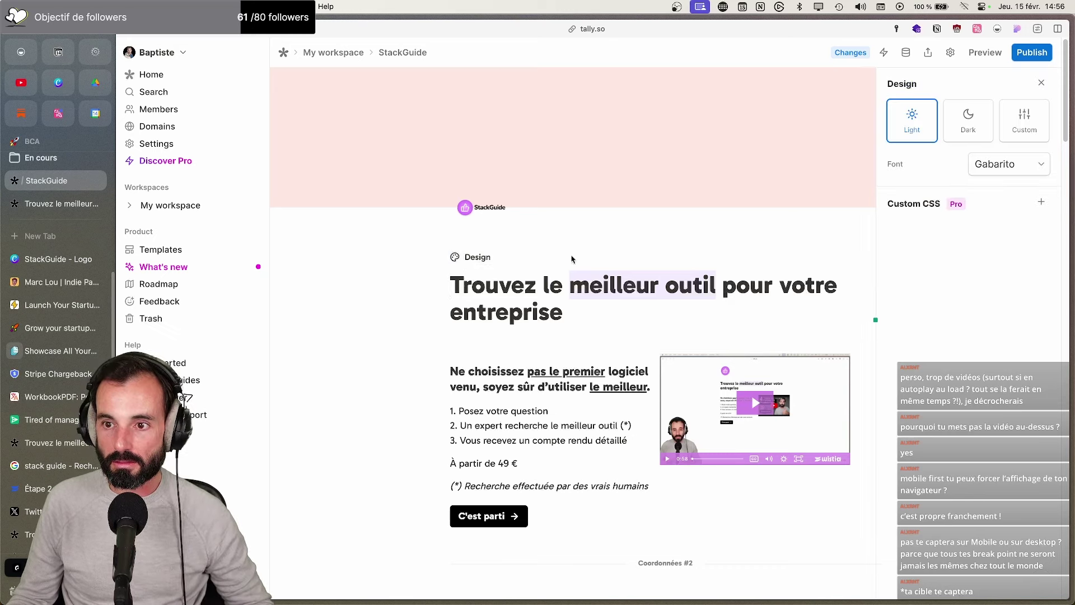
click(1029, 164)
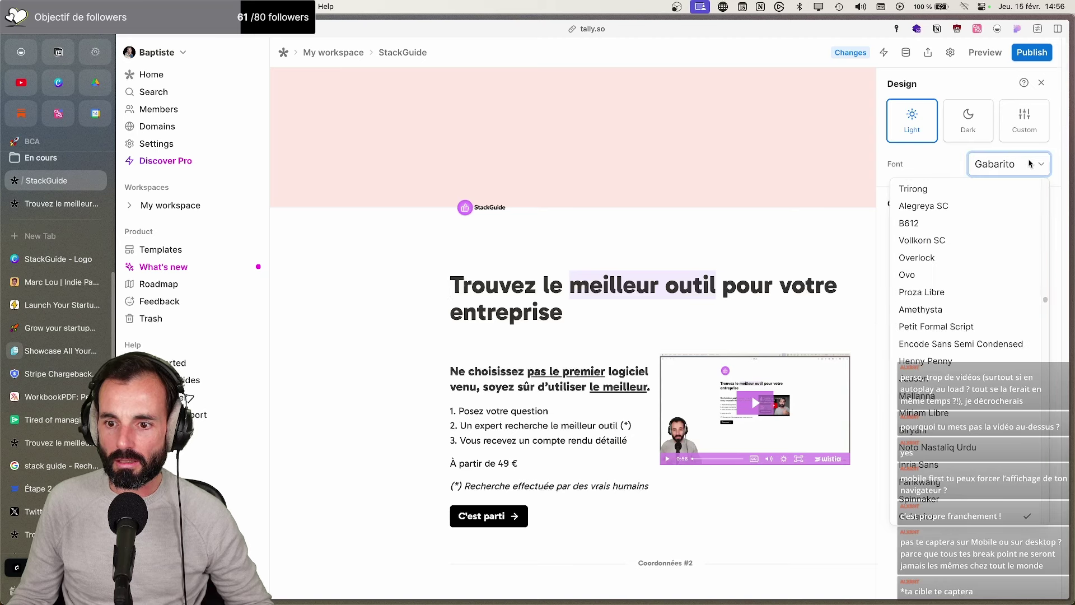
text(nu)
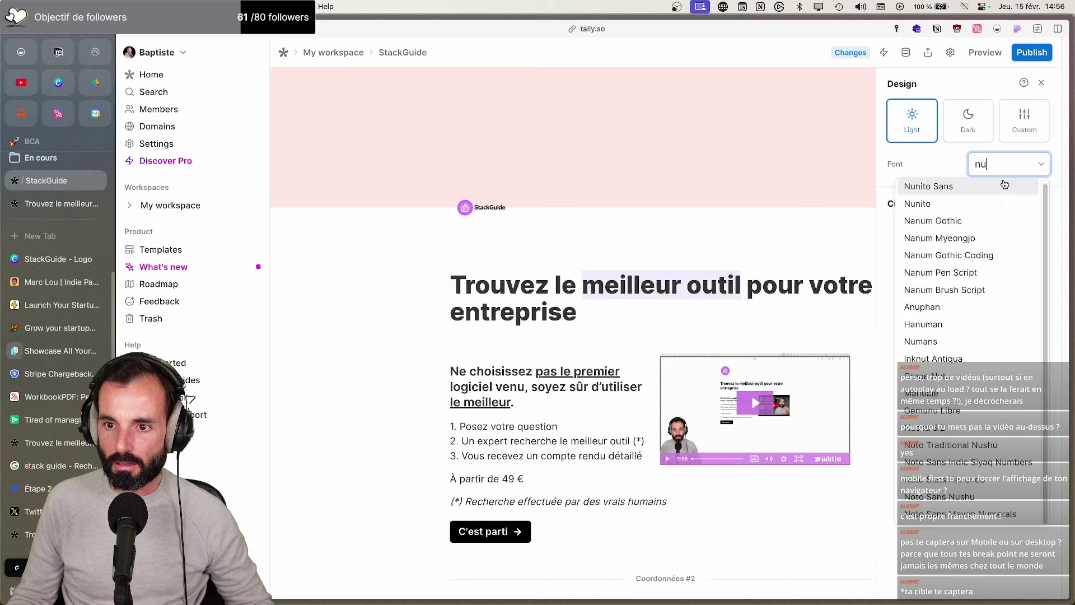
click(951, 203)
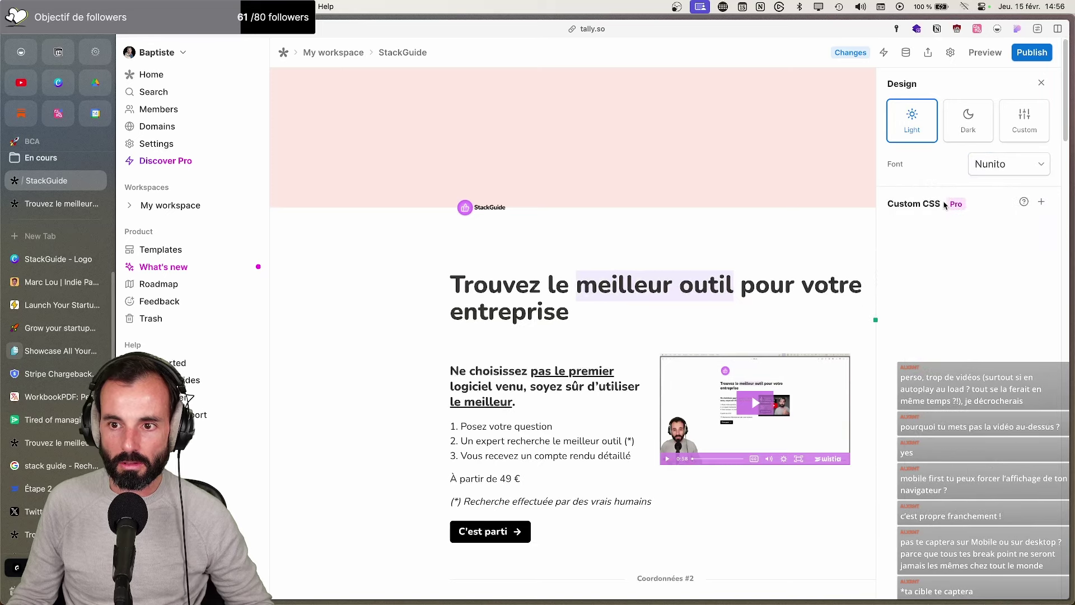
click(1041, 56)
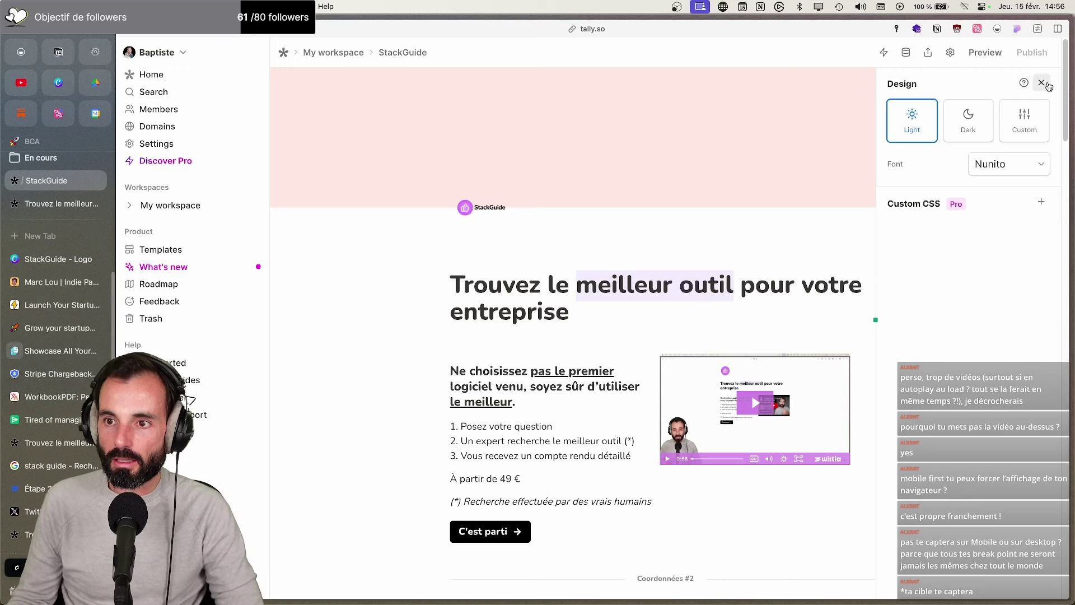
click(1042, 82)
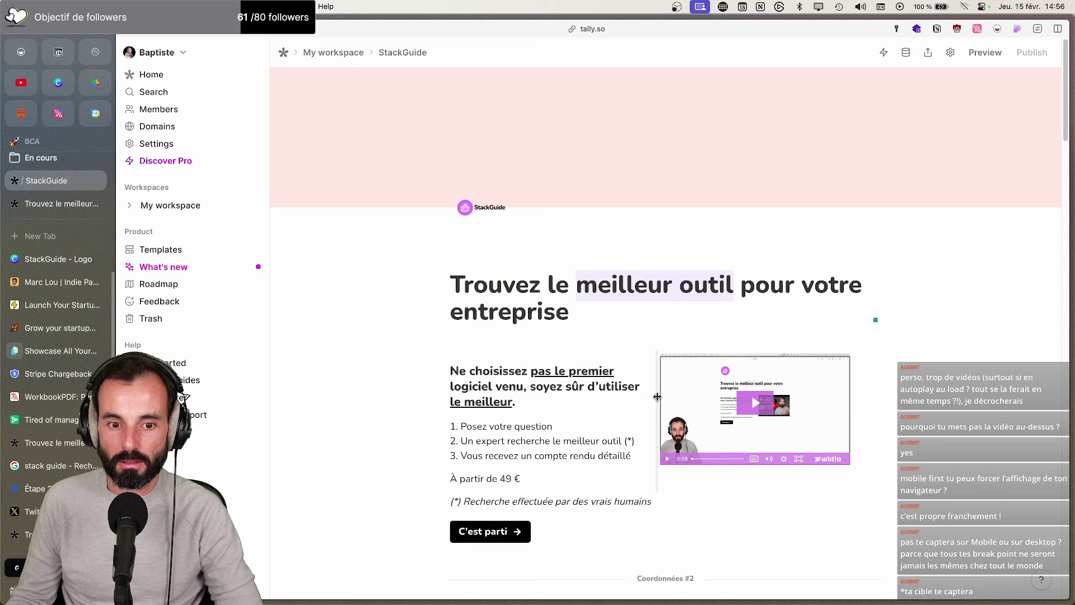
Slightly widen the intro text column beside the video and remove the form's pink cover
mouse_move(657, 397)
mouse_down()
mouse_move(709, 396)
mouse_move(674, 396)
mouse_up()
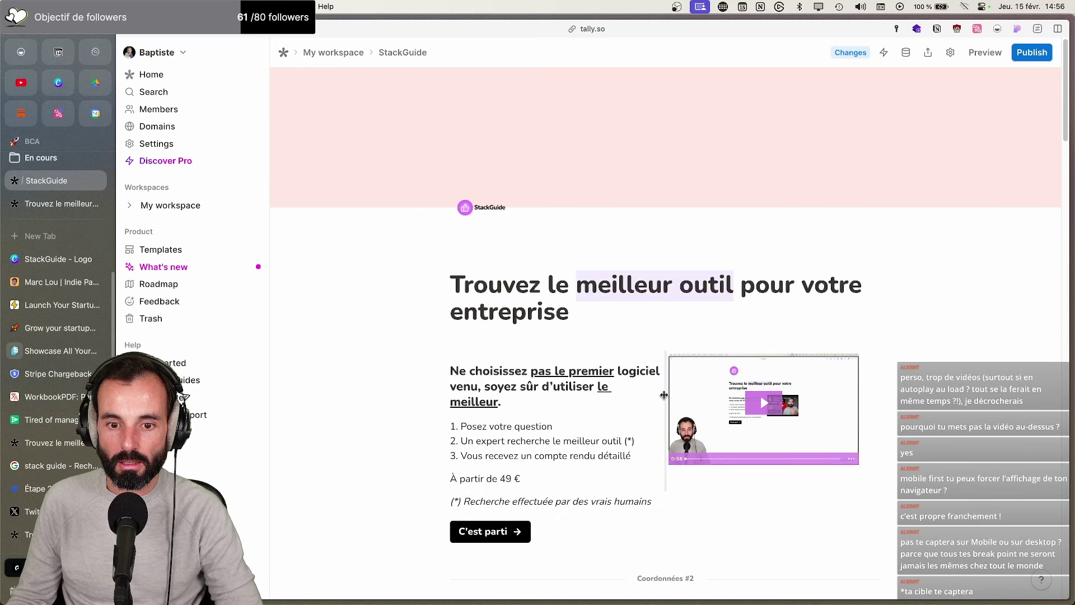
scroll(778, 348, down, 4)
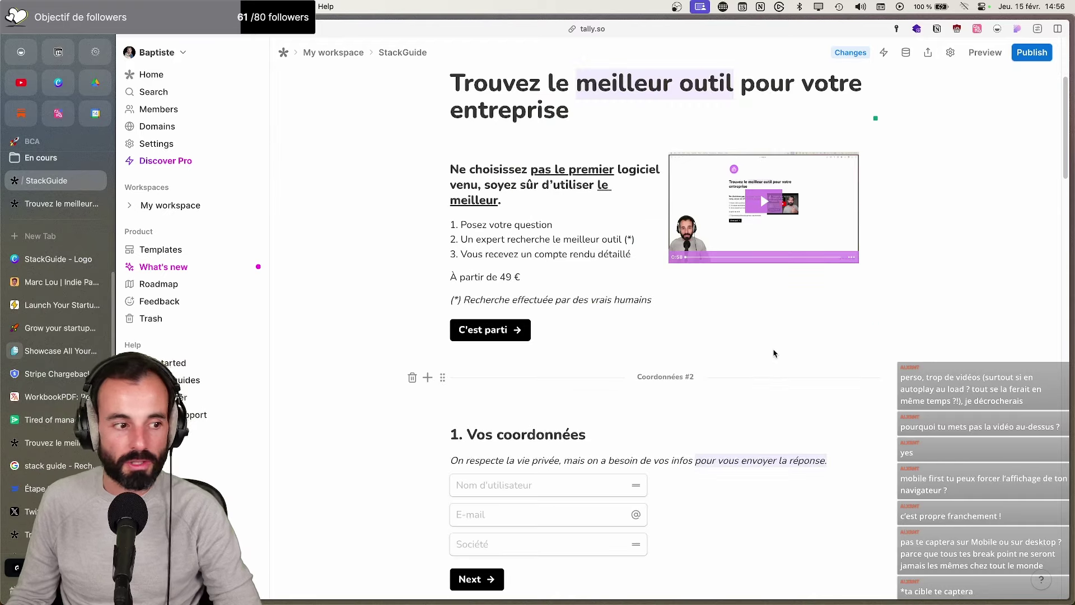
scroll(772, 352, up, 4)
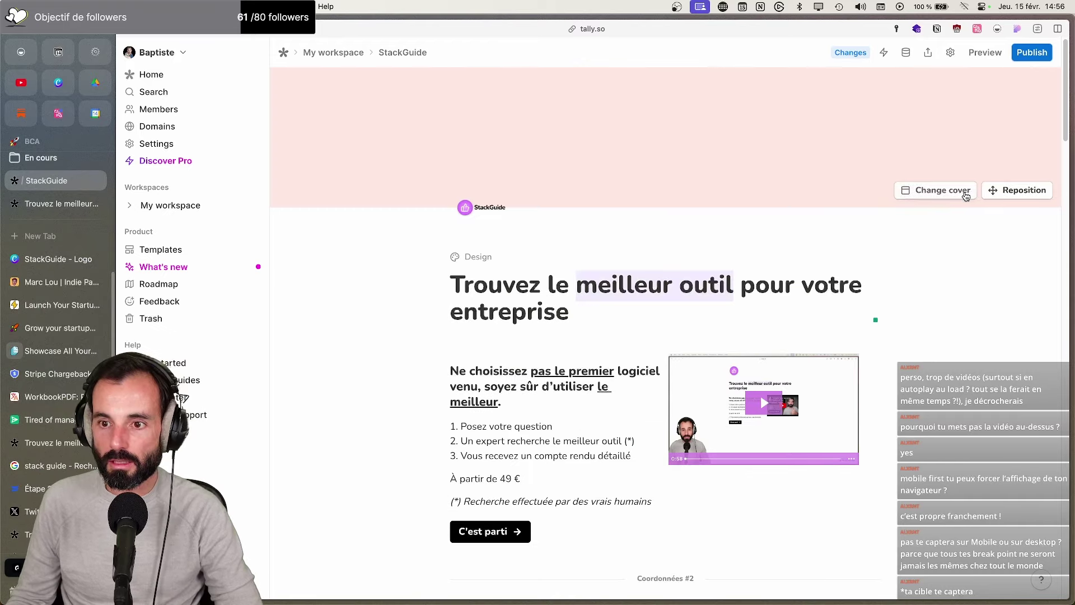
click(943, 192)
click(770, 196)
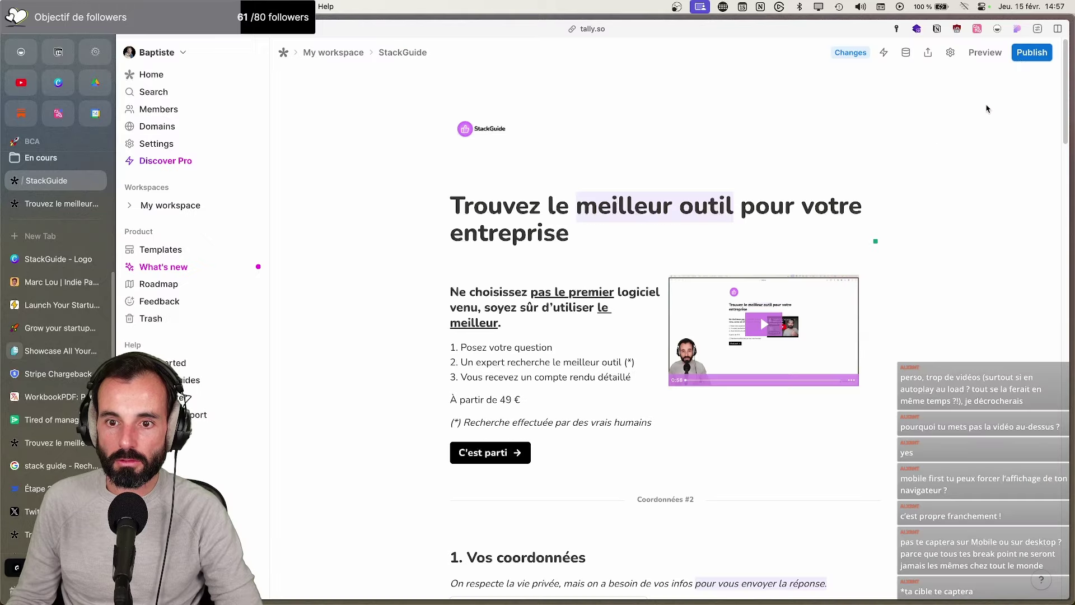
key(ctrl+shift+equal)
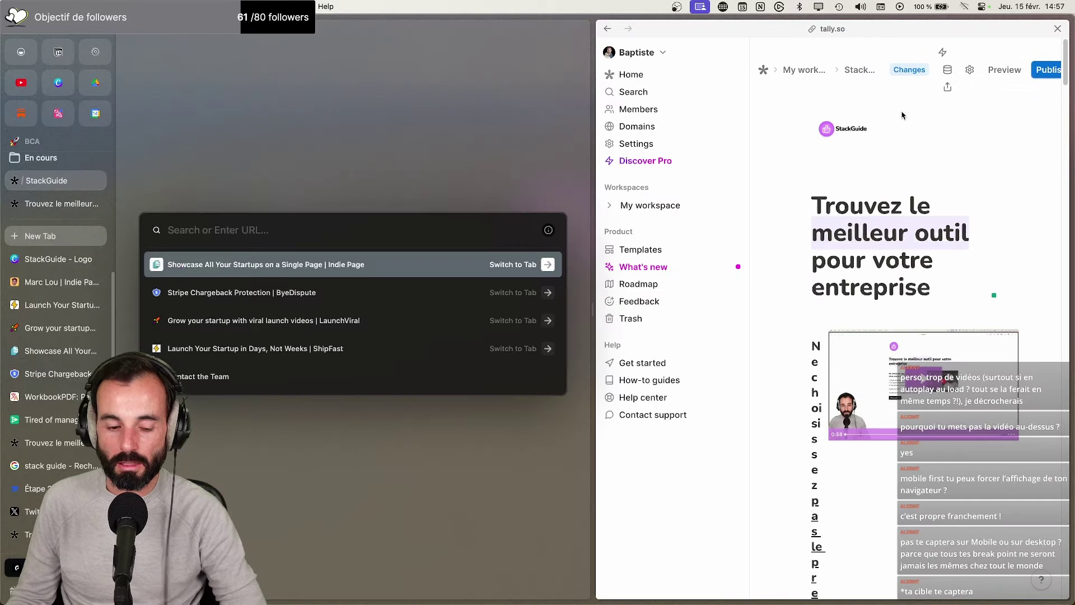
key(Escape)
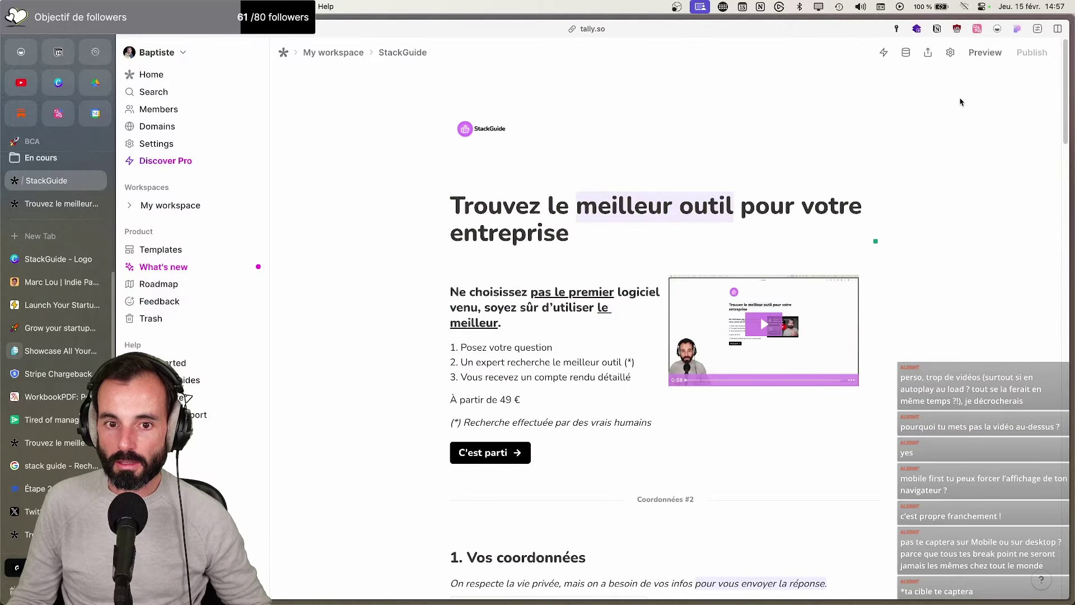
Preview the form page by page up to the options page, checking the font and layout, and return to the editor
click(986, 52)
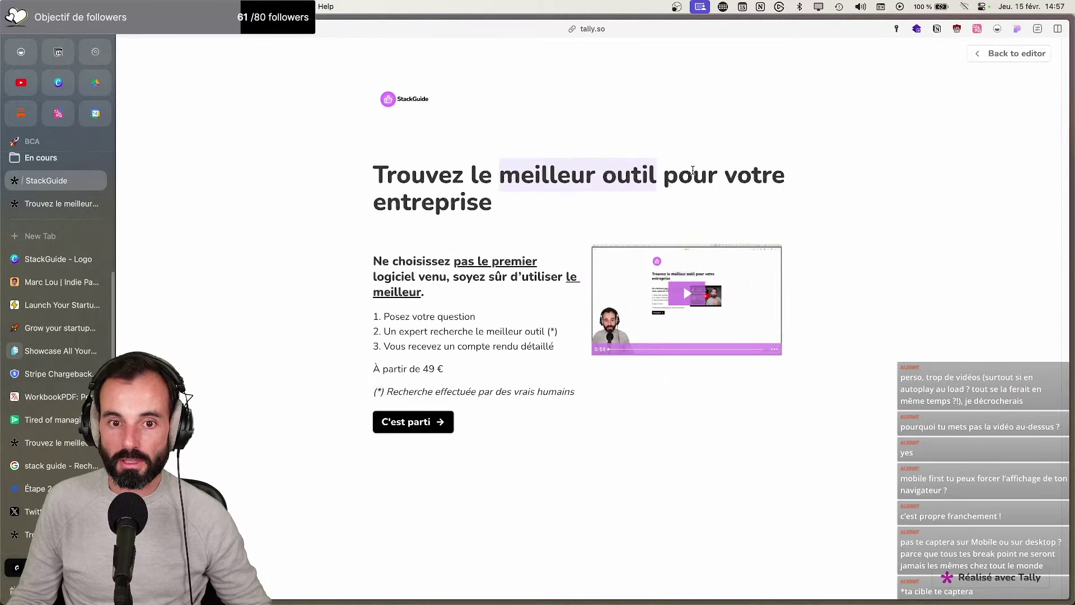
click(427, 421)
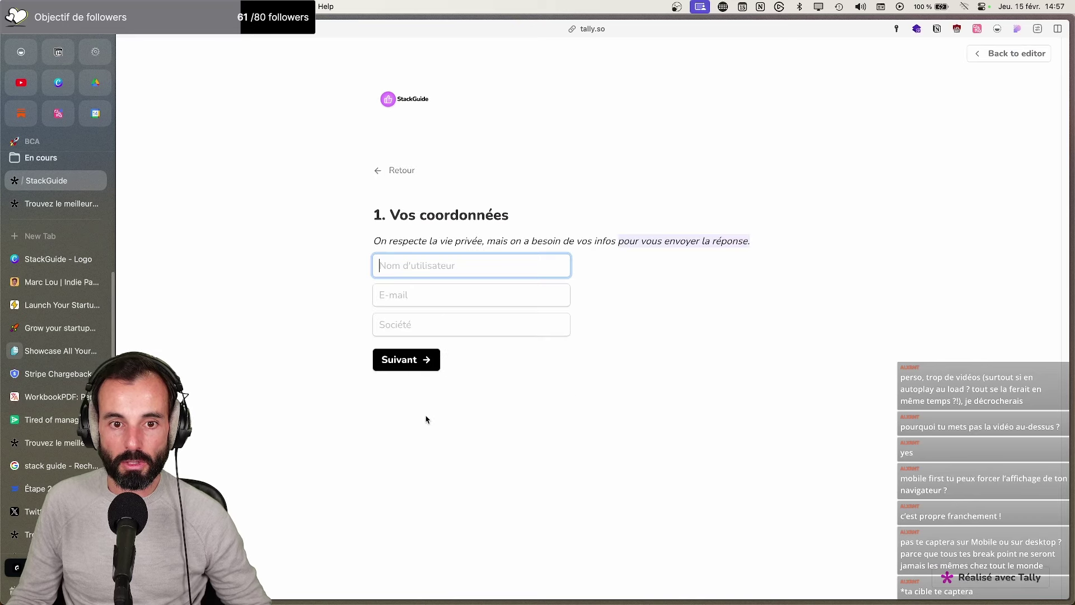
click(428, 363)
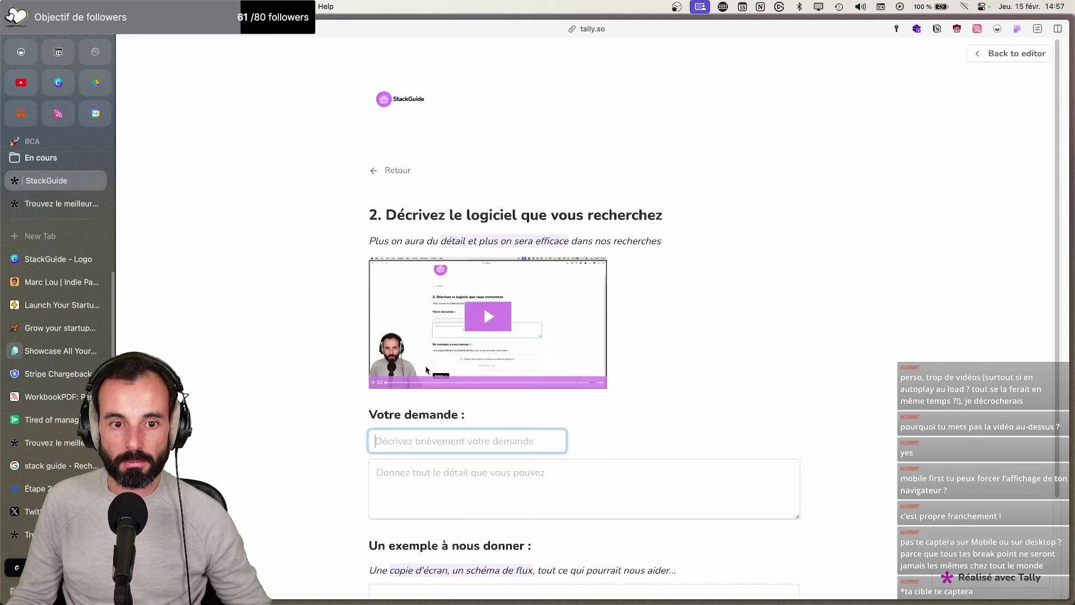
scroll(427, 371, down, 3)
click(418, 551)
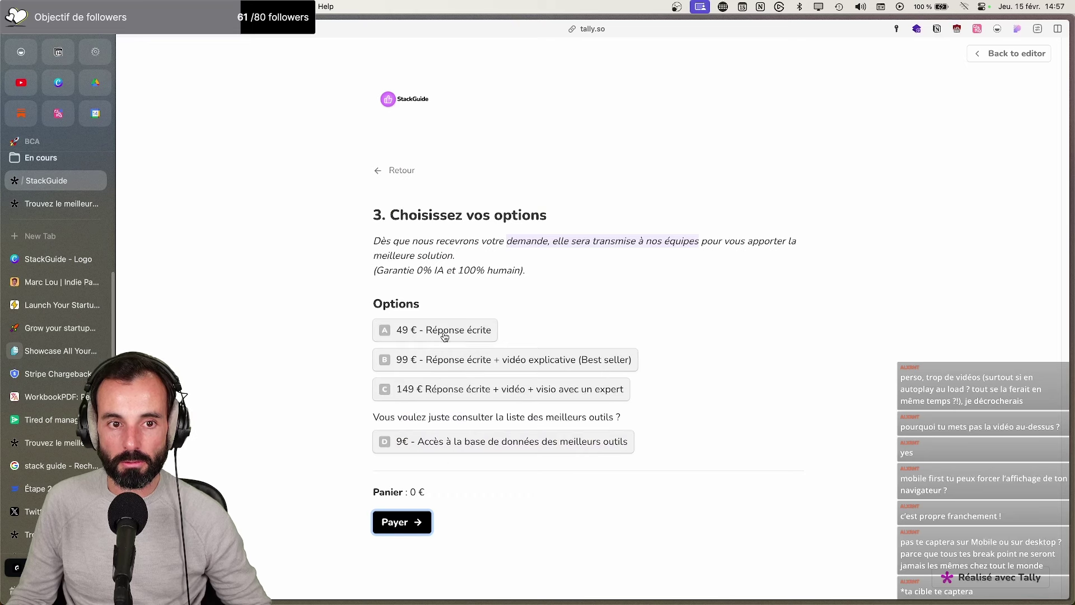
click(398, 178)
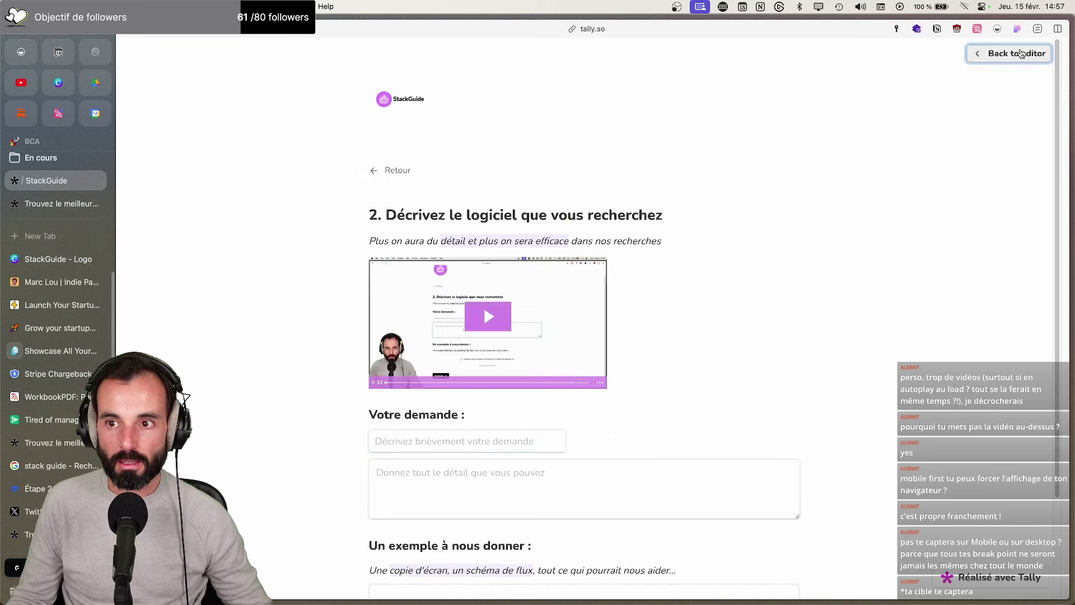
click(986, 54)
Set the color of the 49 € and 99 € options to purple on the options page
scroll(448, 481, down, 20)
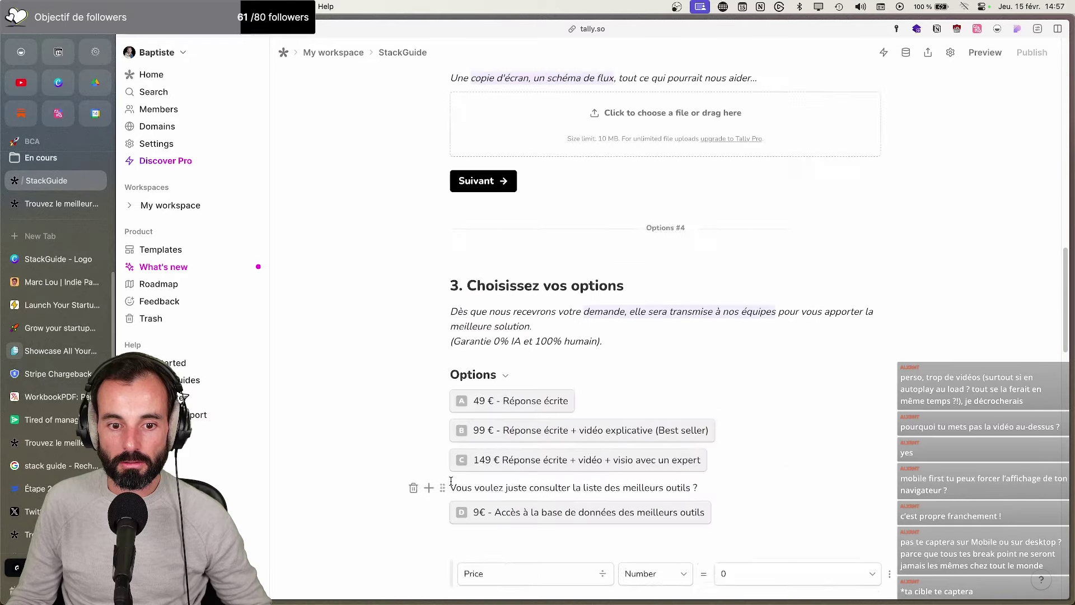
click(443, 221)
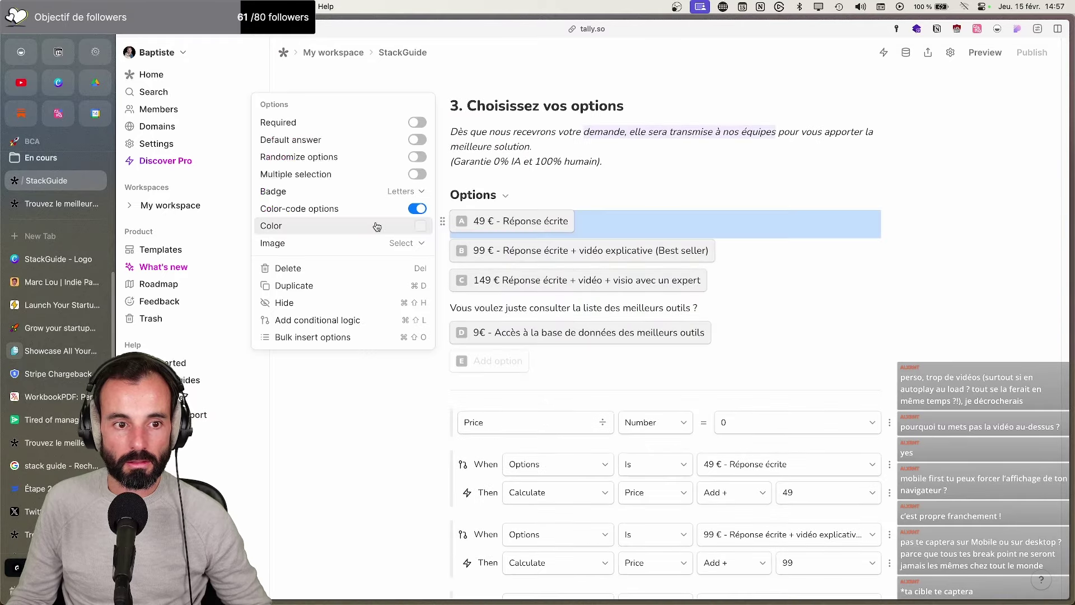
click(419, 226)
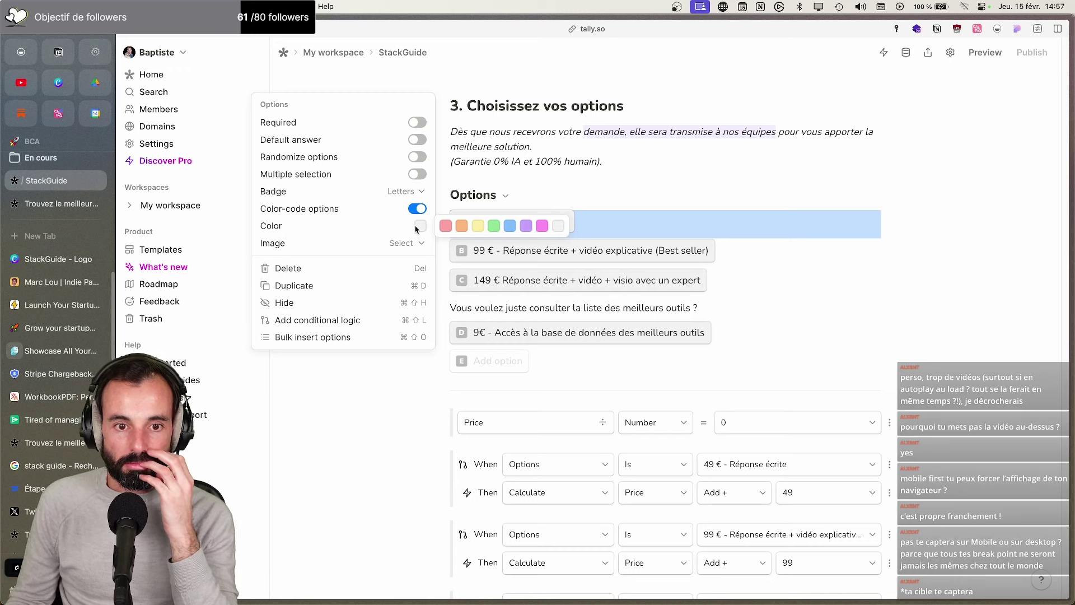
click(527, 226)
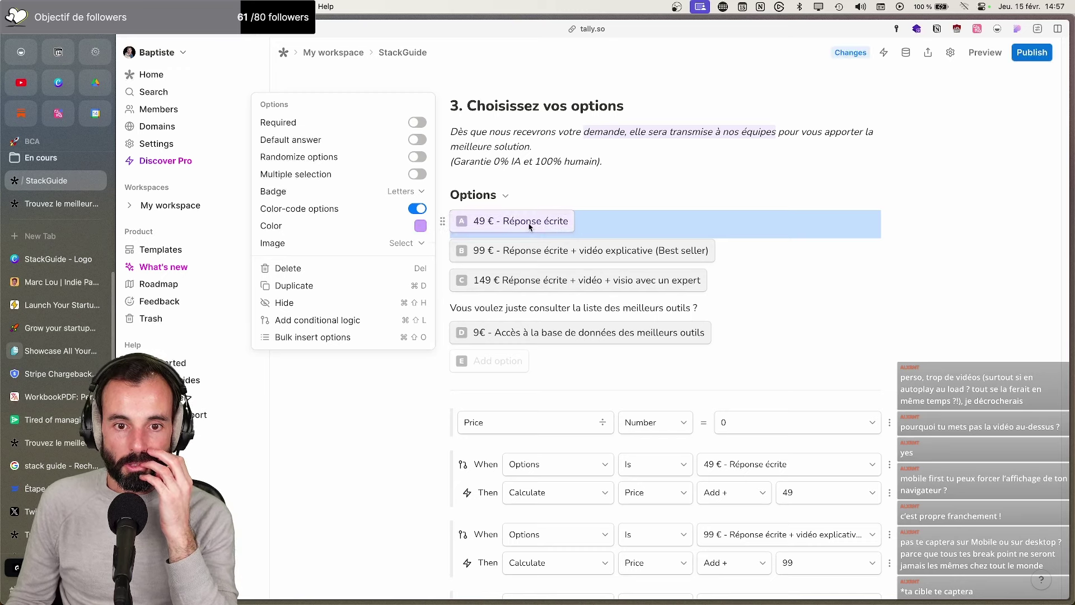
click(453, 253)
click(443, 251)
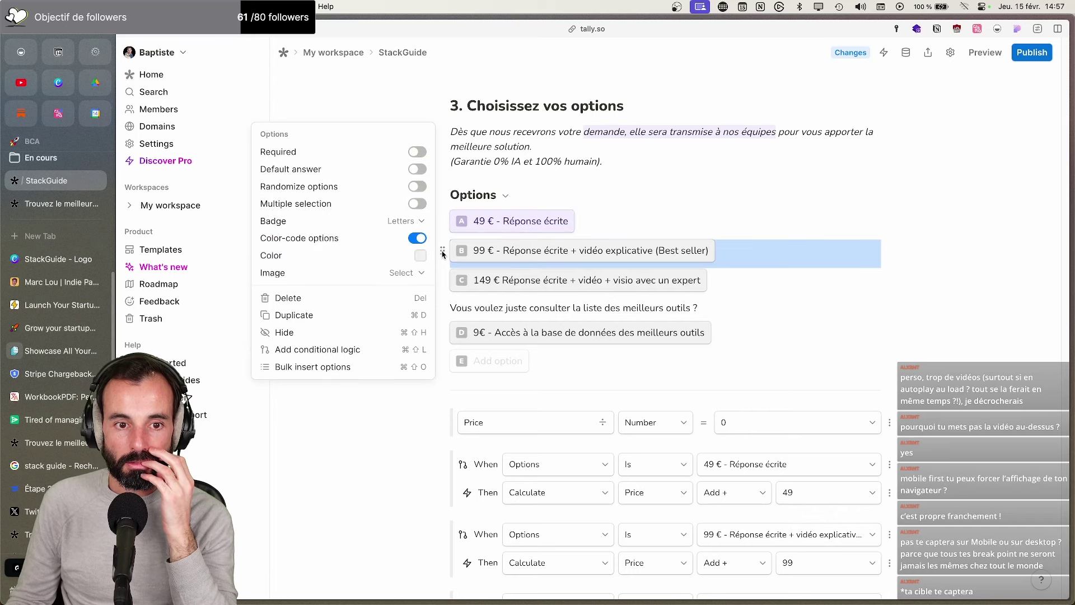
mouse_move(432, 256)
click(525, 256)
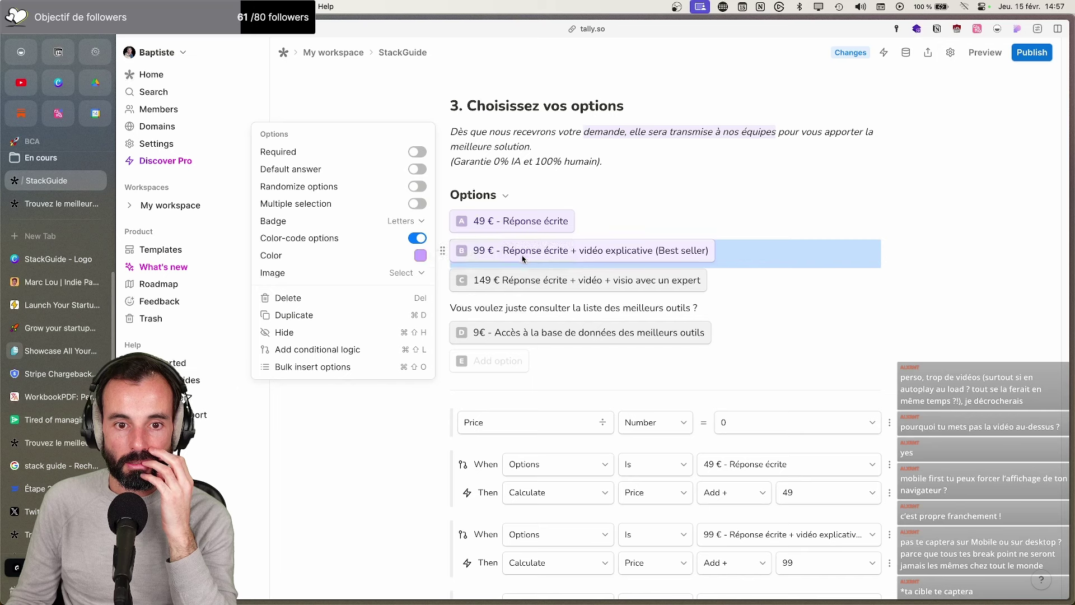
Set the color of the 149 € and 9 € options to purple as well
click(442, 280)
mouse_move(434, 282)
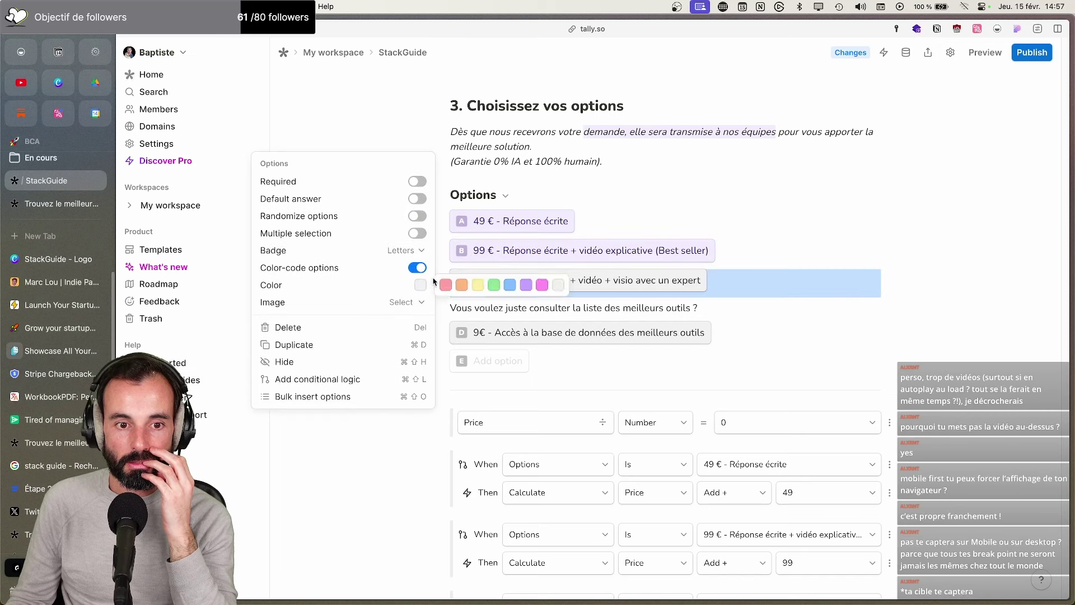
click(526, 285)
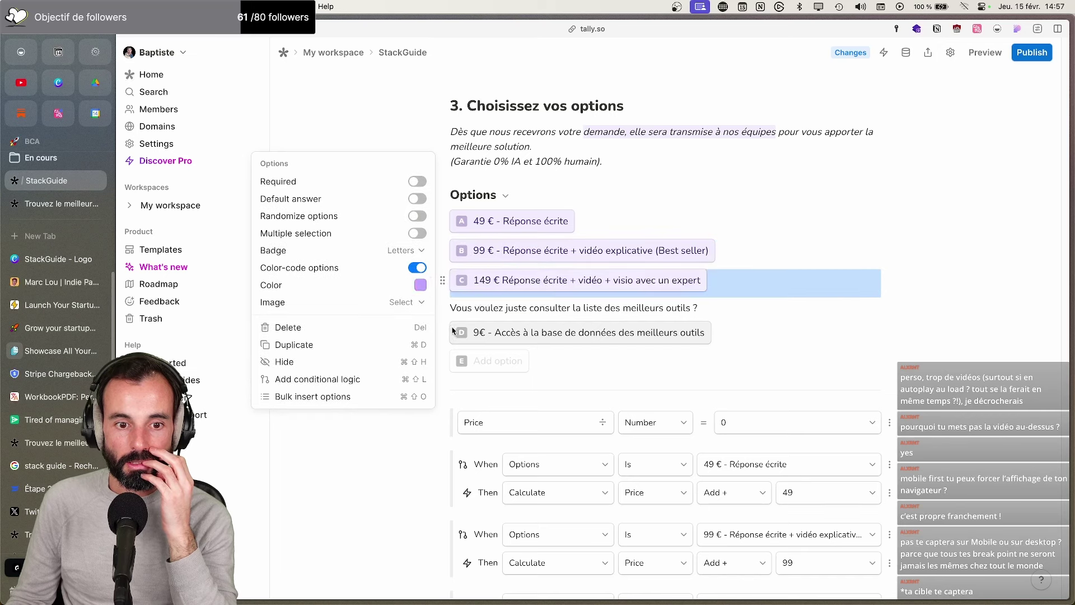
click(443, 334)
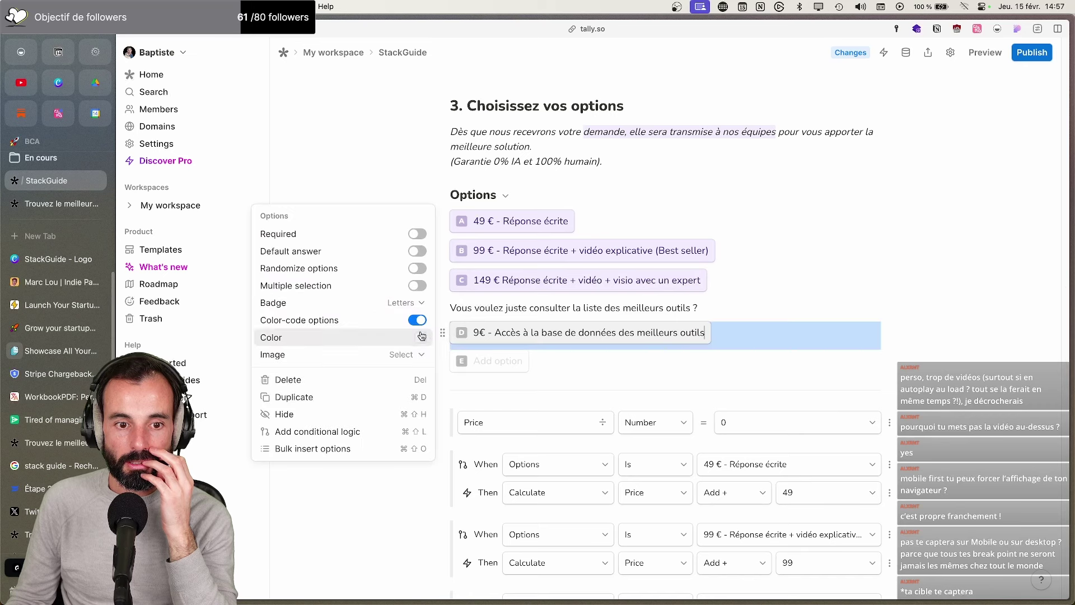
mouse_move(423, 337)
click(526, 336)
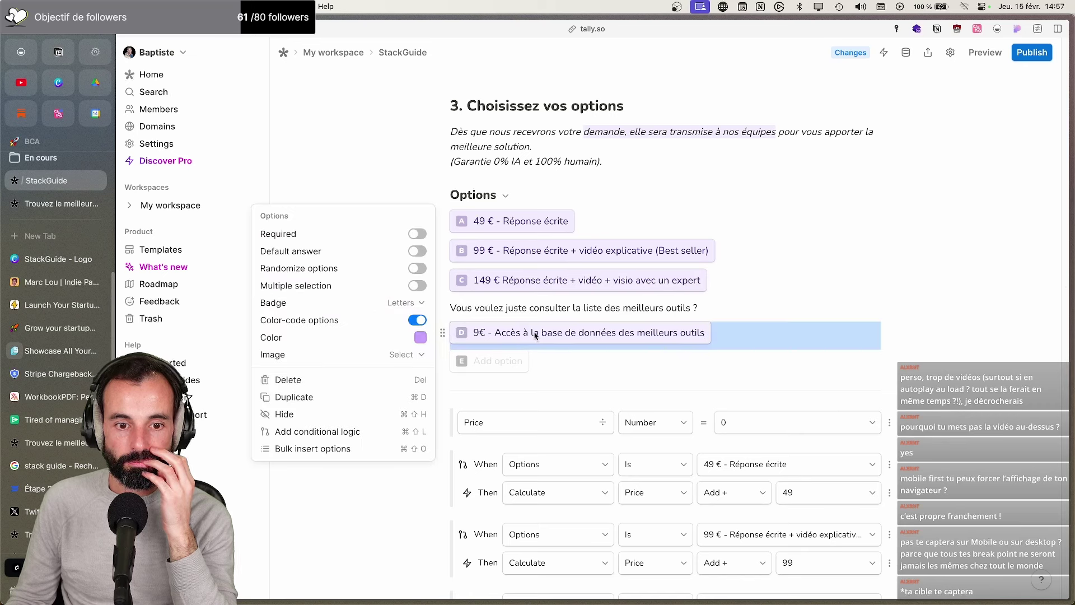
click(415, 253)
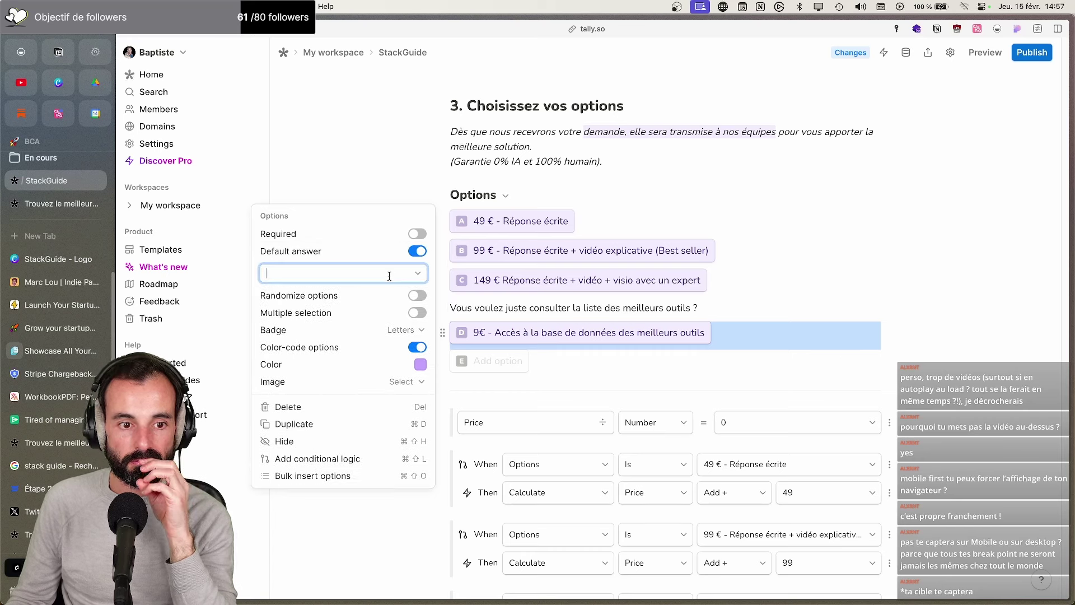
click(420, 275)
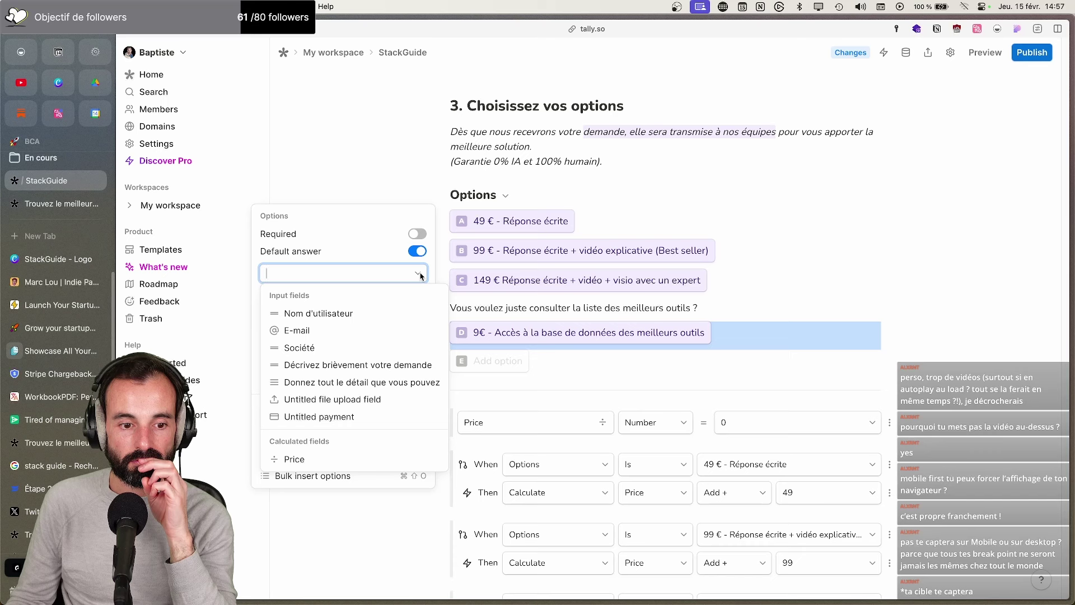
click(421, 275)
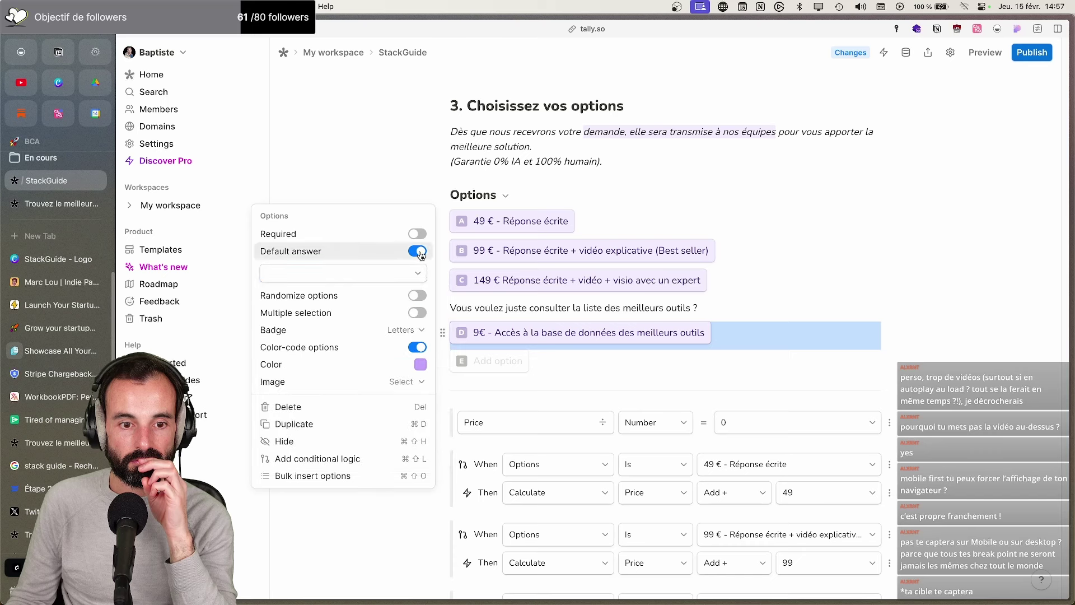
click(417, 252)
Publish the form and preview it page by page up to the options page
click(1026, 55)
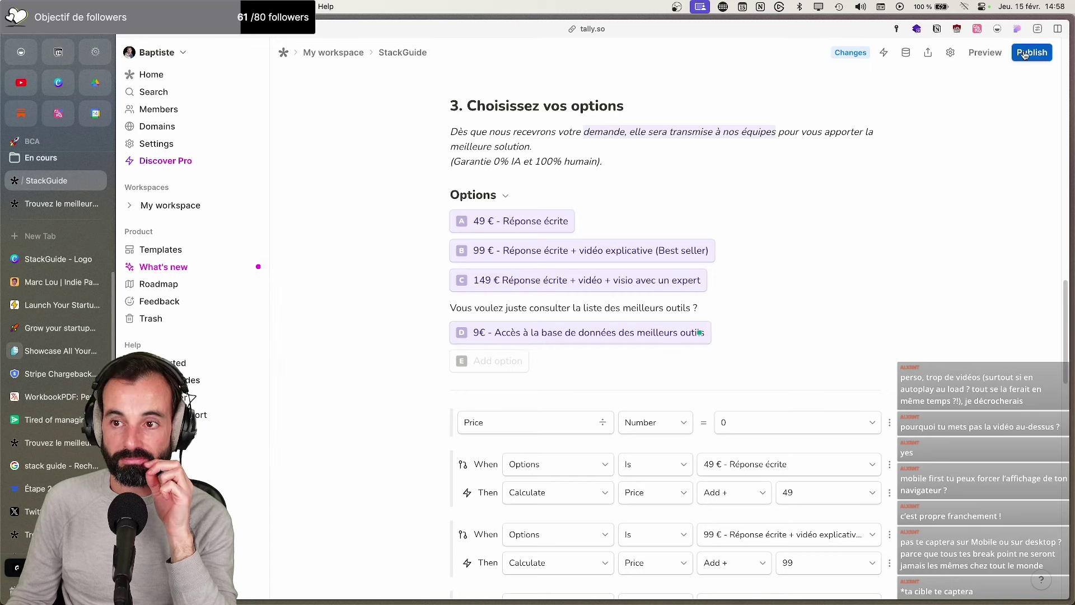
click(986, 53)
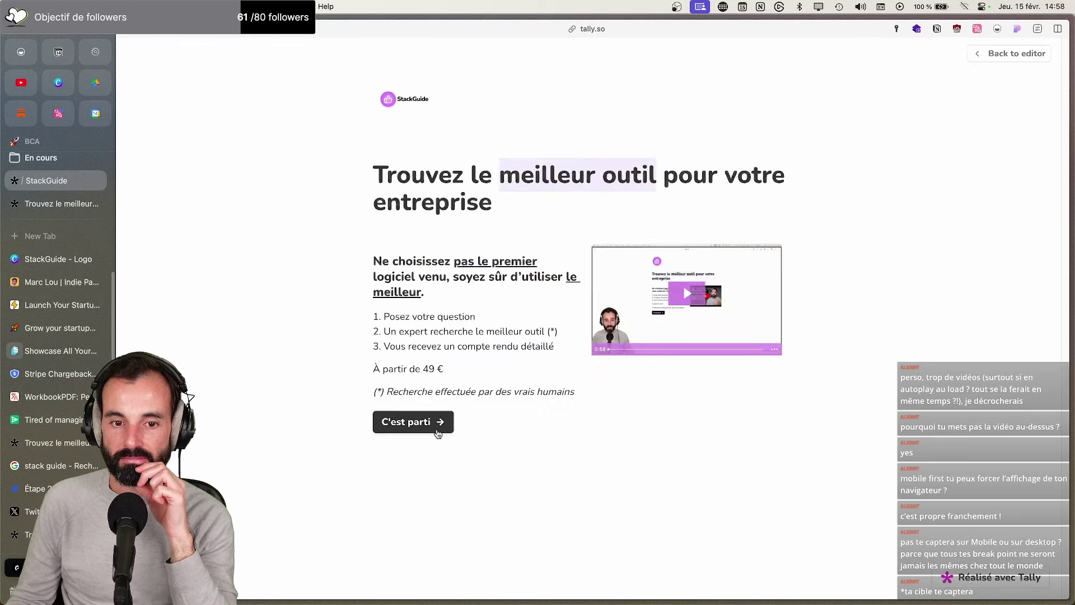
click(435, 428)
click(410, 369)
scroll(428, 454, down, 3)
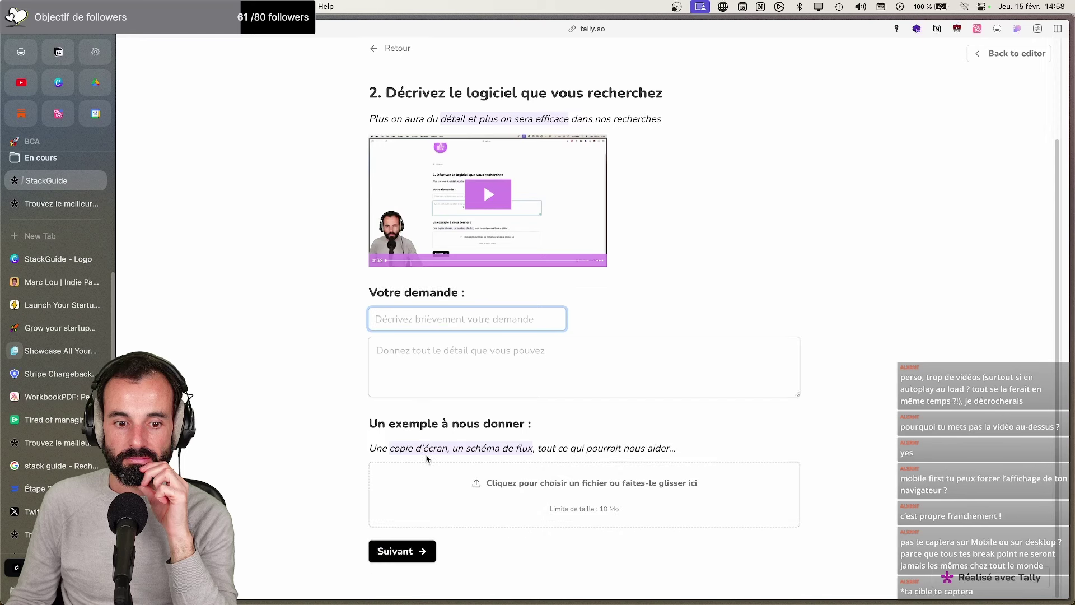
click(421, 547)
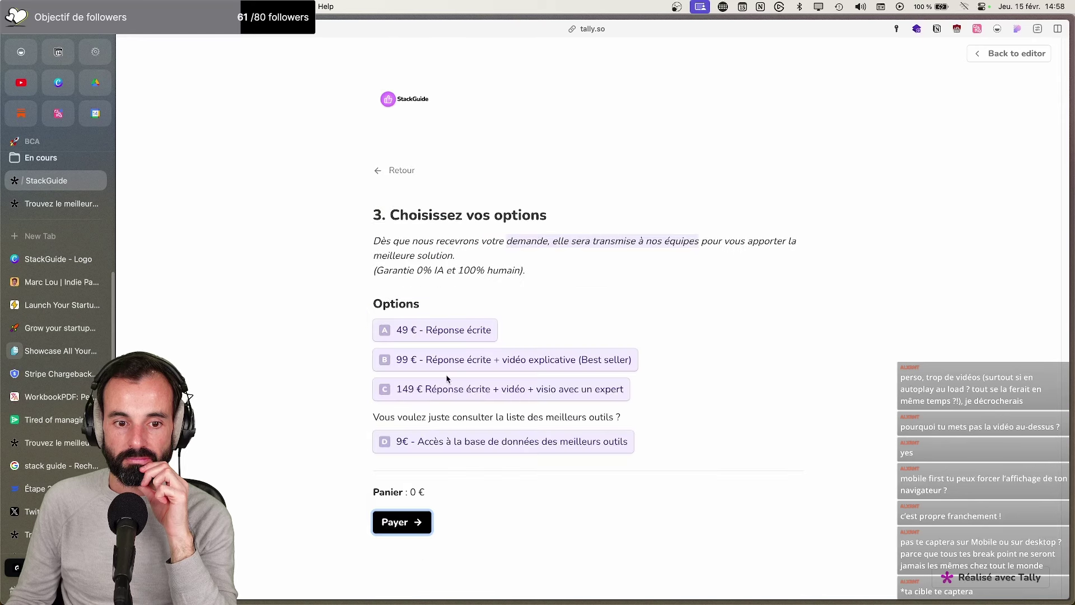
Try selecting each of the four options in the preview to check their highlighting and the cart, and return to the editor
click(434, 359)
click(442, 330)
click(439, 389)
click(438, 360)
click(442, 330)
click(442, 392)
click(445, 440)
click(432, 330)
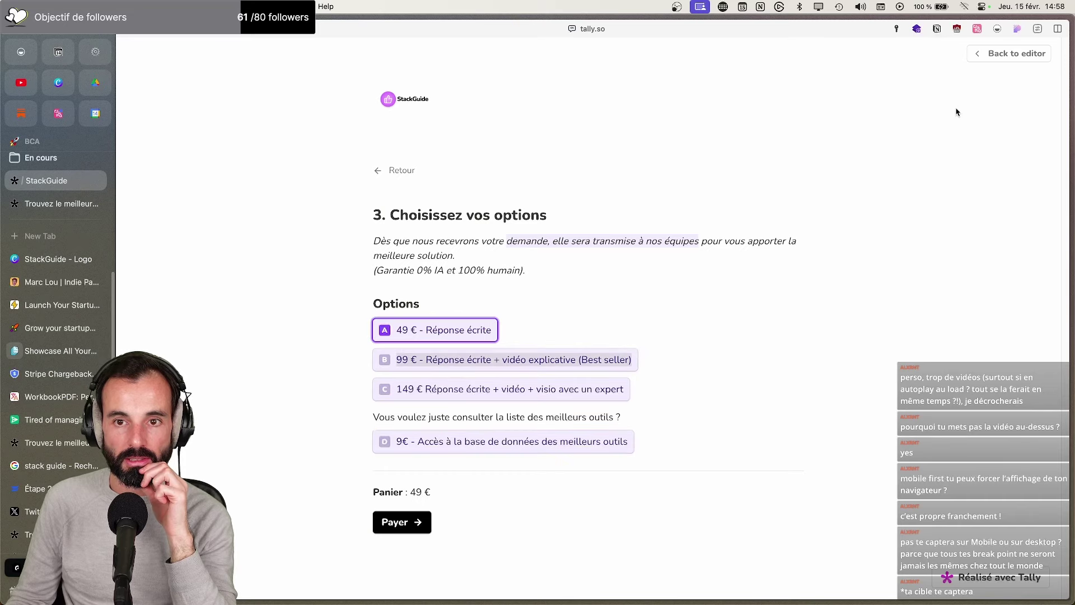
click(1010, 54)
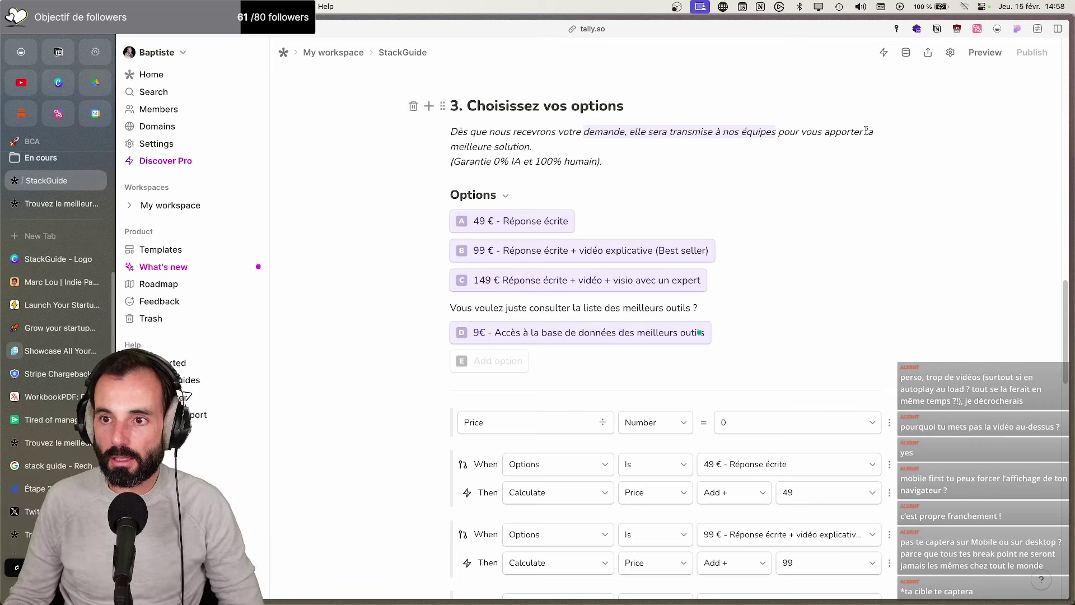
Look over the options section and the preview of the form's first page, and return to the editor
scroll(866, 131, down, 6)
scroll(967, 120, up, 4)
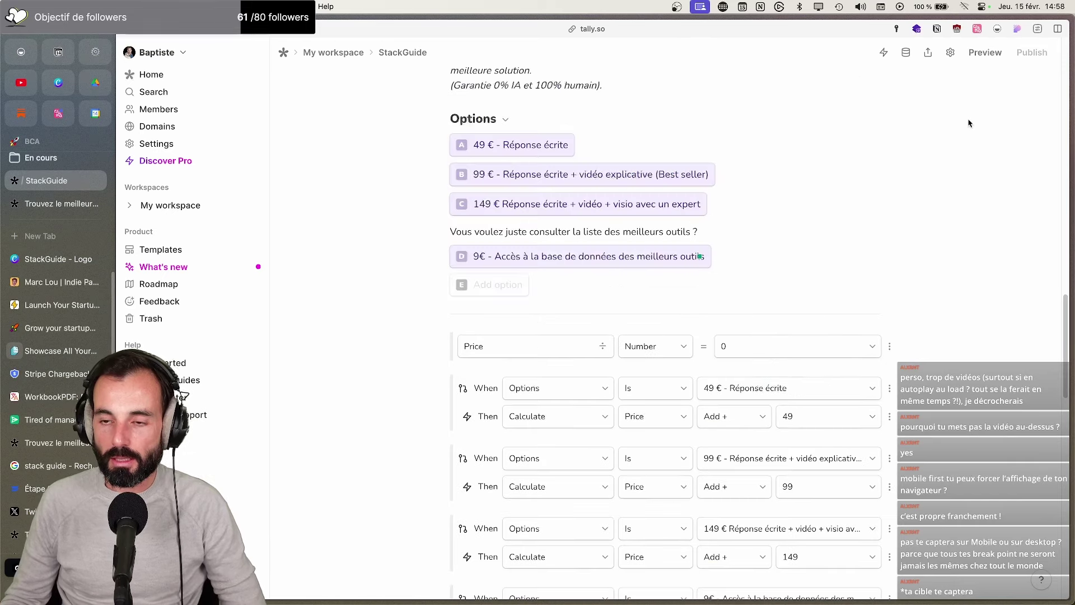
click(985, 53)
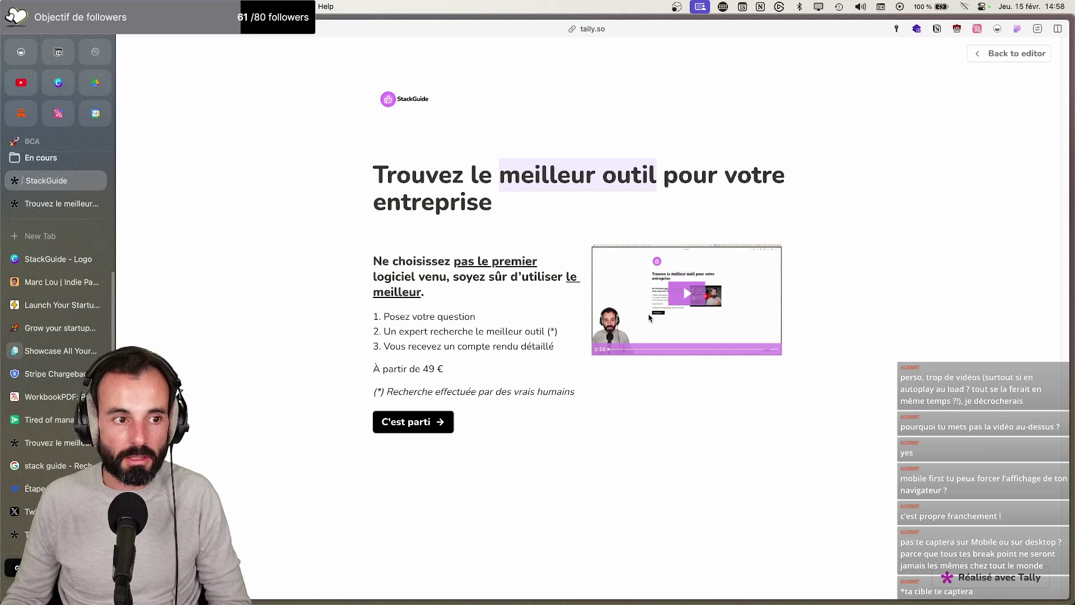
click(1017, 53)
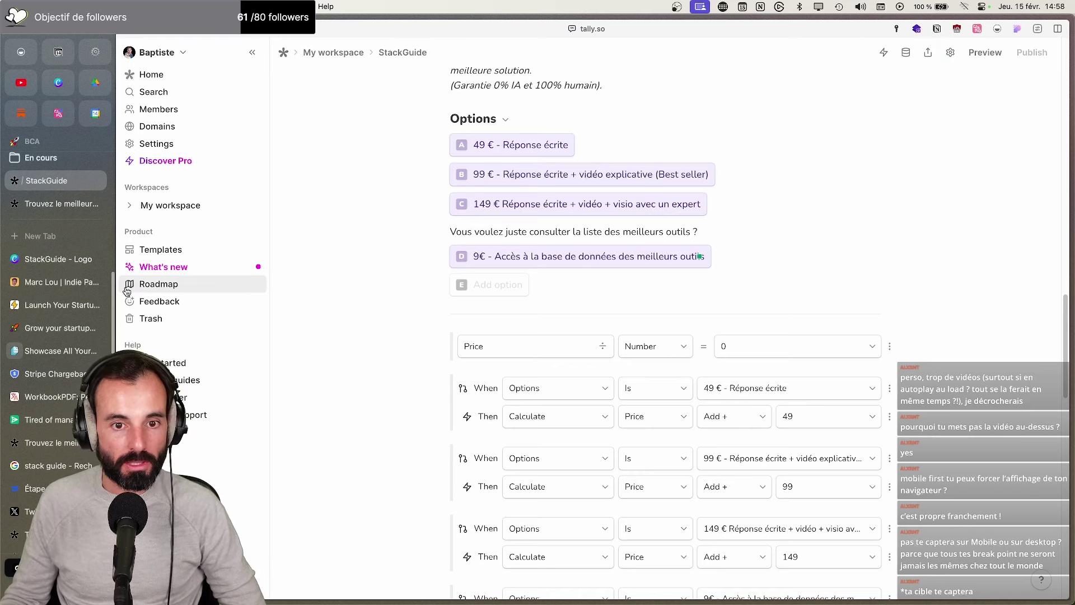
scroll(328, 279, up, 5)
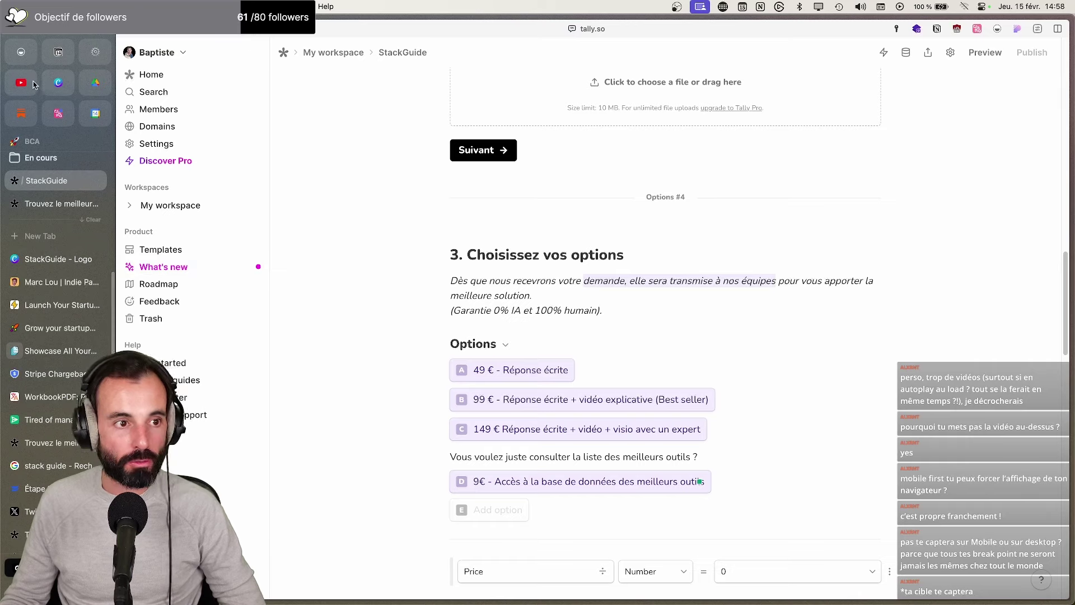
Switch to Canva and duplicate the Wistia YouTube thumbnail among the recent designs
click(65, 87)
scroll(478, 418, down, 4)
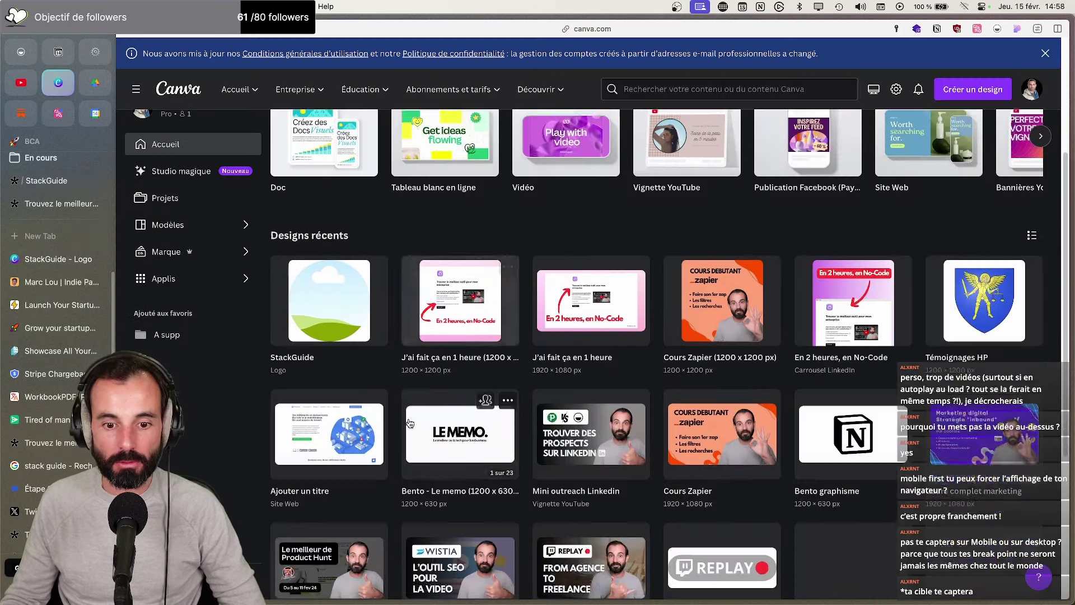
scroll(479, 418, down, 2)
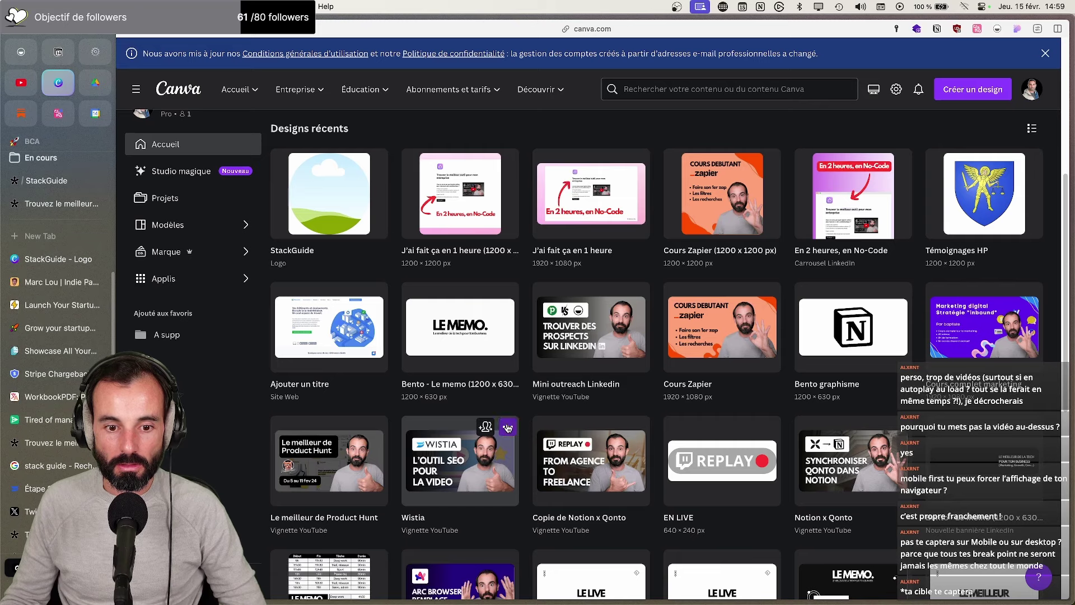
click(507, 428)
click(542, 285)
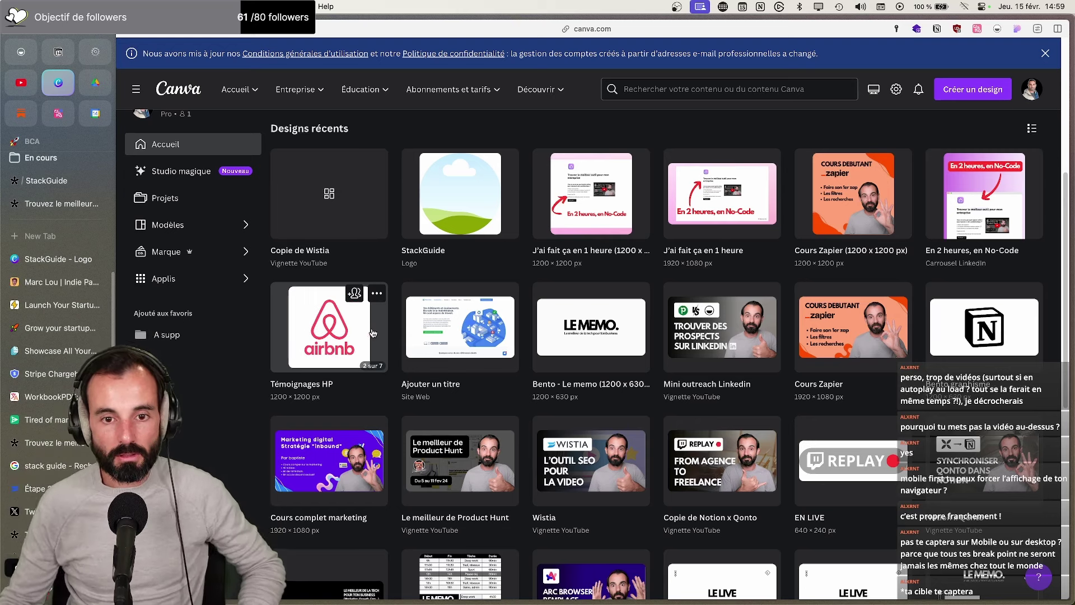
Rename the copied Wistia design as "Lancement StackGuide"
click(339, 248)
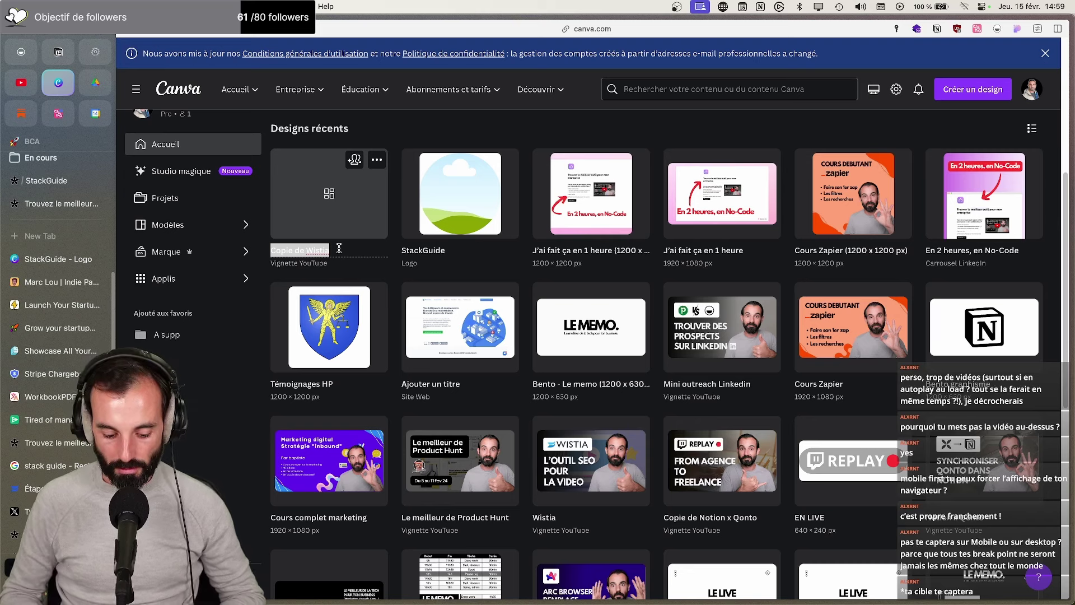
text(Lancement S)
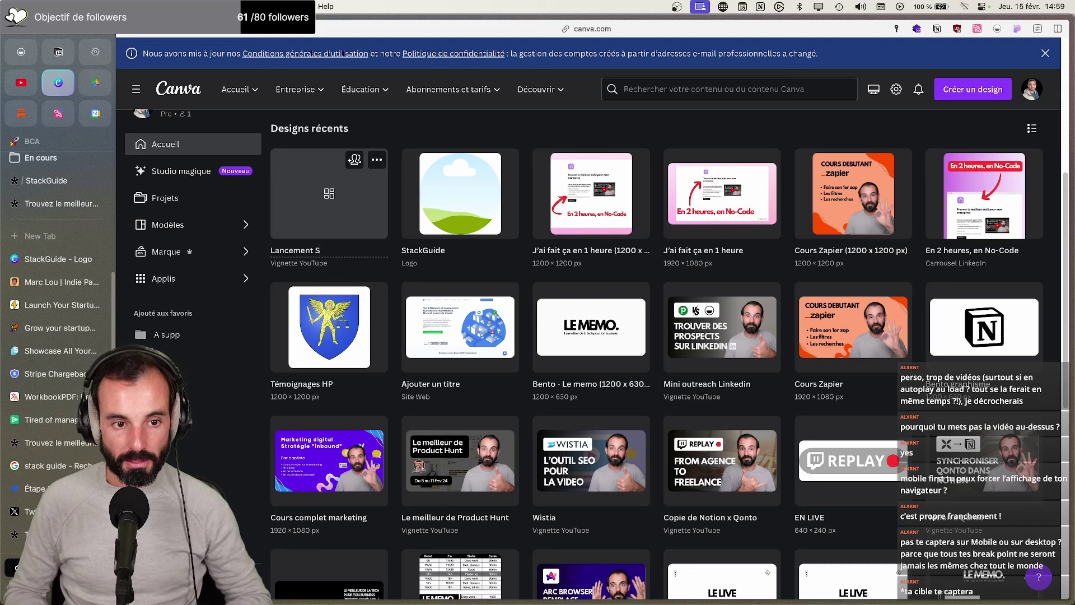
text(tackGuide)
key(Return)
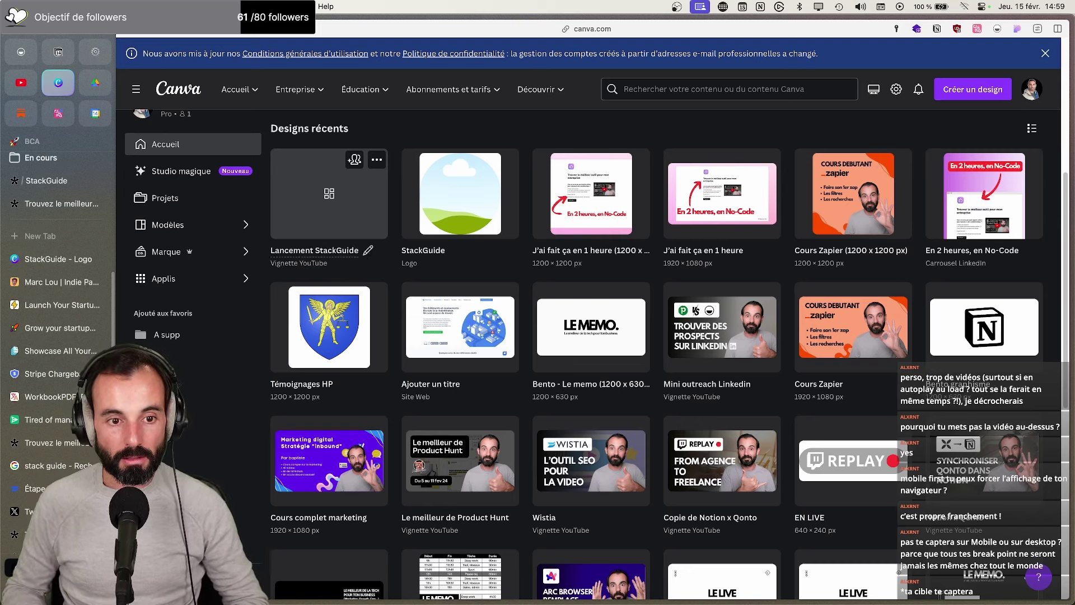
Open the Lancement StackGuide design and delete the Wistia logo from its white box
click(353, 228)
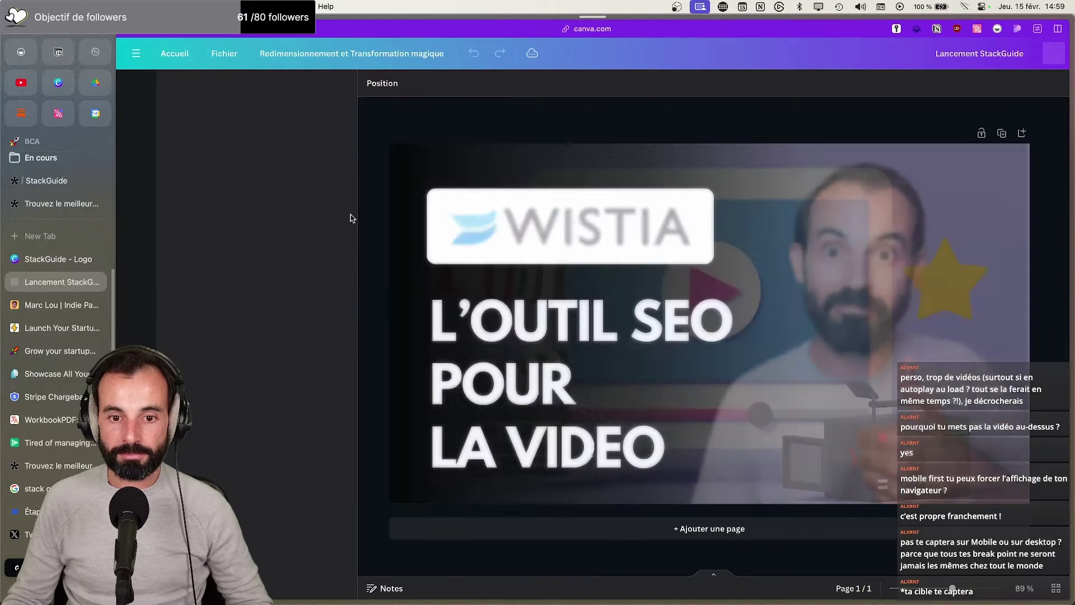
click(570, 226)
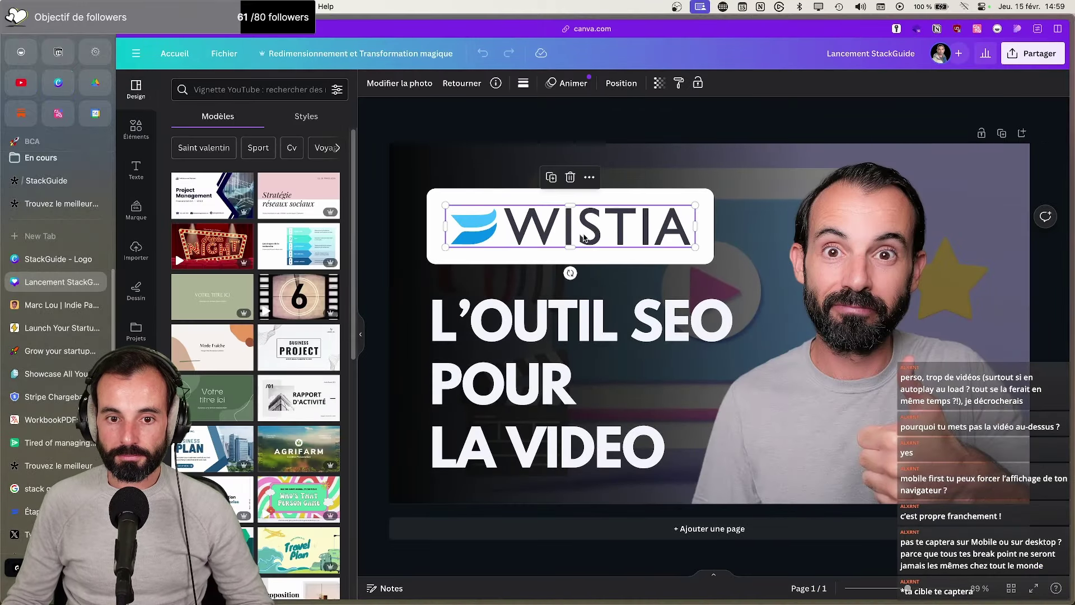
key(Delete)
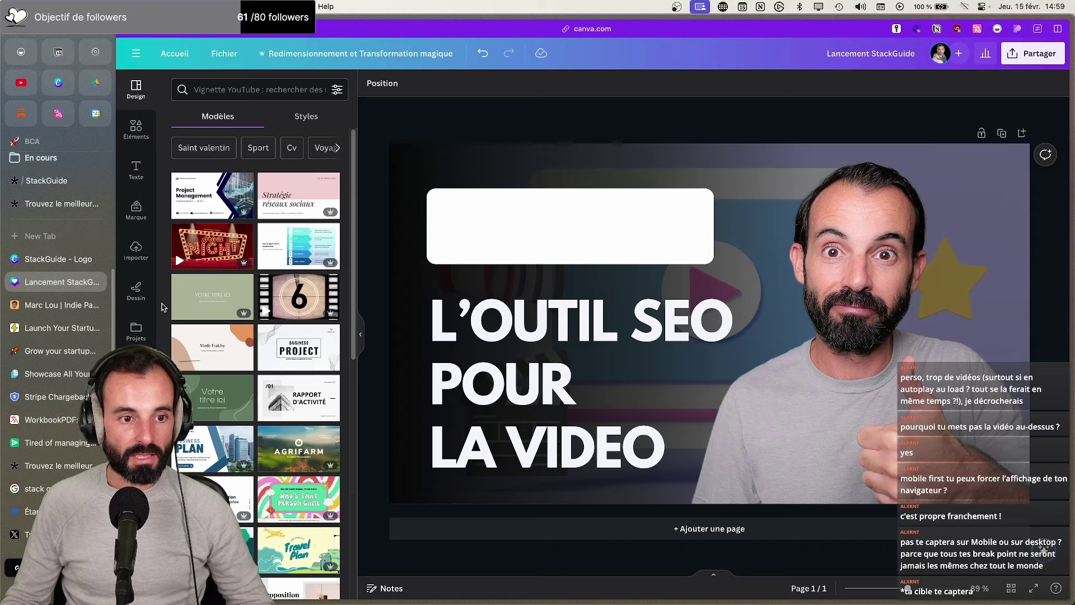
Copy the thumbs-up icon and StackGuide text from the StackGuide logo design and place them in the thumbnail's white box
click(58, 259)
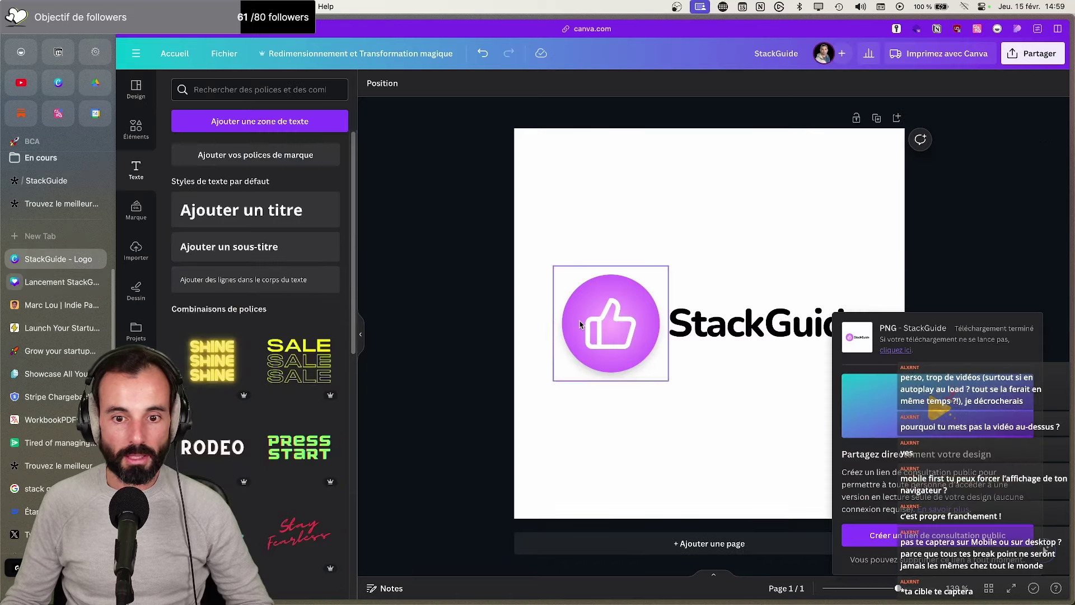
click(774, 330)
click(58, 281)
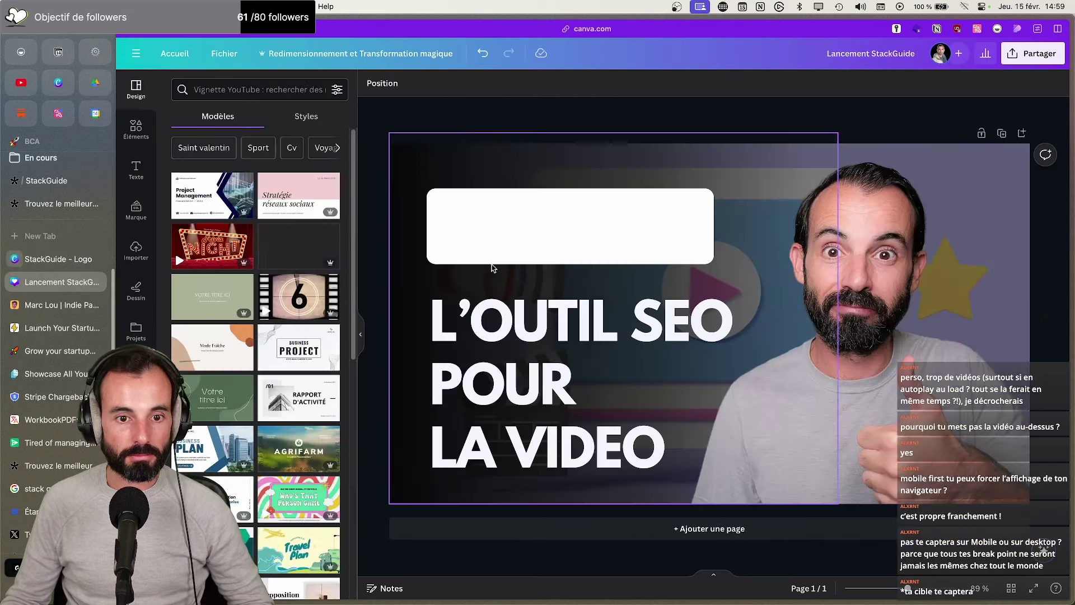
key(super+v)
drag(512, 271, 500, 241)
click(482, 236)
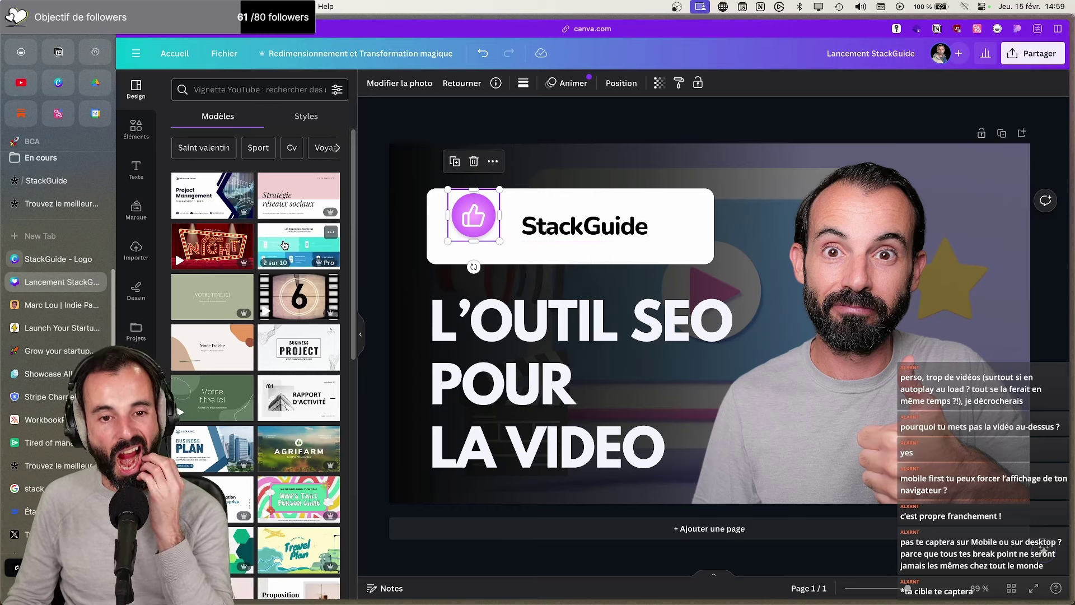
In the StackGuide logo design, shrink the thumbs-up icon, enlarge the StackGuide text to size 43, and set them side by side
click(28, 265)
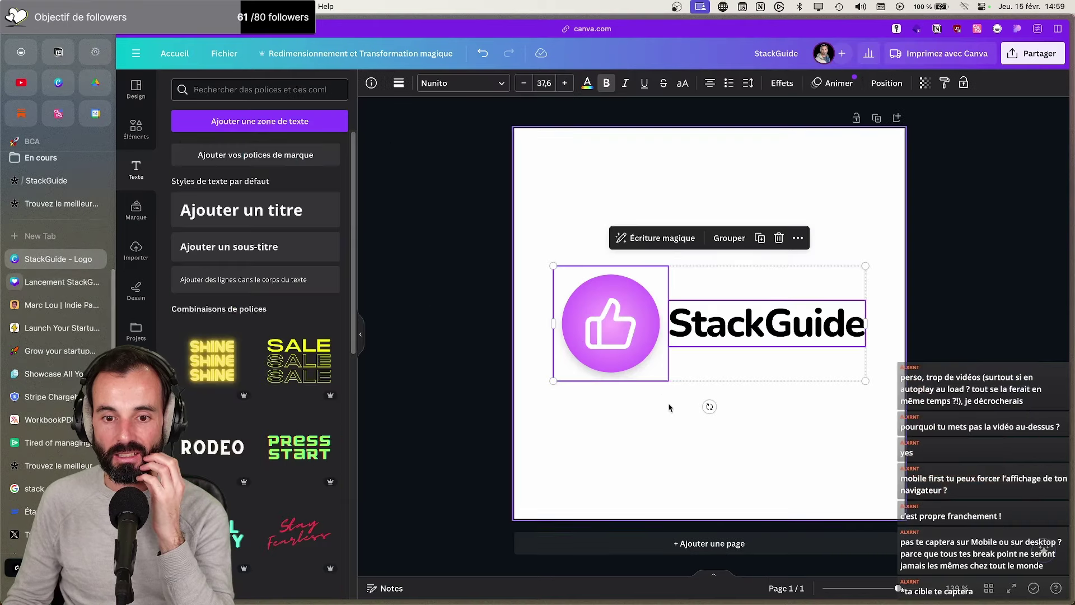
click(667, 377)
drag(669, 380, 640, 353)
drag(624, 316, 622, 331)
click(762, 336)
drag(666, 302, 649, 296)
drag(666, 348, 708, 330)
drag(649, 348, 639, 349)
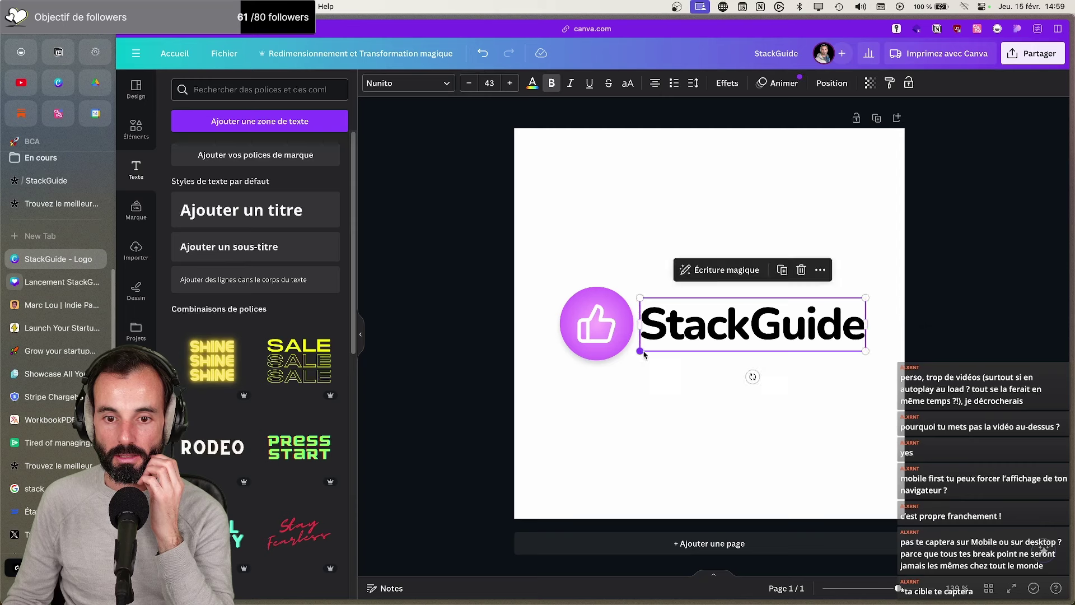
click(1009, 296)
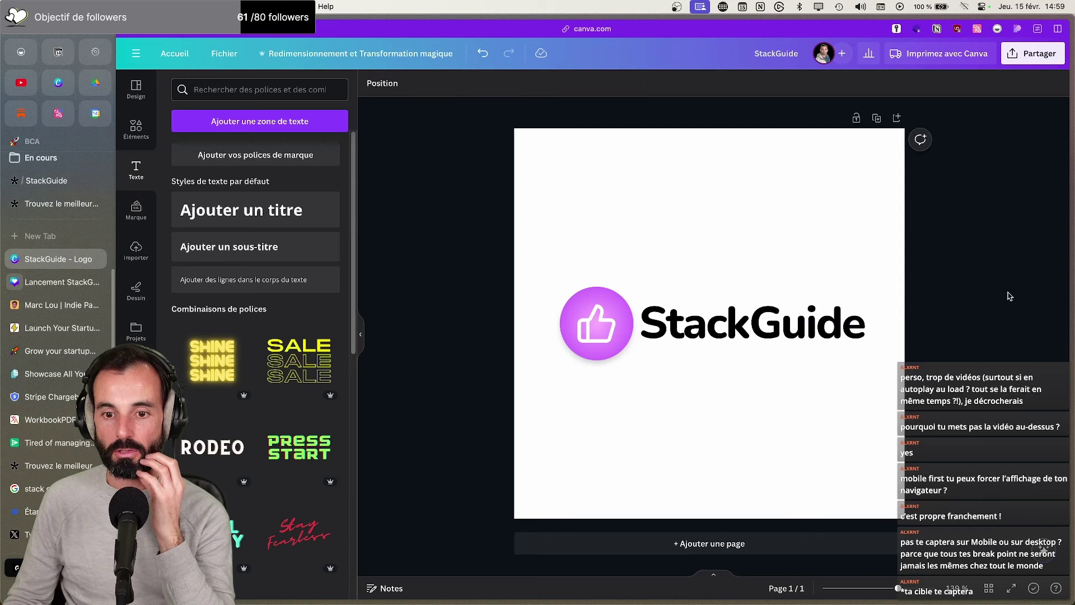
Download the StackGuide logo as a PNG with a transparent background
click(1033, 55)
click(931, 332)
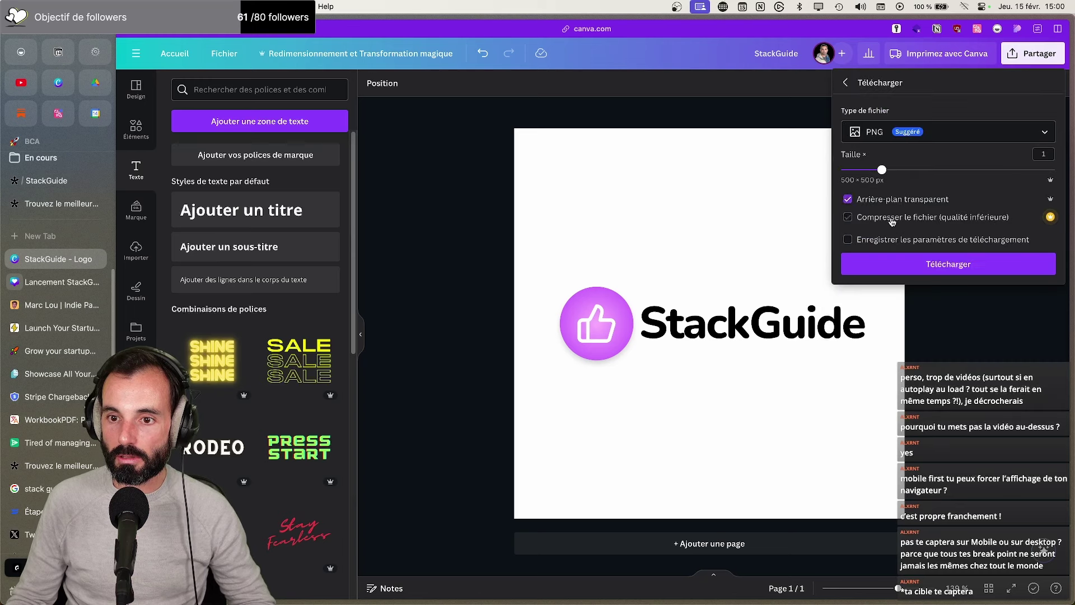
click(896, 264)
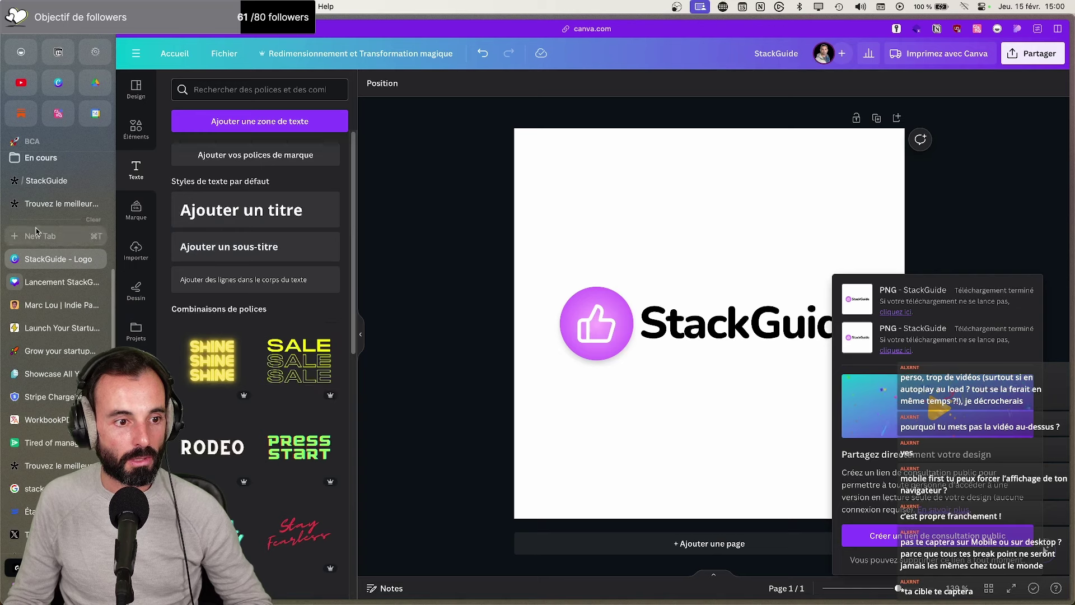
Switch to the Tally form, replace its logo with StackGuide (1).png, and preview the form
click(46, 181)
scroll(477, 158, up, 10)
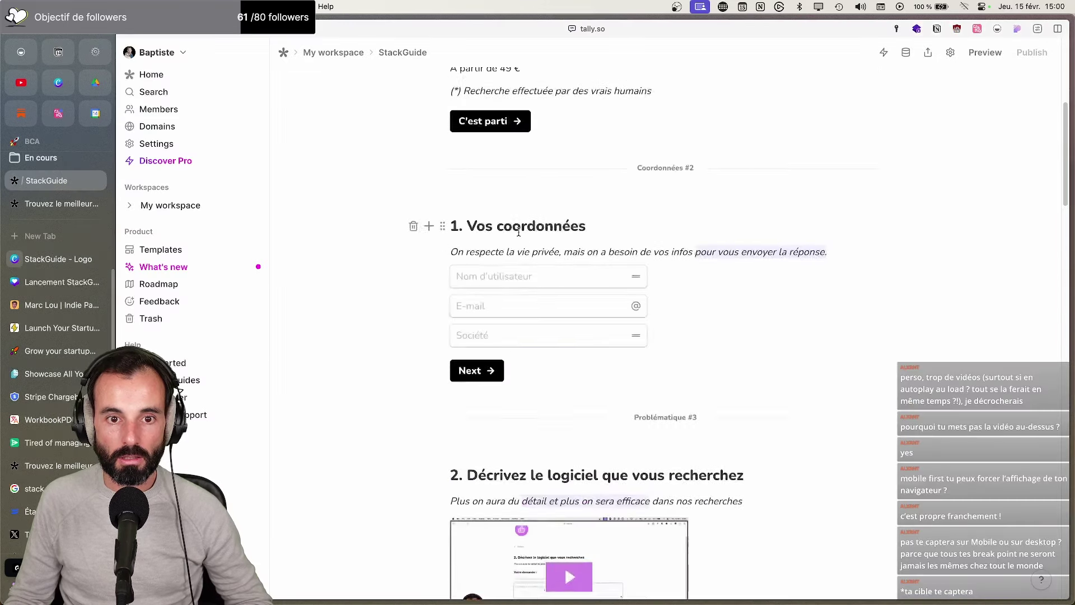
click(471, 139)
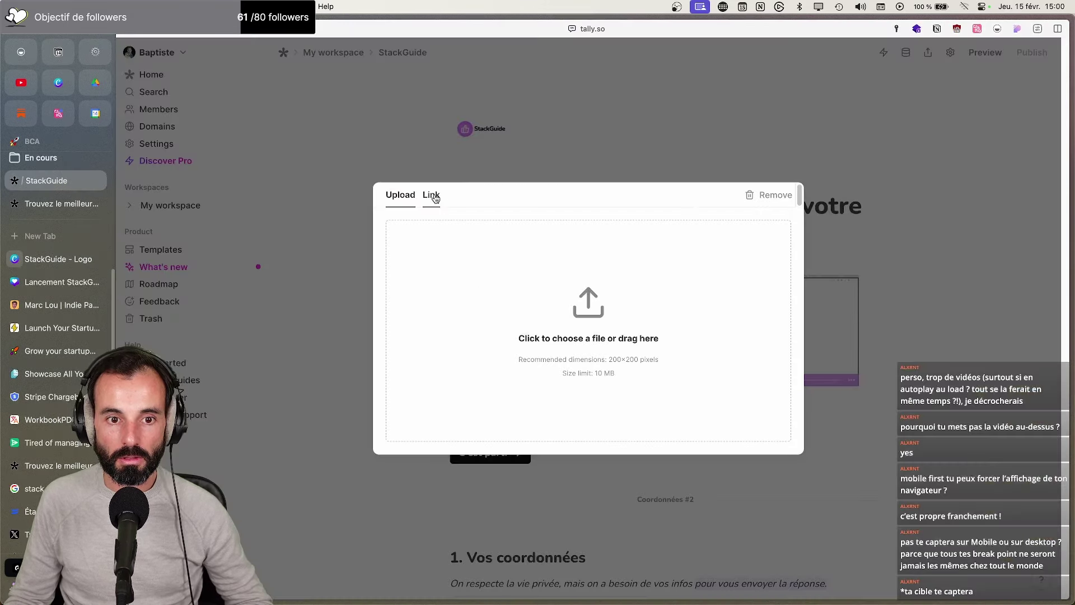
click(501, 272)
click(381, 270)
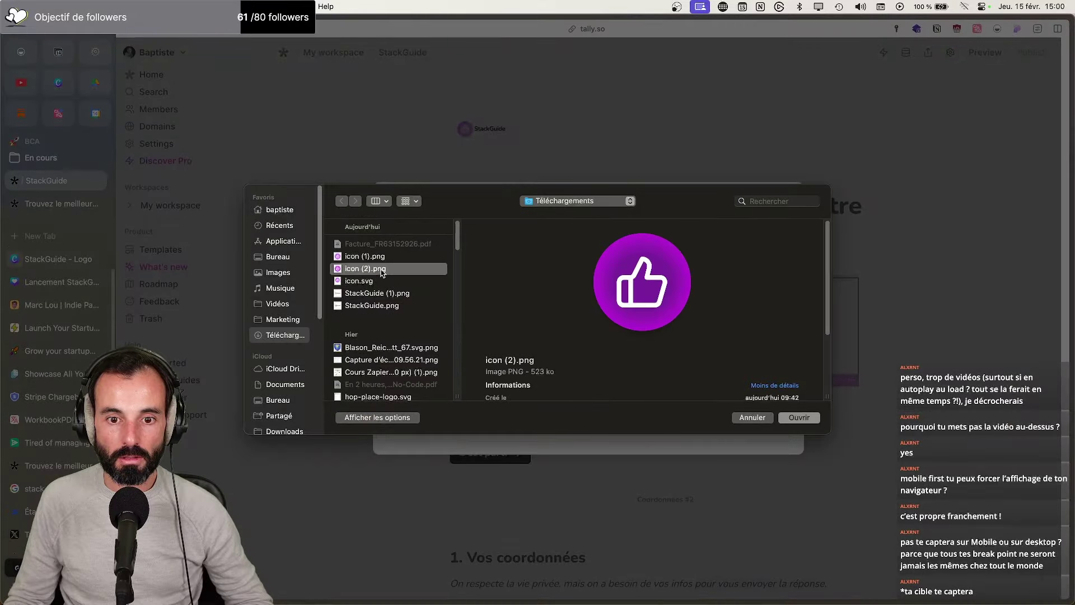
click(378, 293)
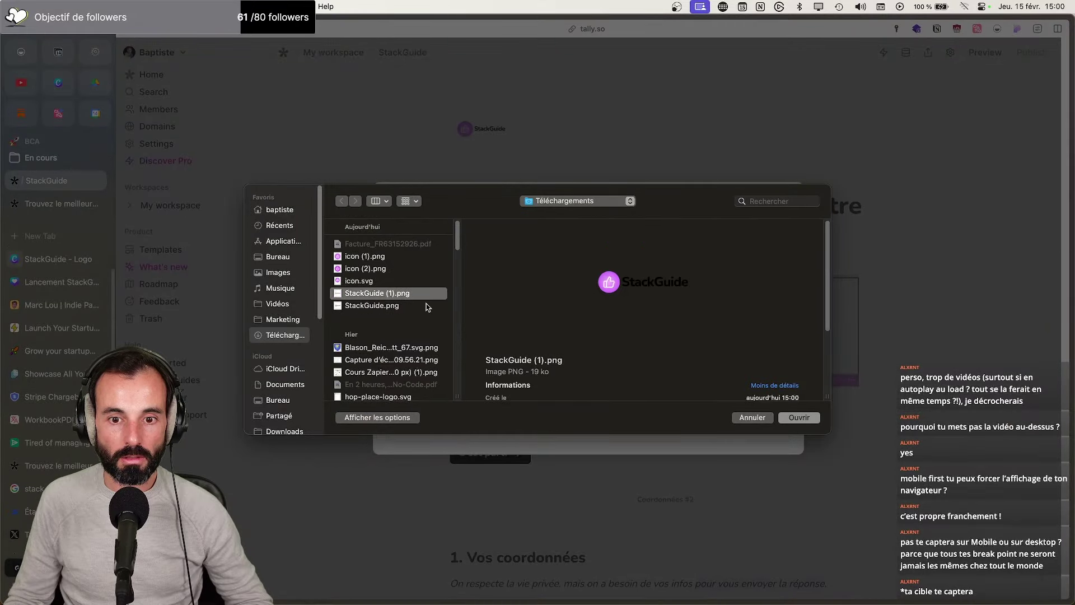
click(798, 418)
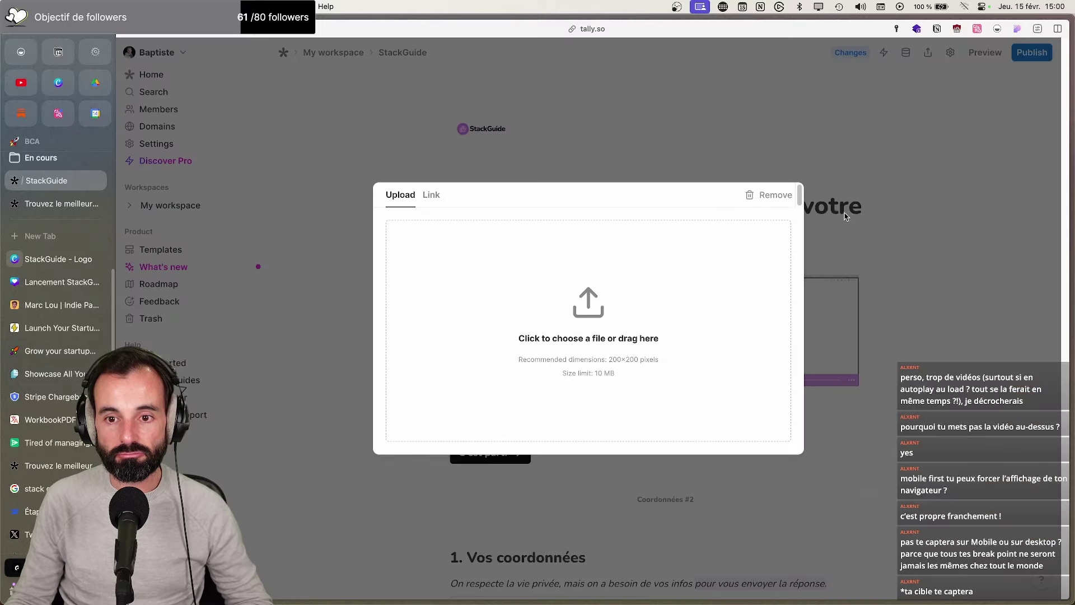
click(845, 217)
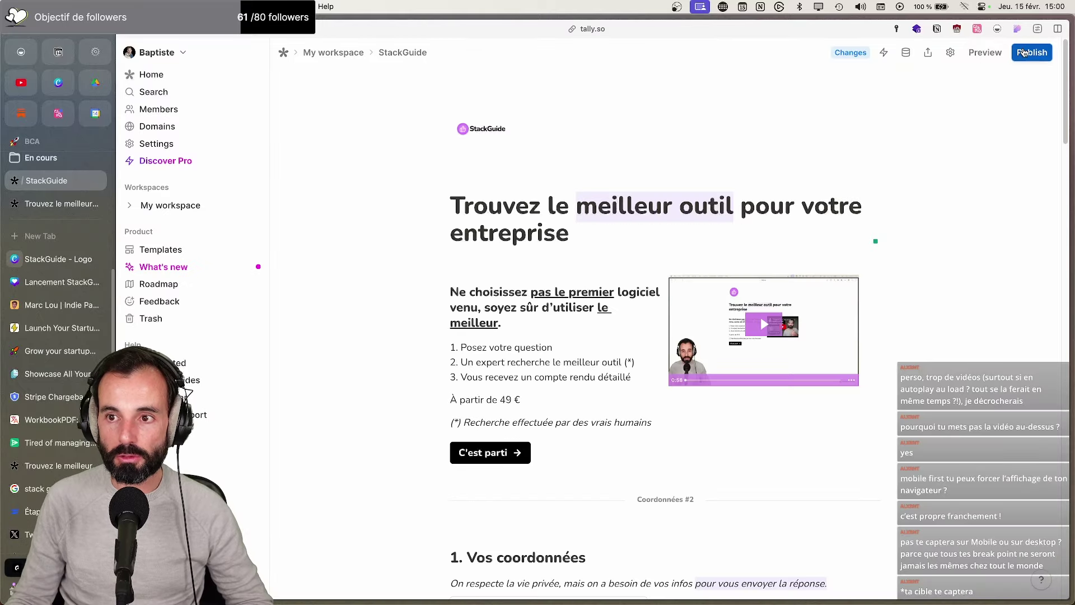
click(986, 52)
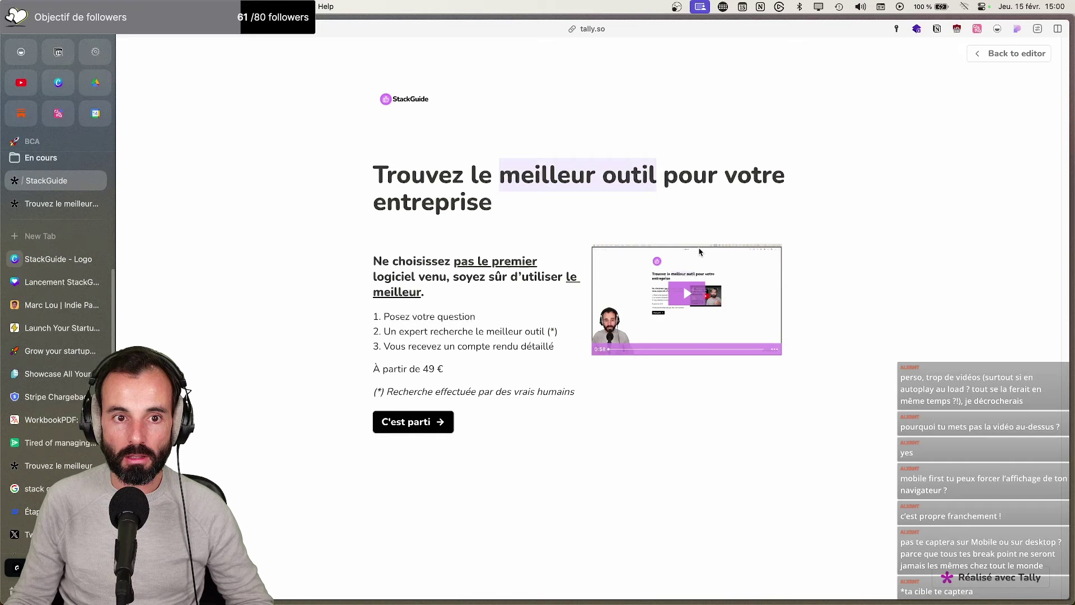
click(1016, 53)
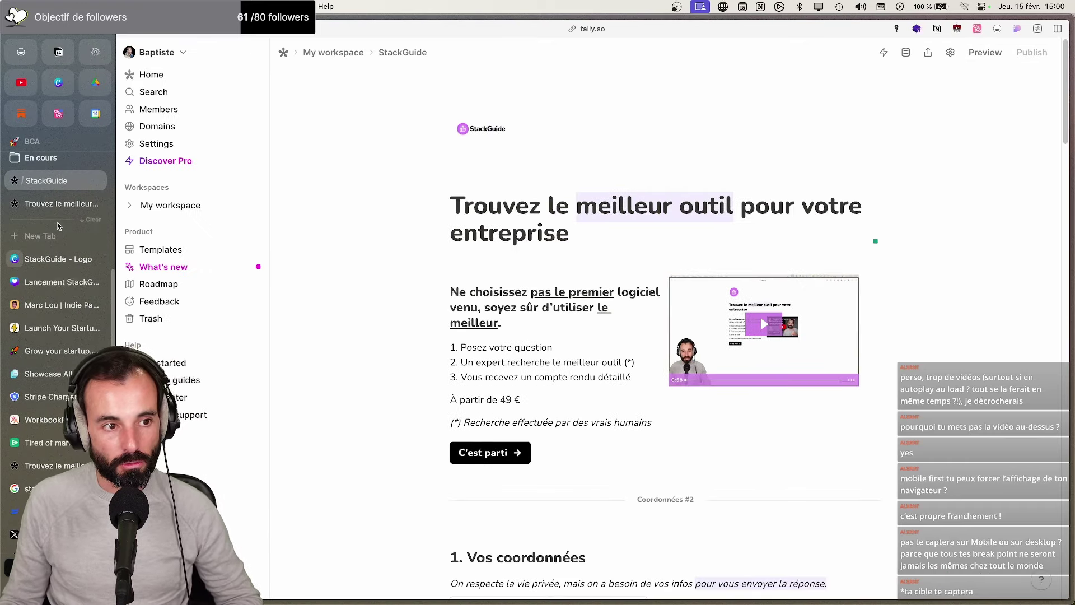
Return to the Lancement StackGuide design in Canva, move the thumbs-up icon beside the StackGuide text, and enlarge the text to size 48.1
click(65, 258)
click(58, 277)
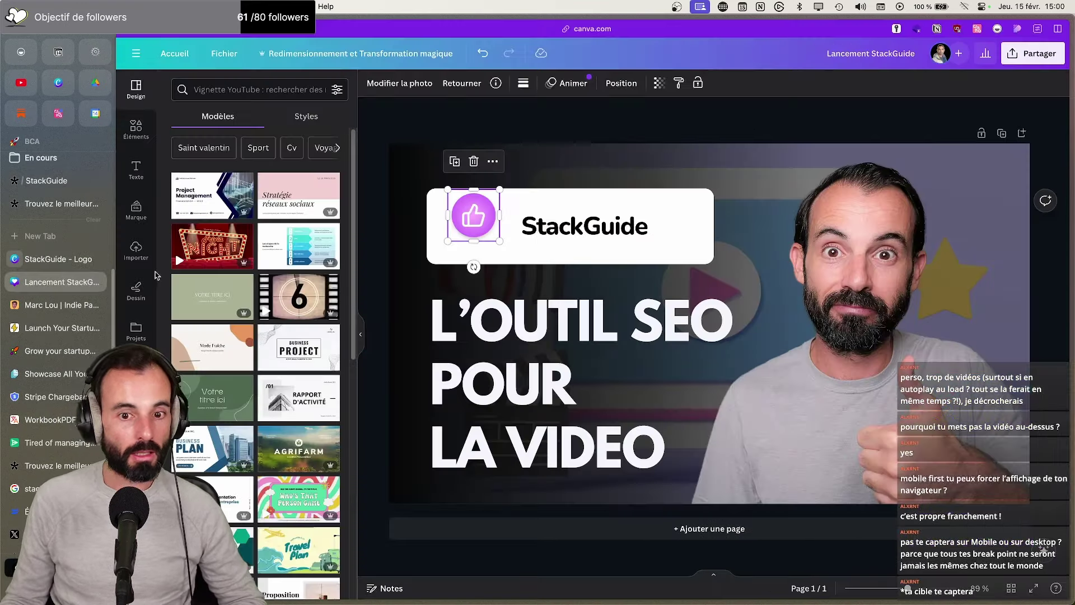
click(463, 232)
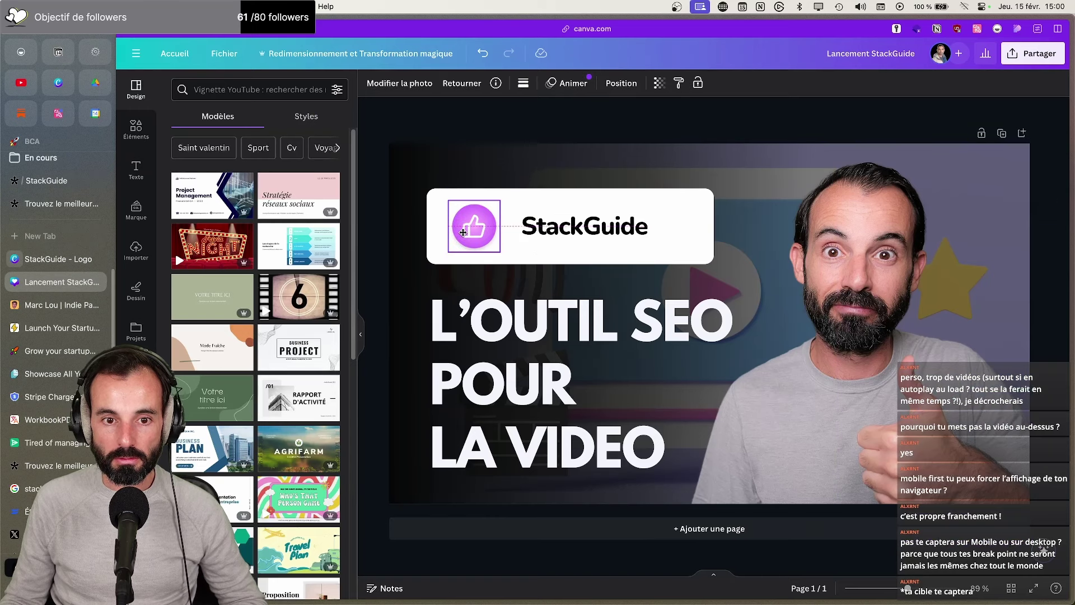
drag(463, 232, 483, 228)
click(583, 234)
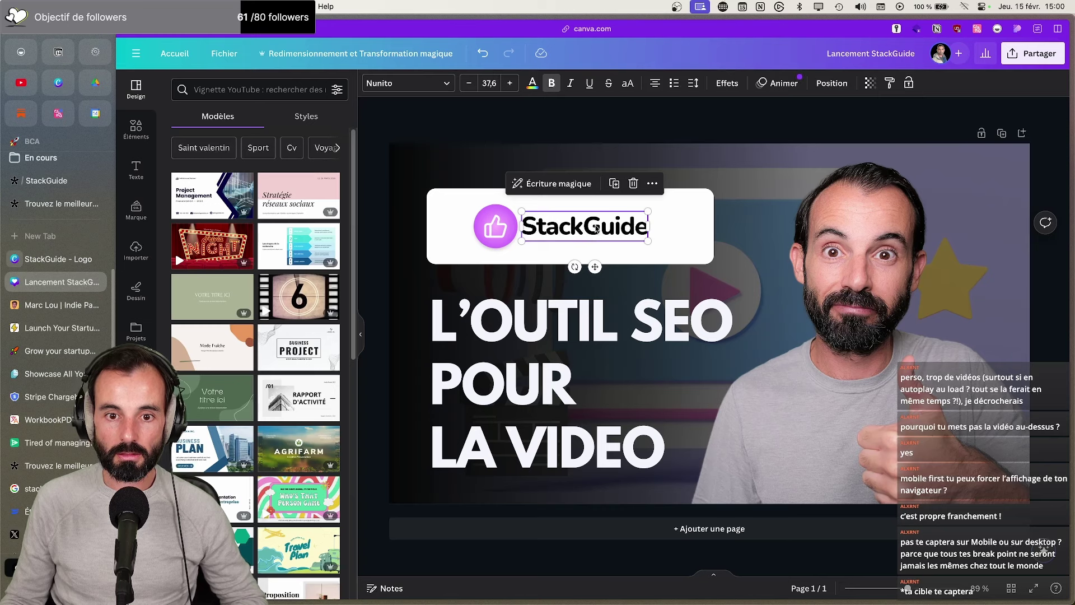
drag(649, 212, 685, 248)
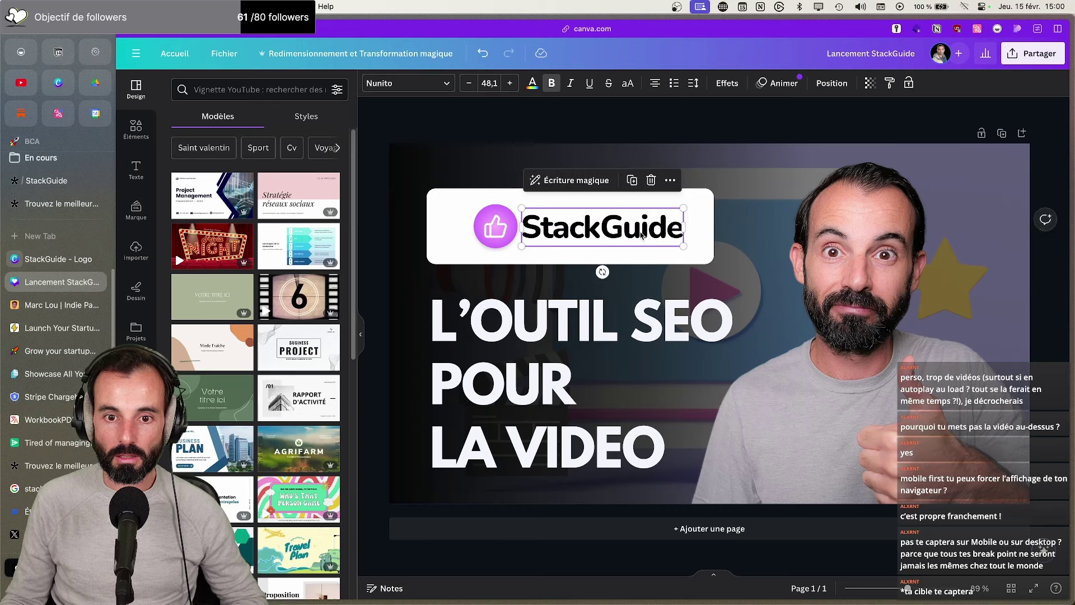
Center the icon and StackGuide text together in the white box, and leave a slightly wider gap between them
shift+click(495, 227)
drag(570, 232, 566, 232)
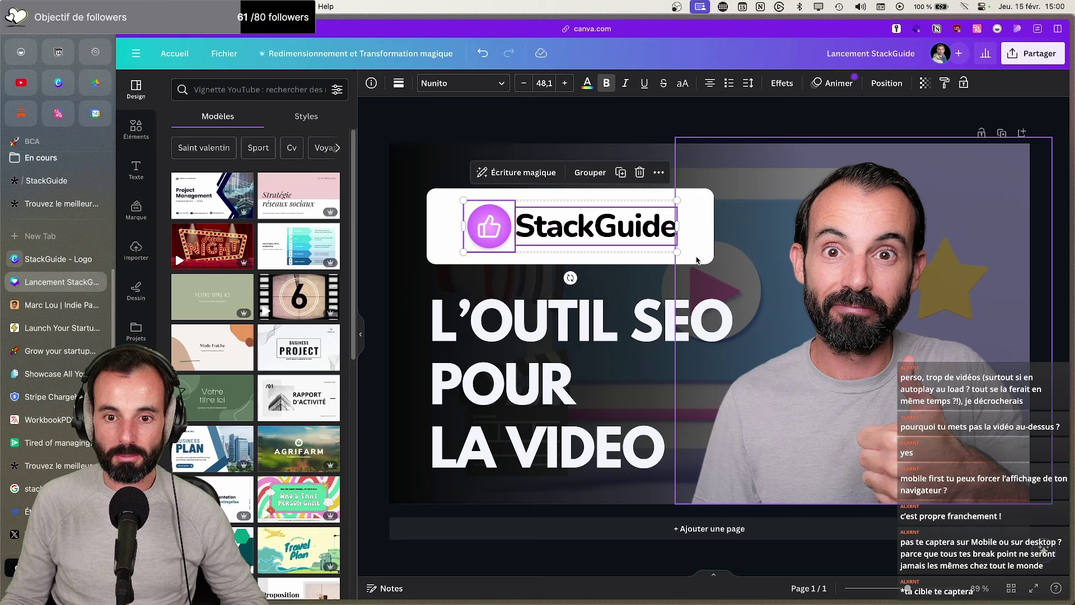
click(579, 257)
click(560, 238)
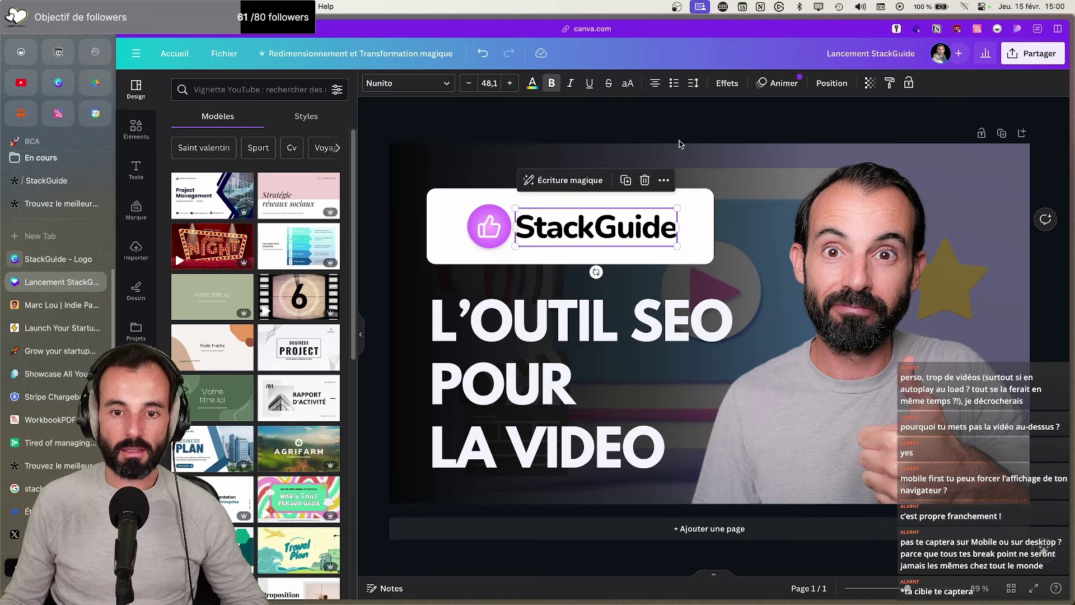
click(637, 137)
drag(489, 226, 485, 226)
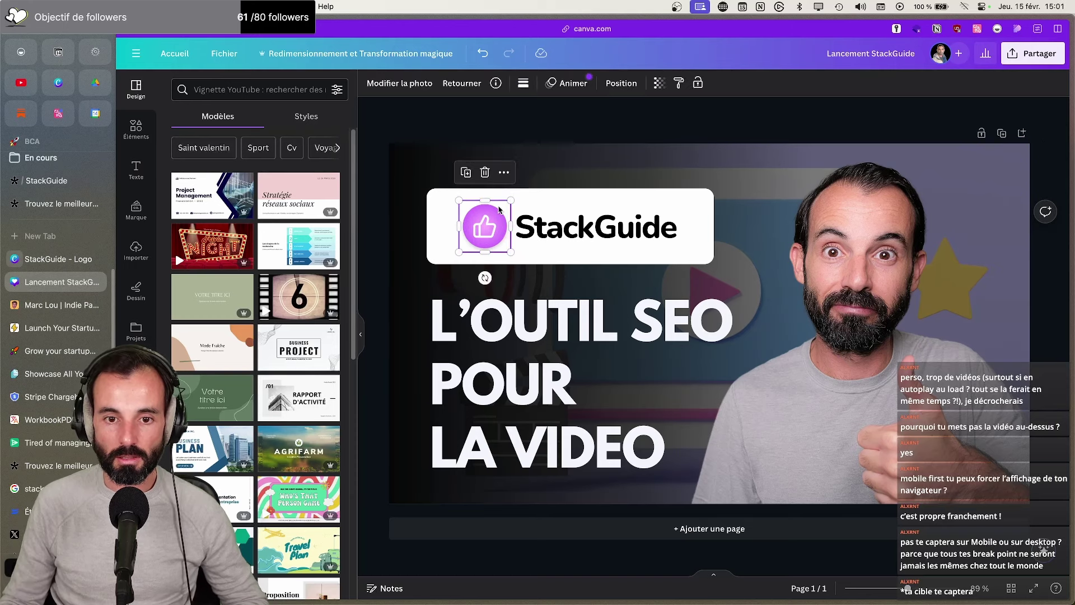
Scale the icon and StackGuide text together to text size 55.2 and center the pair in the white box
click(565, 233)
drag(677, 201, 699, 203)
drag(459, 252, 444, 256)
drag(553, 240, 551, 238)
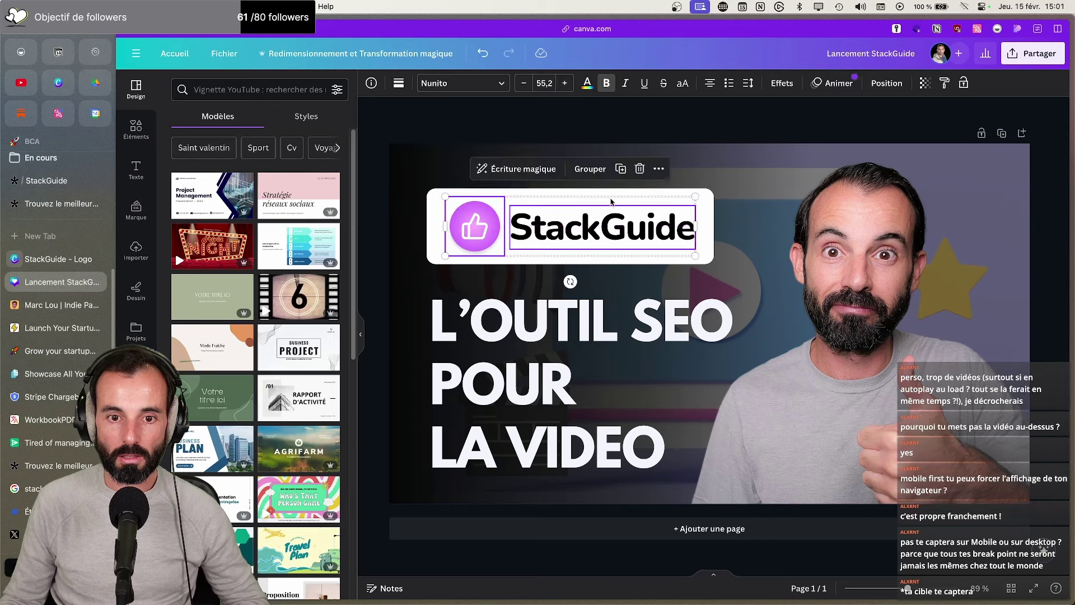
click(756, 116)
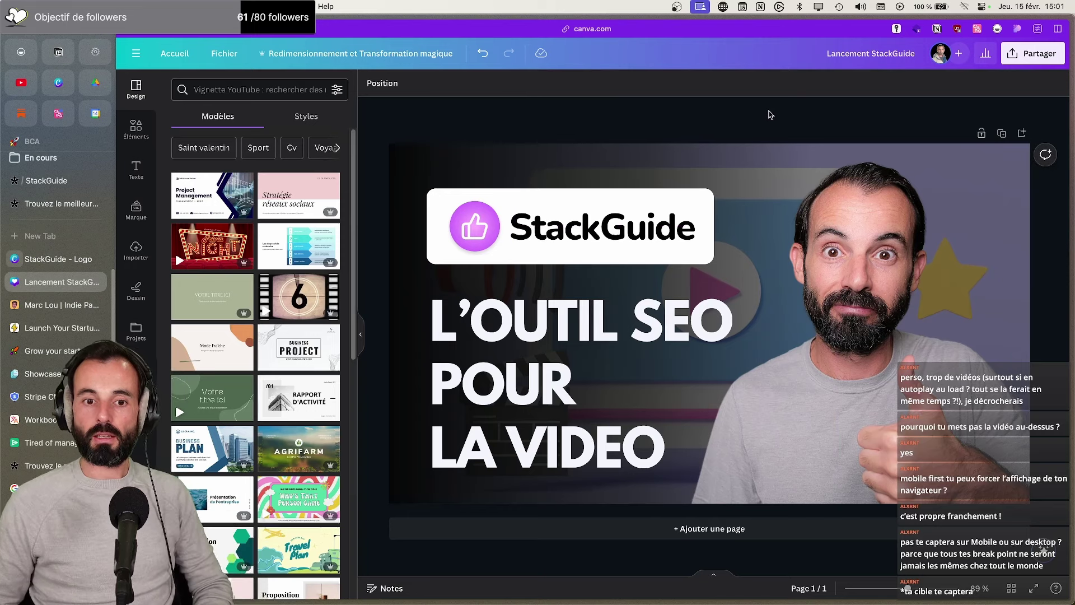
Replace the thumbnail's headline with "TROUVEZ LE BON LOGICIEL"
click(528, 307)
key(super+a)
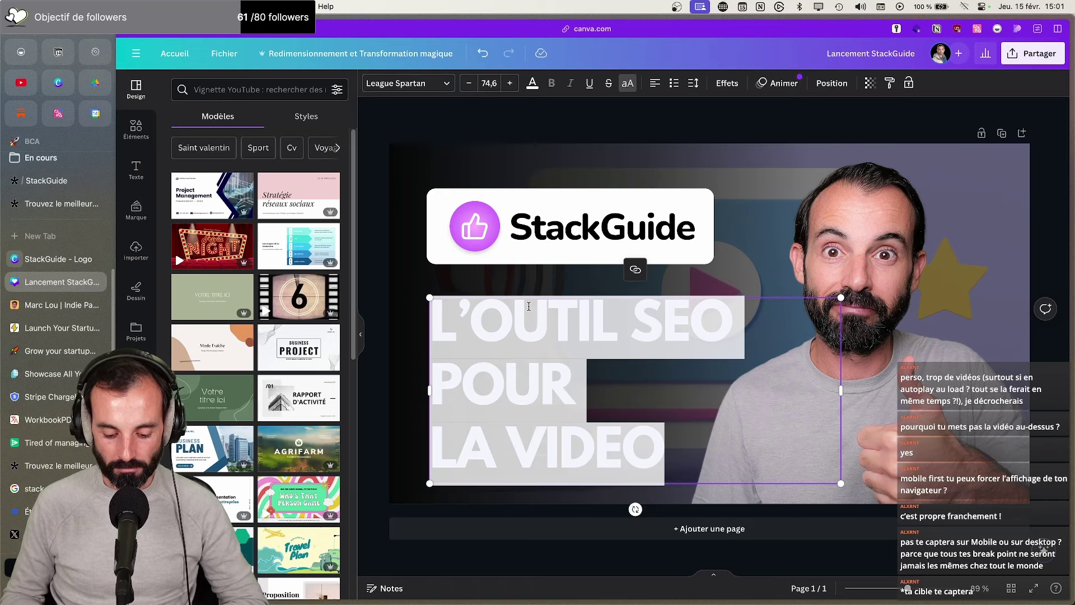
text(TRU)
key(BackSpace)
text(OUV)
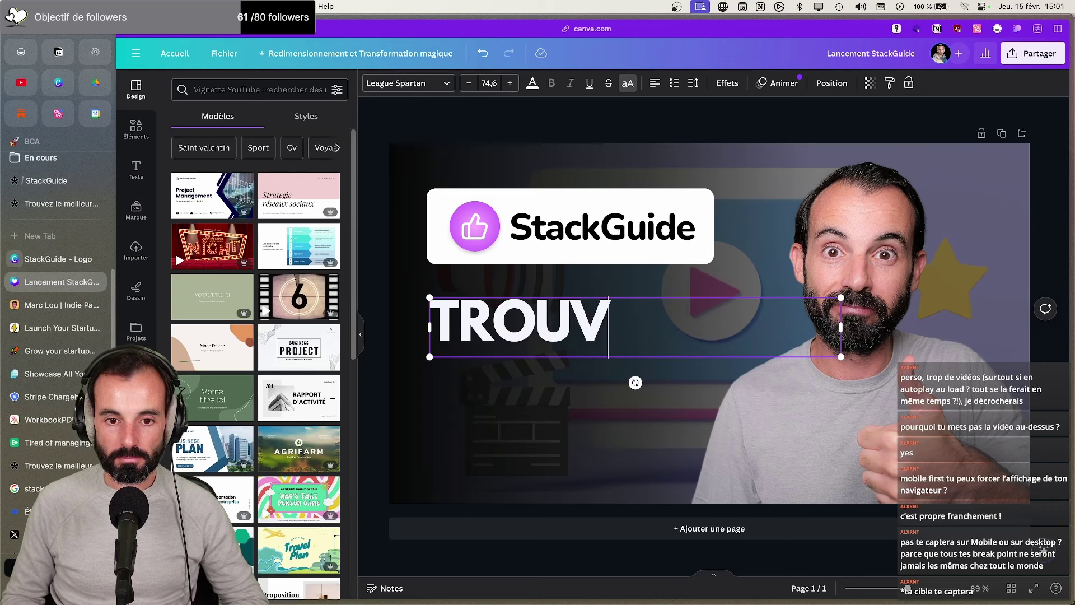
text(EZ LE BON)
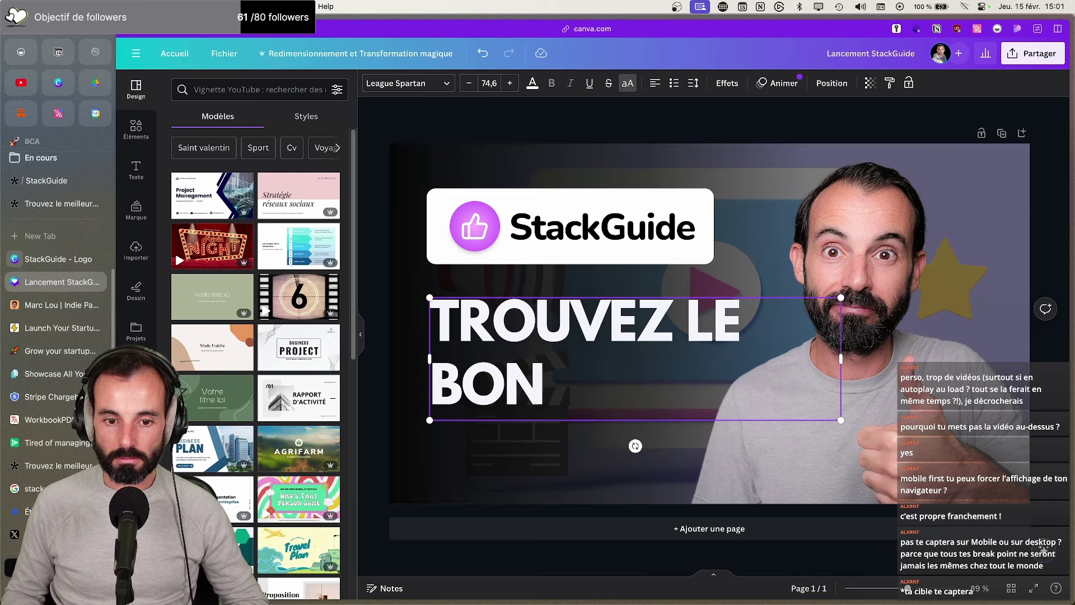
text( LOGIIC)
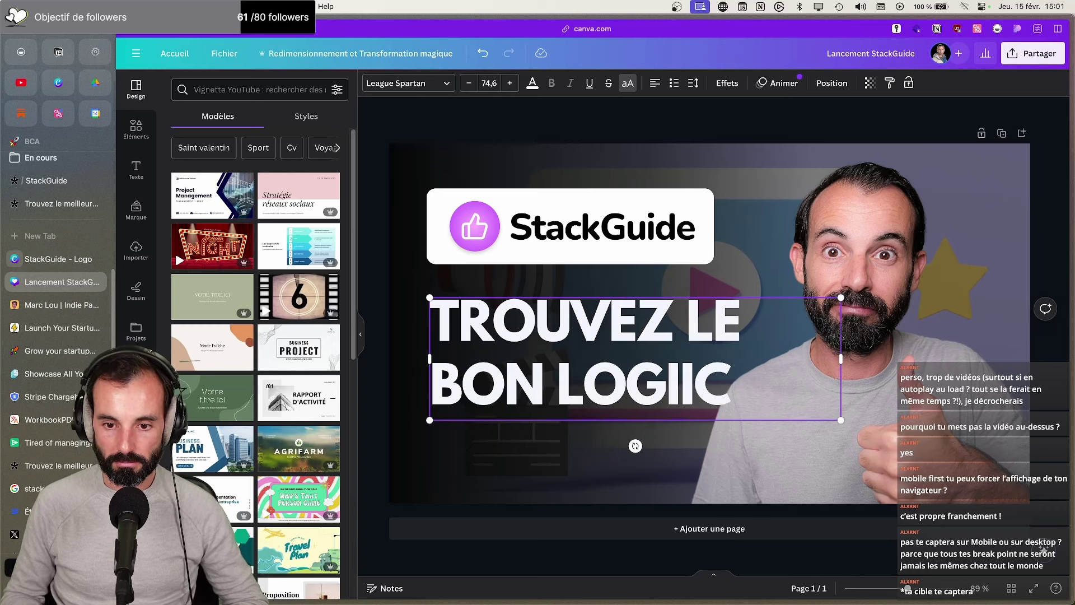
key(BackSpace)
key(BackSpace)
text(CIEL)
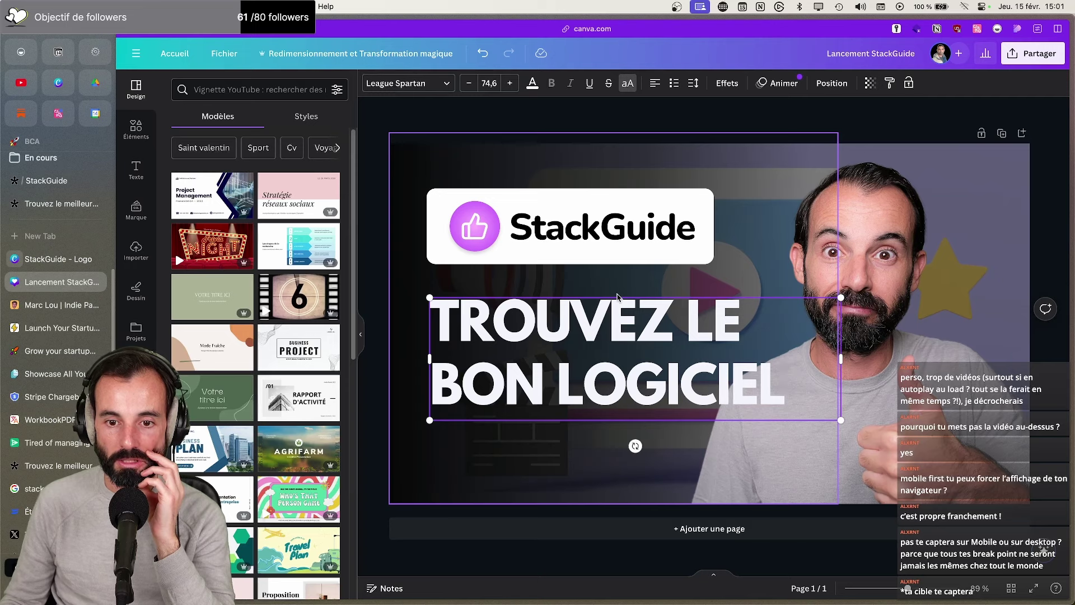
Move the man's portrait down and to the right, away from the headline
click(887, 220)
click(888, 168)
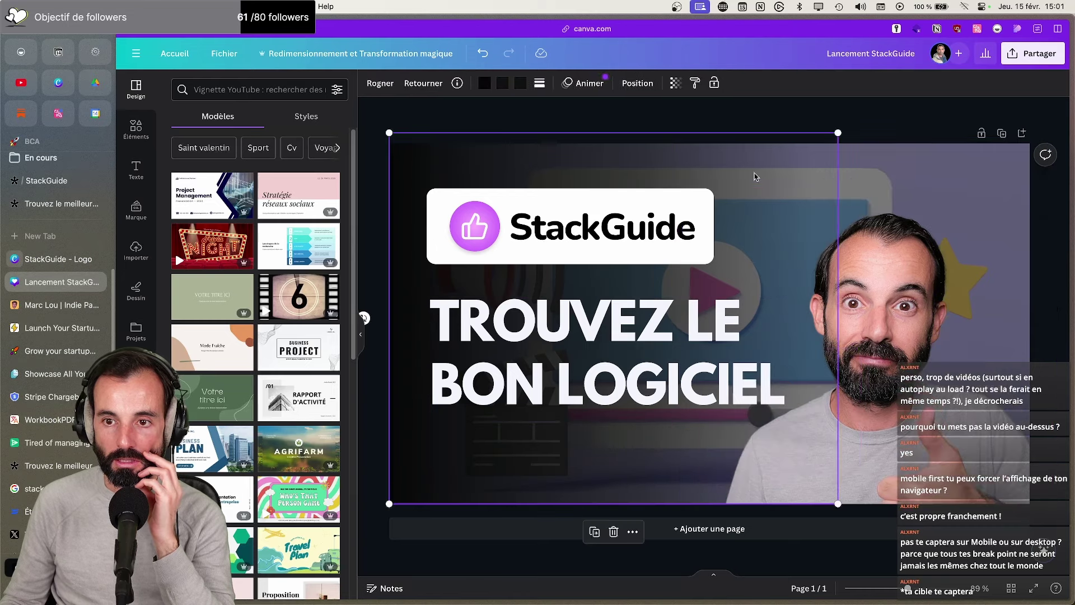